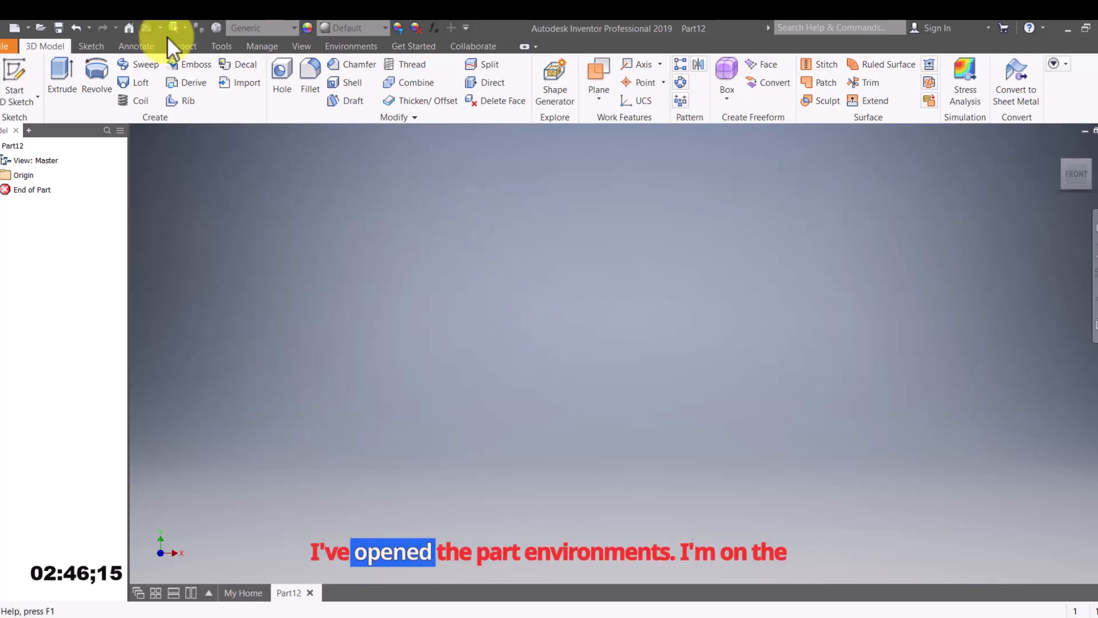
# Create a new part and start a 2D sketch on the front (XY) origin plane.
pyautogui.click(29, 26)
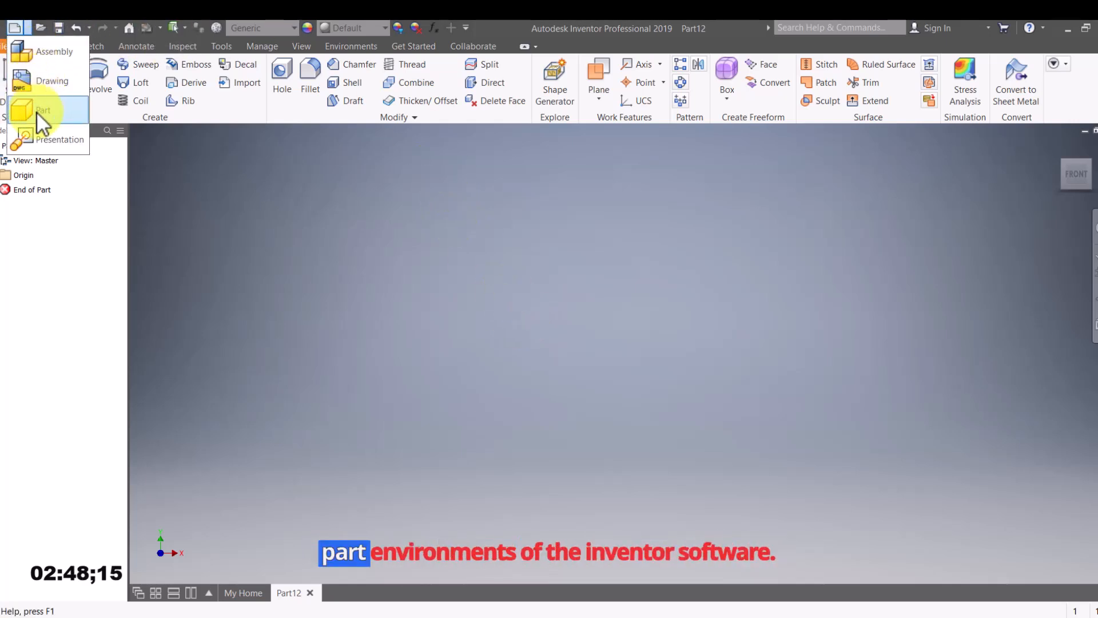
pyautogui.click(36, 110)
pyautogui.click(509, 376)
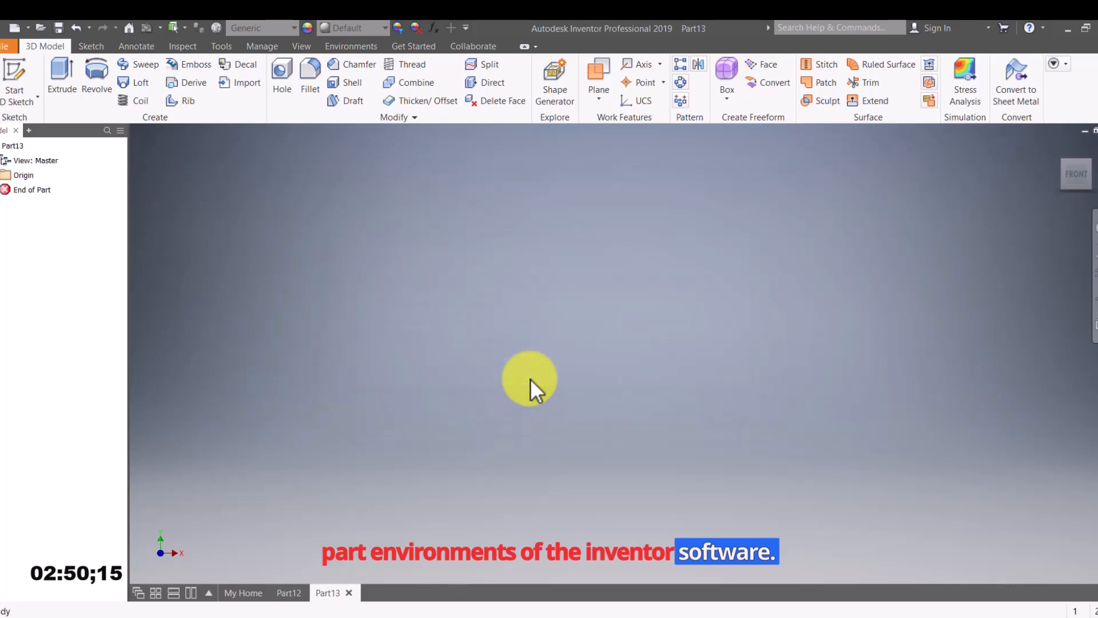
pyautogui.click(23, 69)
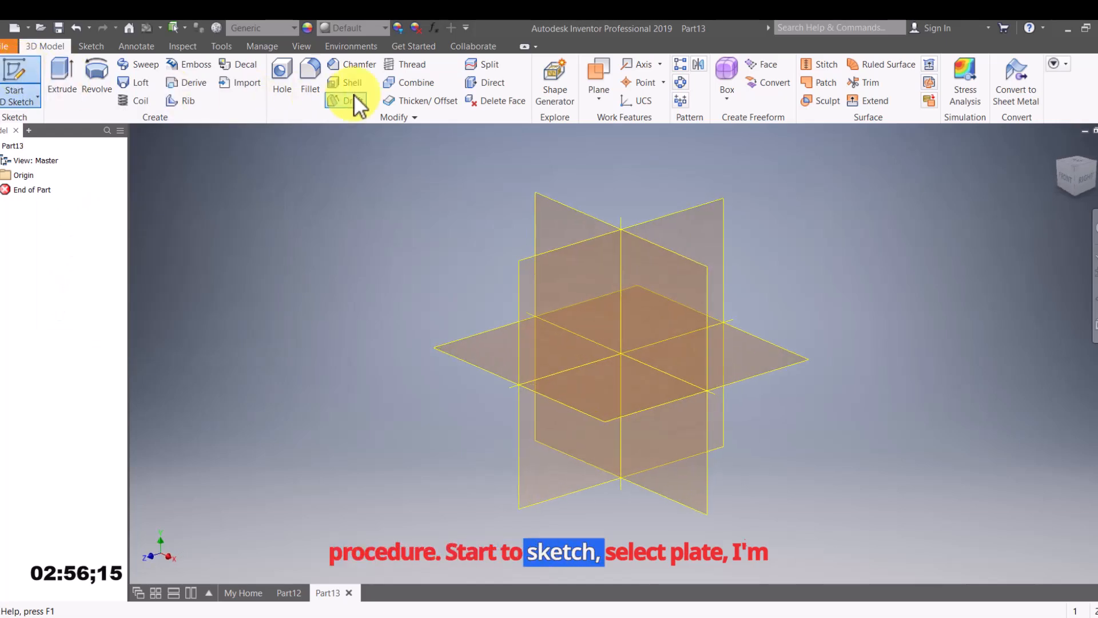
pyautogui.click(557, 213)
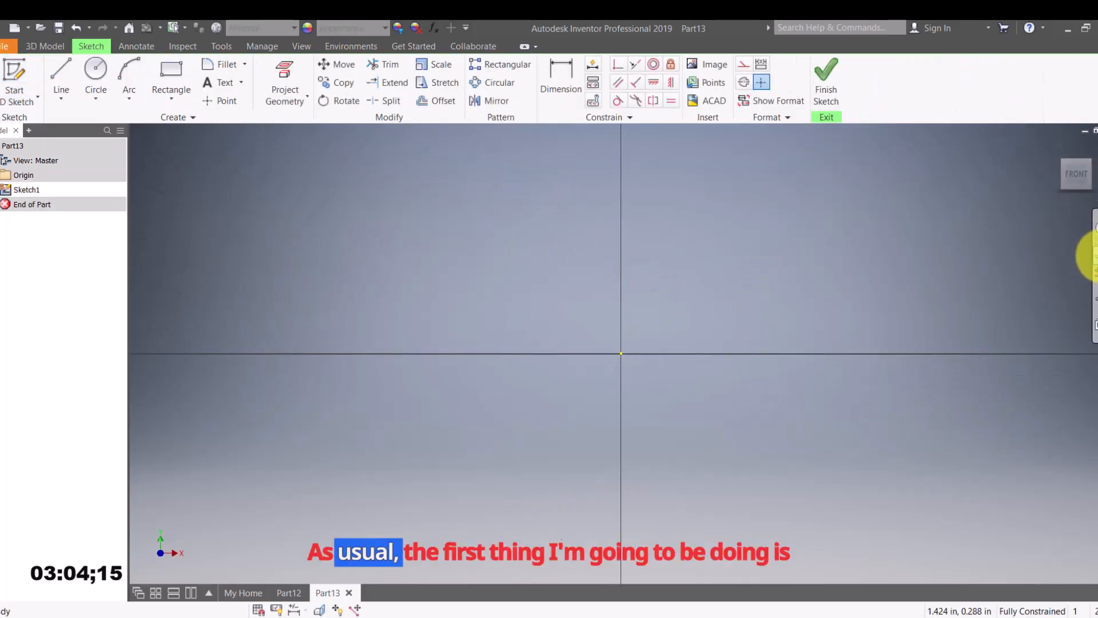
# Set the document's length unit to millimeter and return to the sketch tools.
pyautogui.click(1089, 254)
pyautogui.moveTo(718, 289)
pyautogui.mouseDown()
pyautogui.moveTo(688, 438)
pyautogui.moveTo(674, 451)
pyautogui.mouseUp()
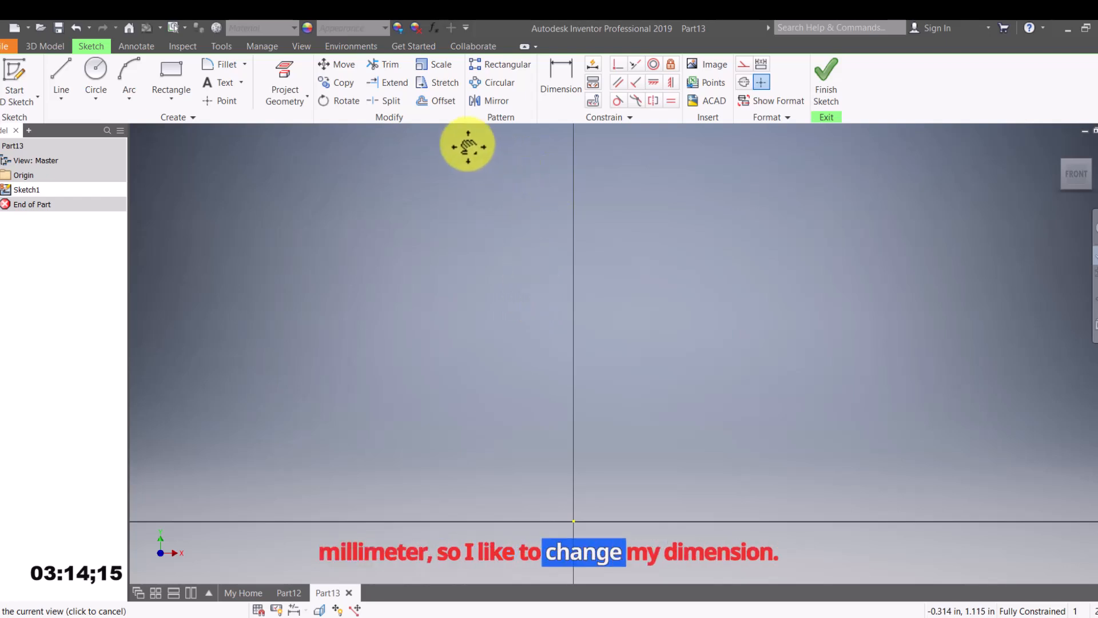
pyautogui.click(230, 46)
pyautogui.click(249, 74)
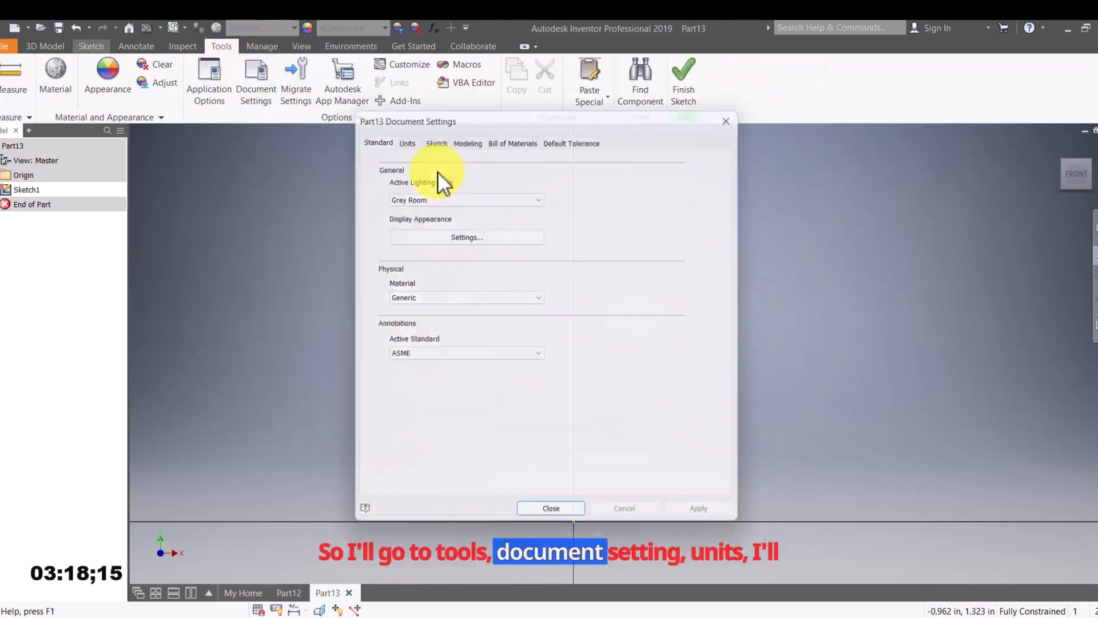
pyautogui.click(402, 135)
pyautogui.click(428, 186)
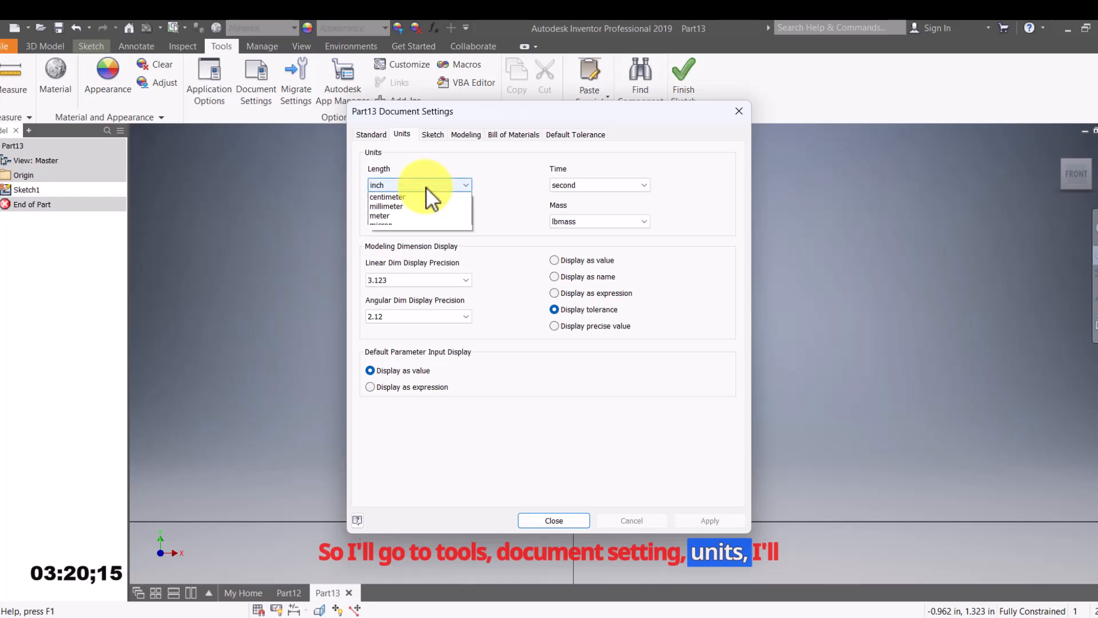
pyautogui.click(386, 227)
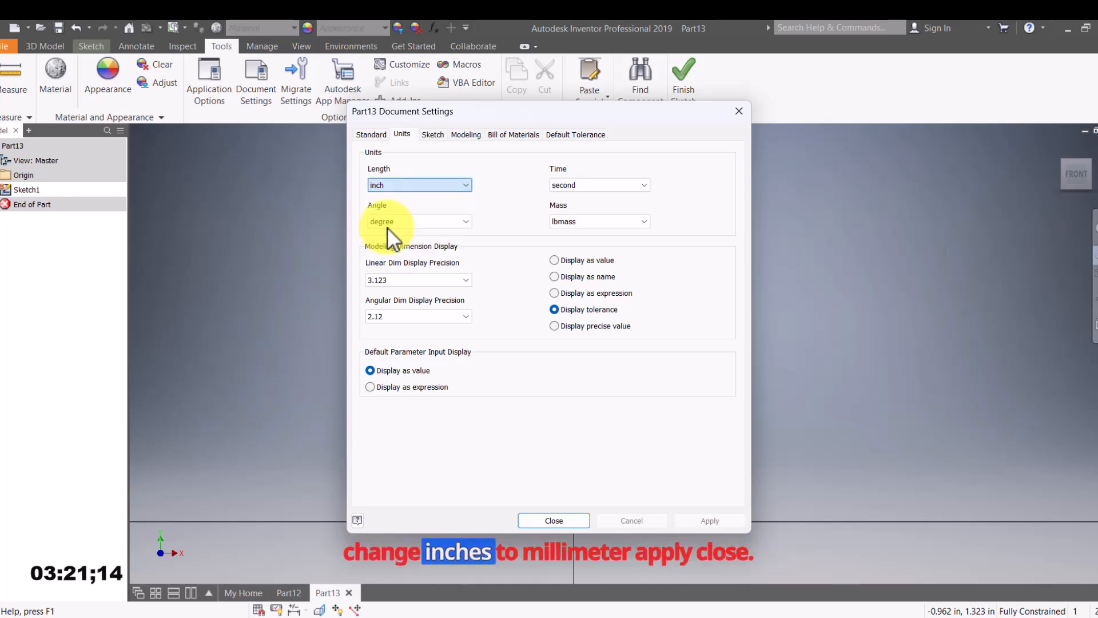
pyautogui.click(705, 519)
pyautogui.click(558, 520)
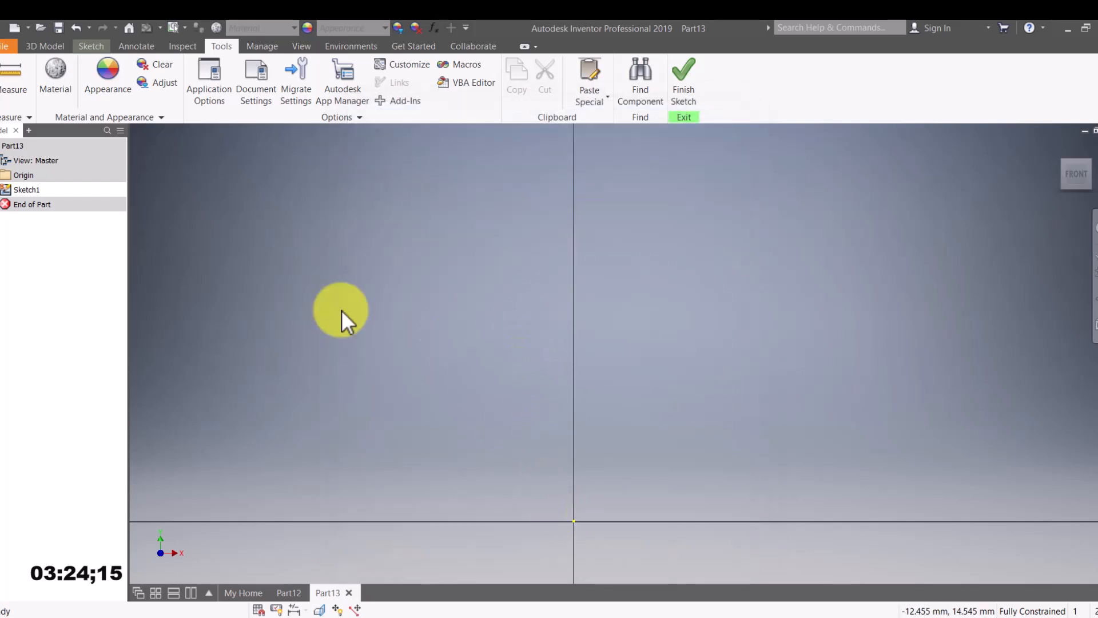
pyautogui.click(87, 44)
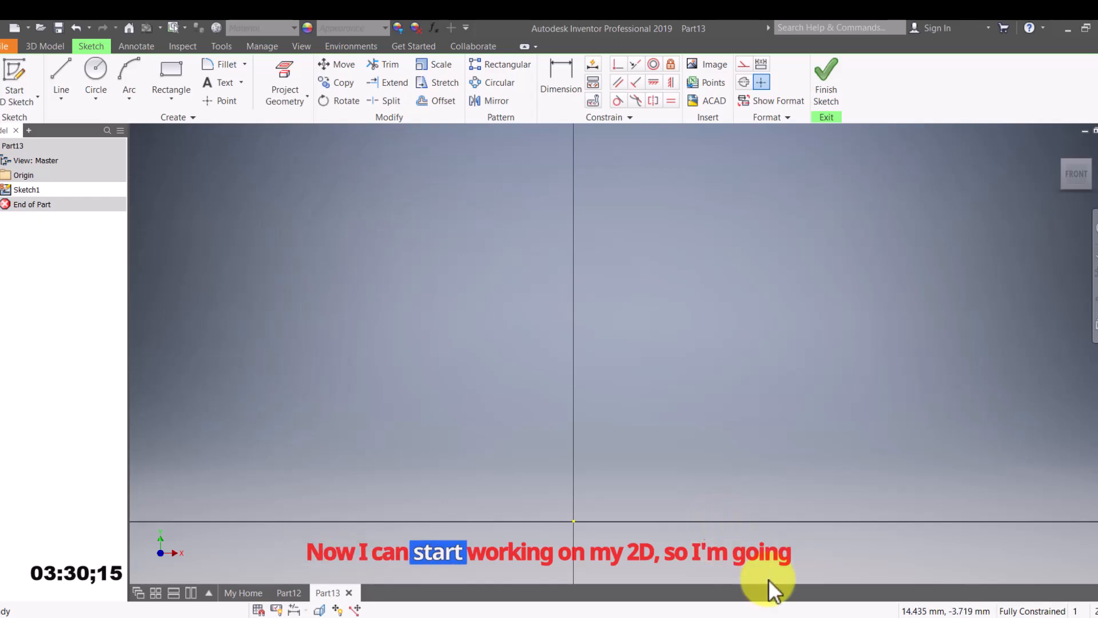
# Close the Design2 - Copy.JPG reference image and examine the dimensions in piston section.jpg.
pyautogui.moveTo(754, 615)
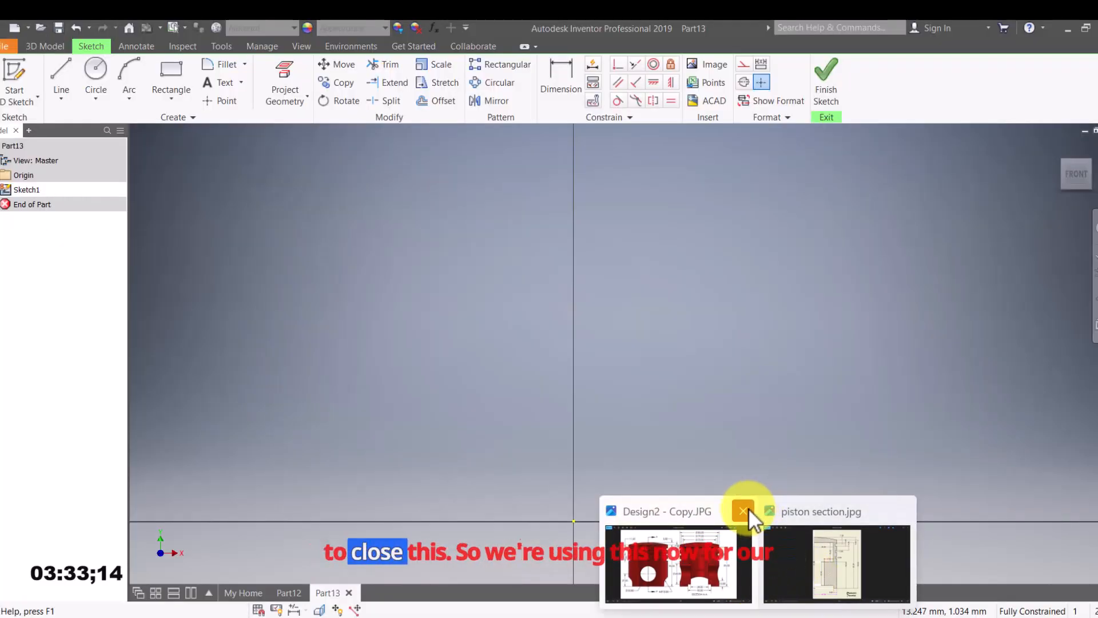
pyautogui.click(743, 511)
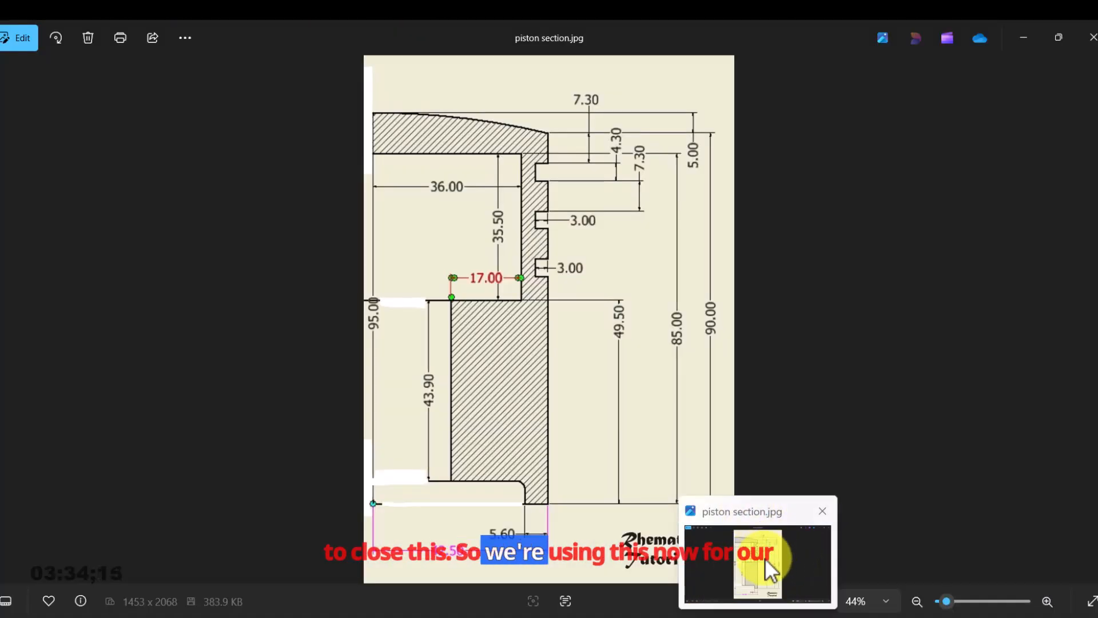
pyautogui.click(764, 558)
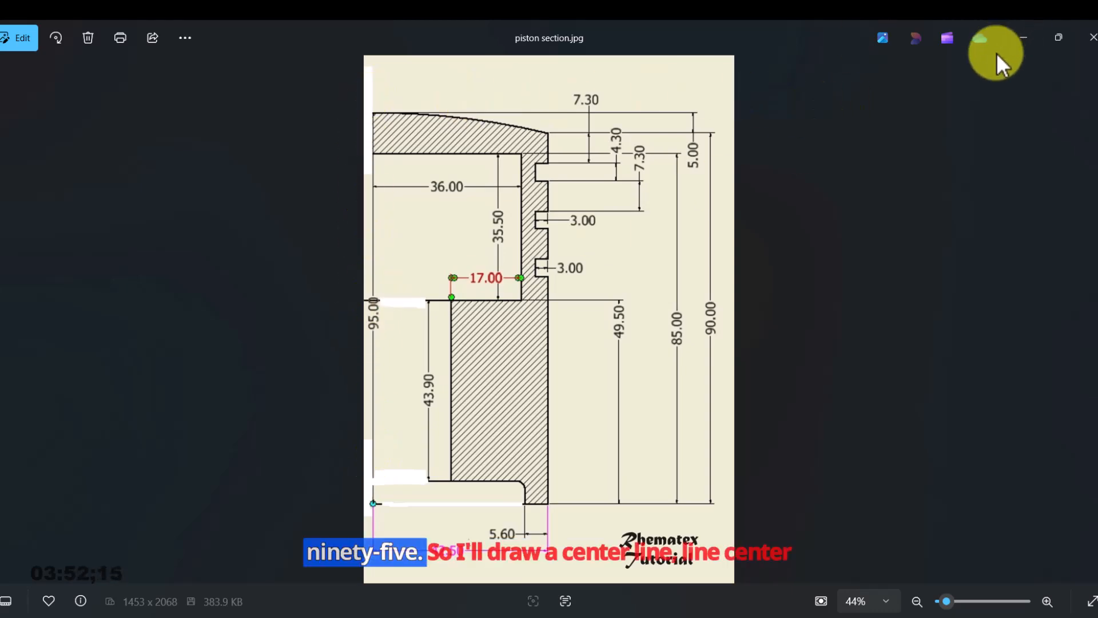
pyautogui.click(1023, 38)
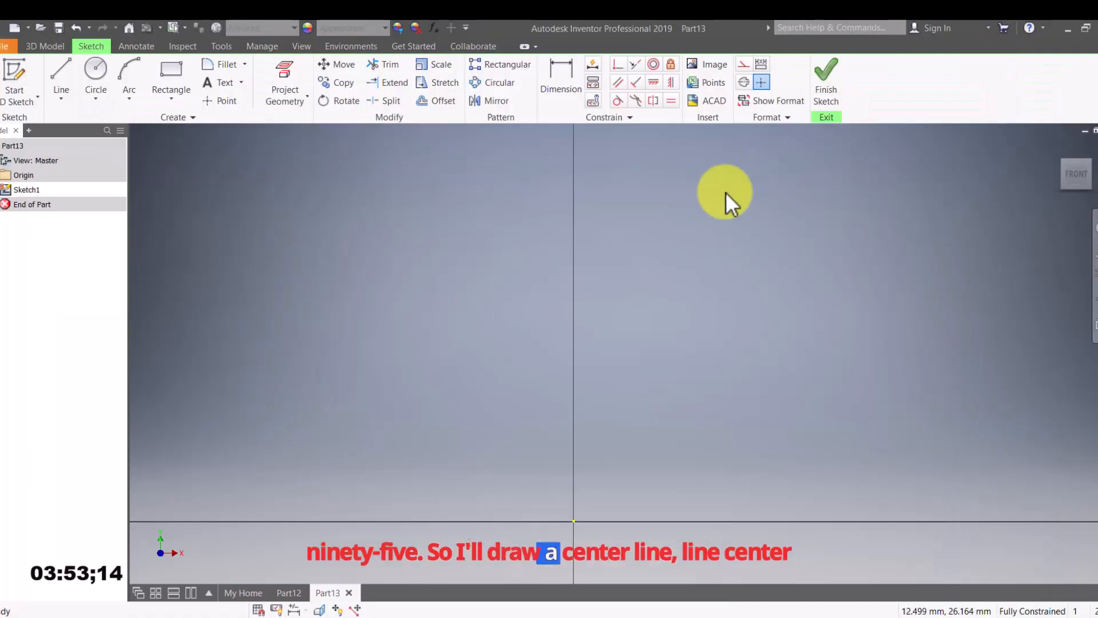
# Draw a 95 mm vertical centerline upward from the sketch origin.
pyautogui.click(62, 80)
pyautogui.click(743, 80)
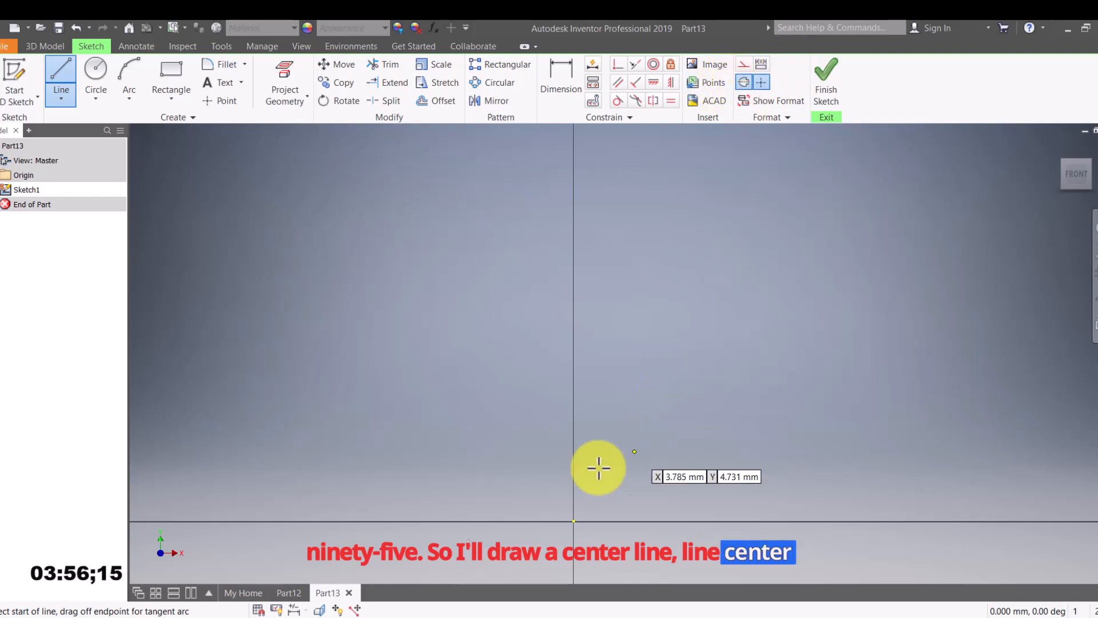
pyautogui.click(573, 521)
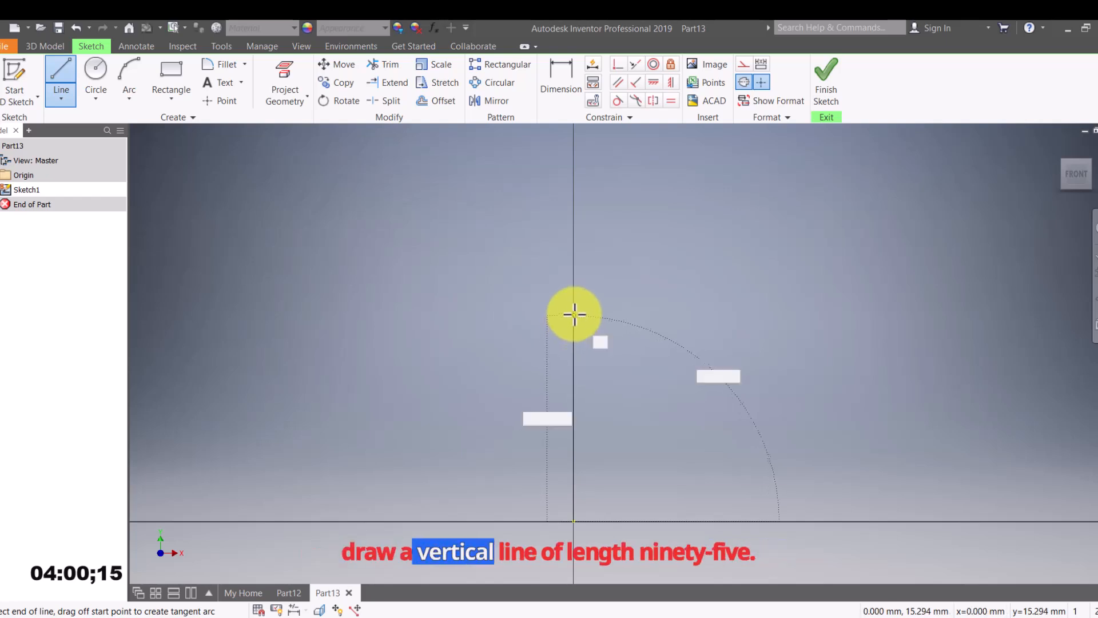
pyautogui.write('95')
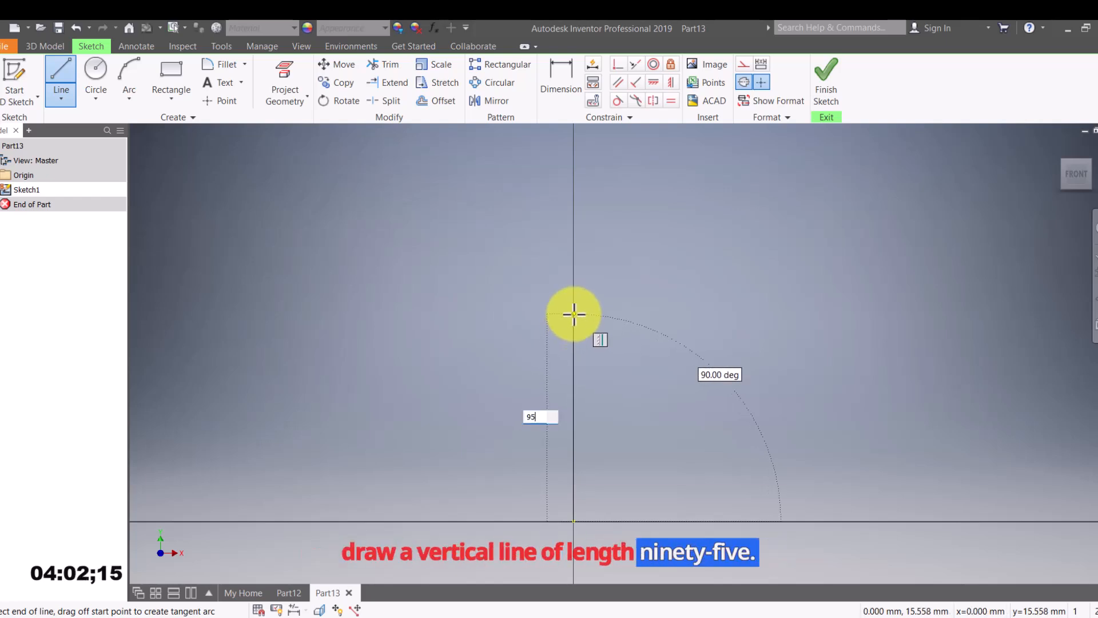
pyautogui.press('Tab')
pyautogui.scroll(-7, 606, 319)
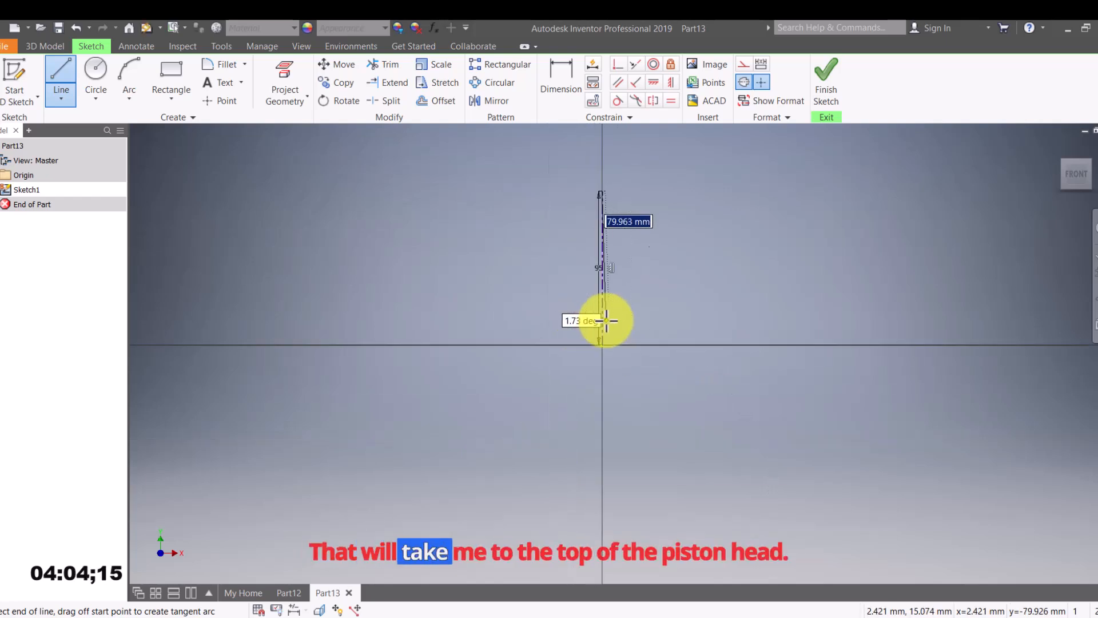
pyautogui.press('Escape')
pyautogui.scroll(3, 635, 189)
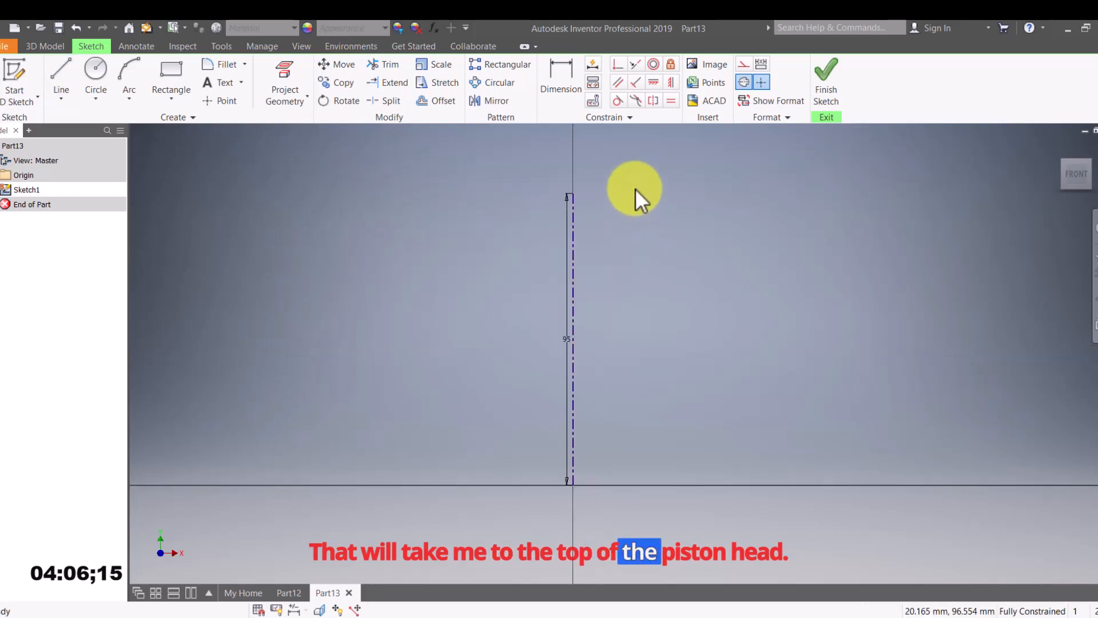
# Check piston section.jpg, and draw centerlines 42.5 mm right from the vertical centerline's top end and 5 mm down from there.
pyautogui.moveTo(756, 615)
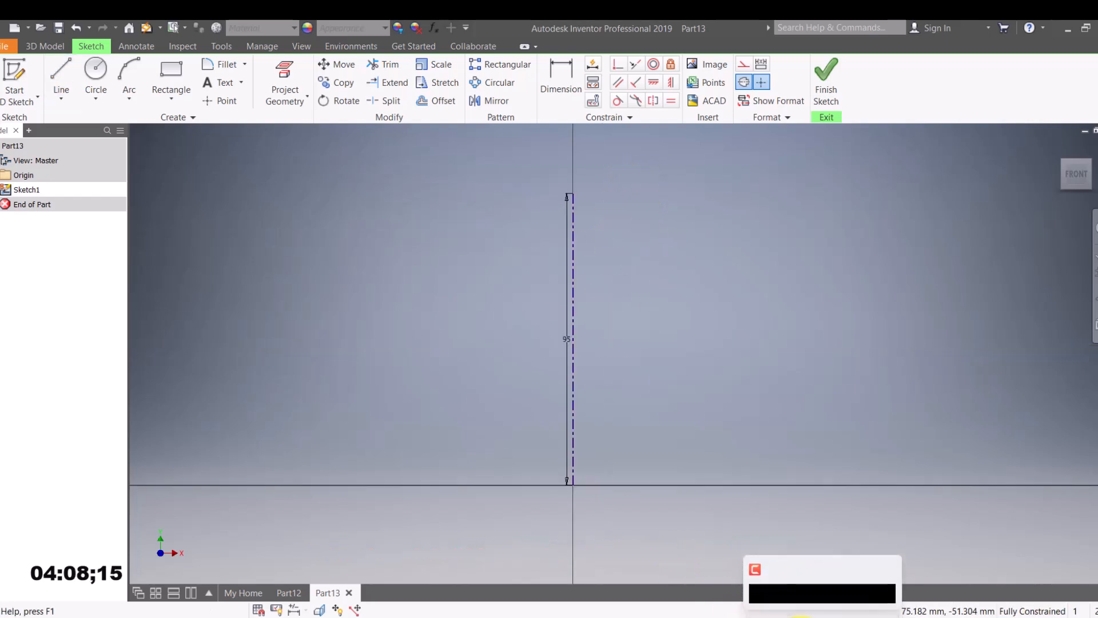
pyautogui.click(756, 576)
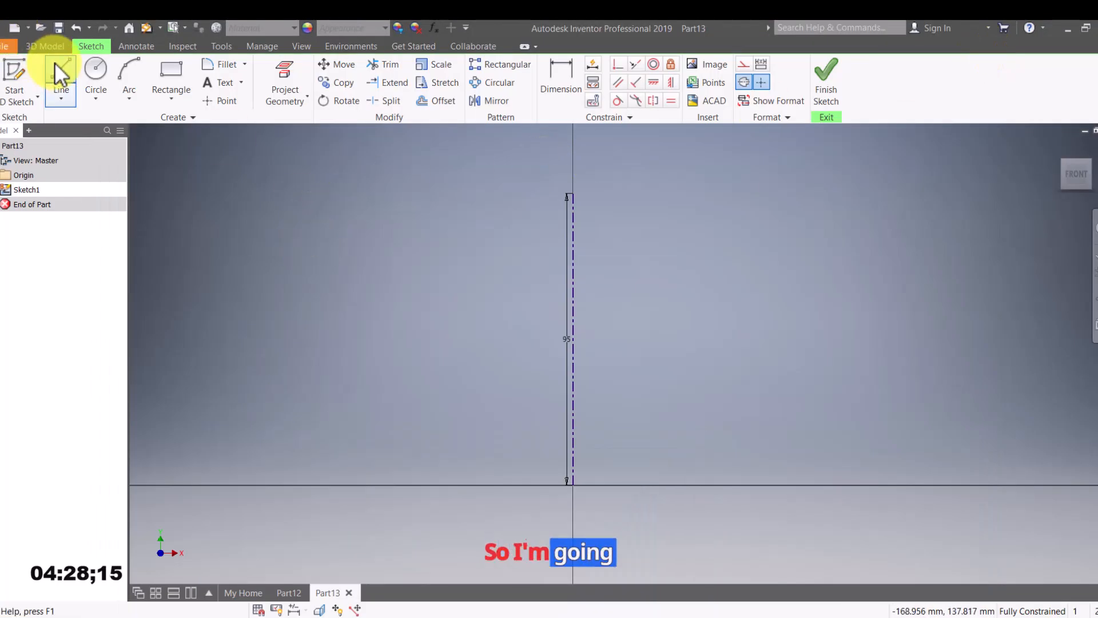
pyautogui.click(54, 67)
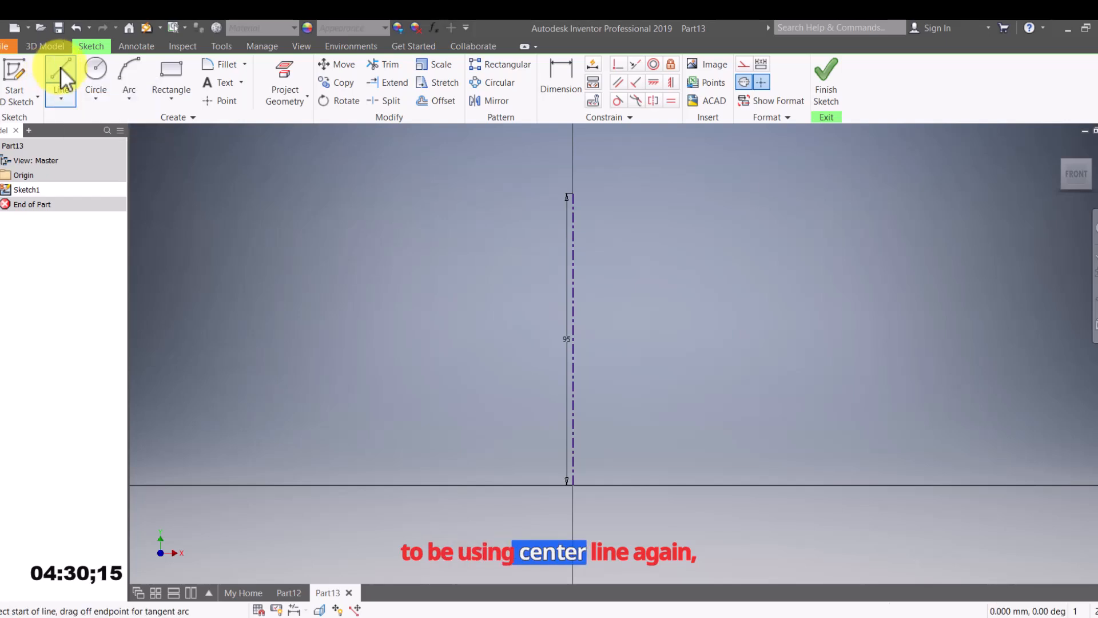
pyautogui.click(572, 194)
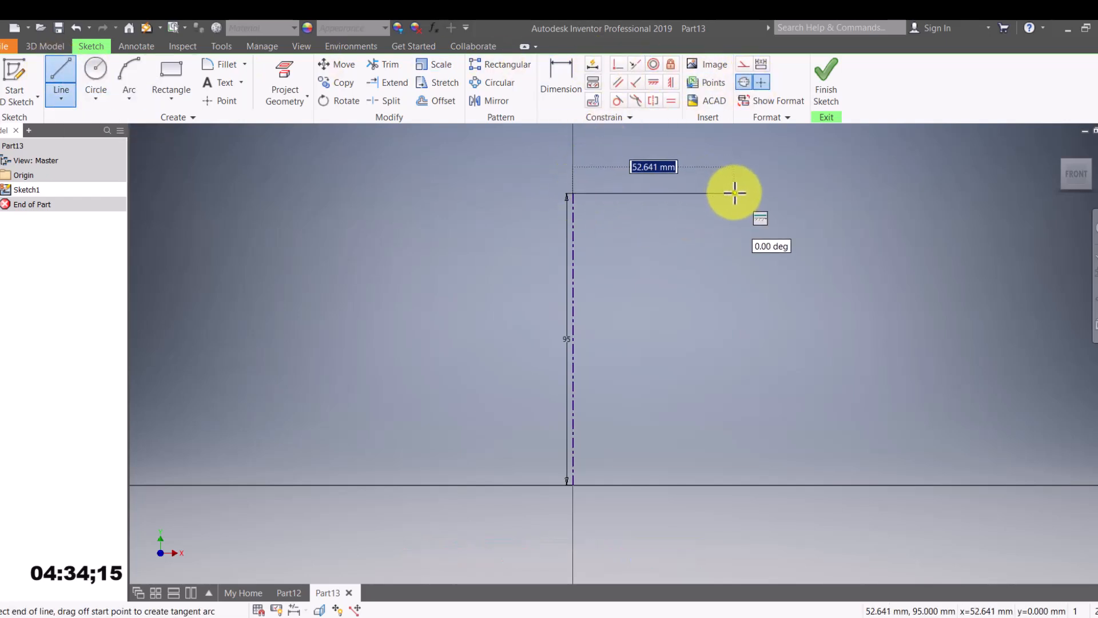
pyautogui.write('42.5')
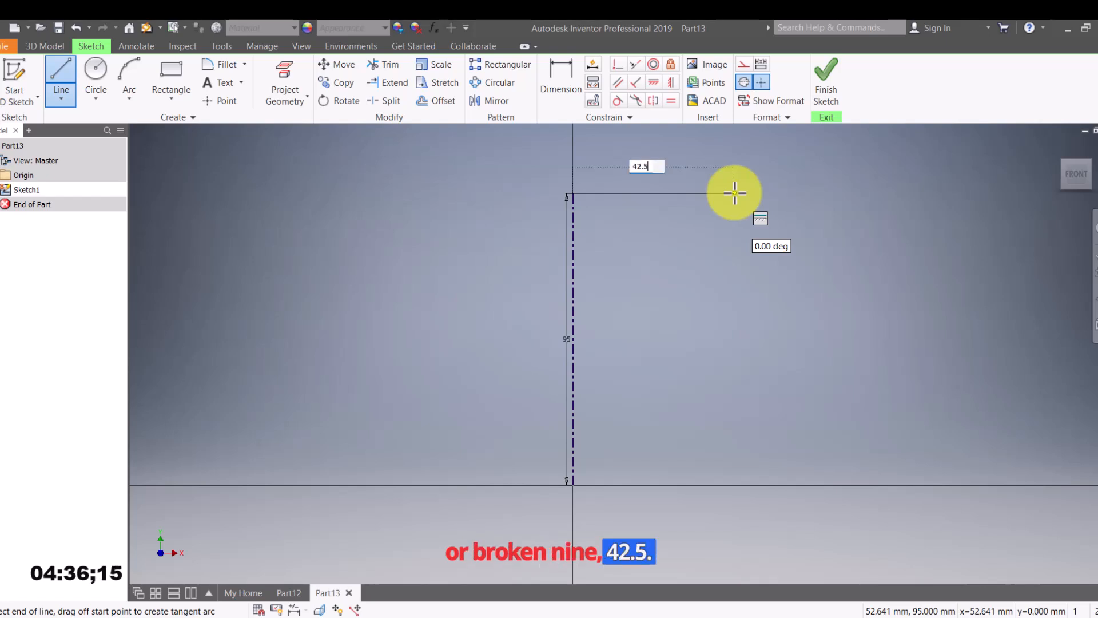
pyautogui.press('Return')
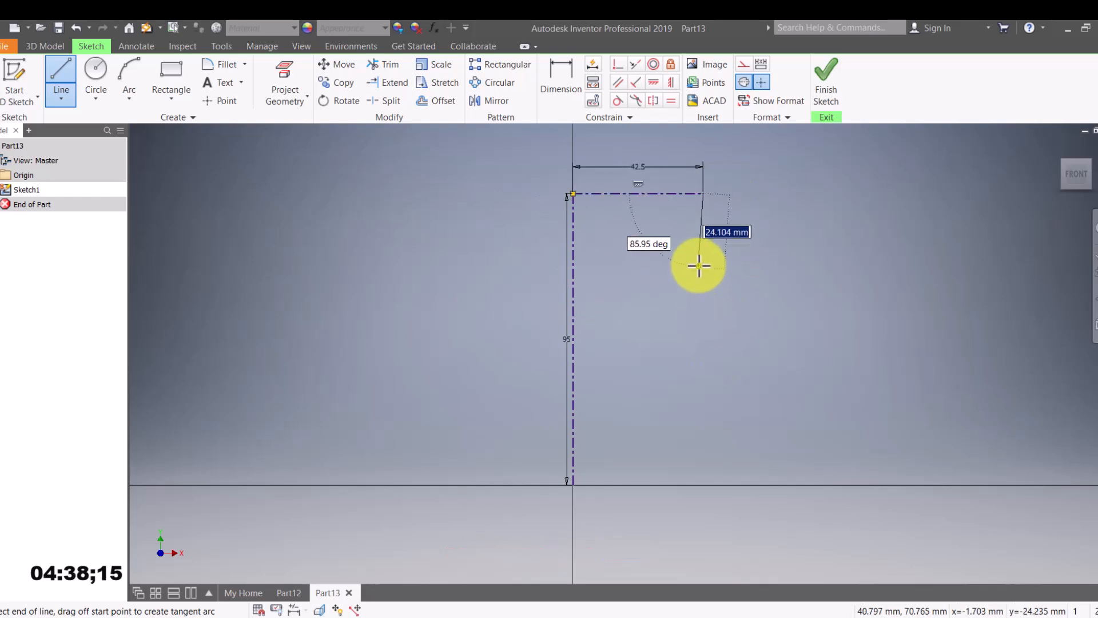
pyautogui.write('5')
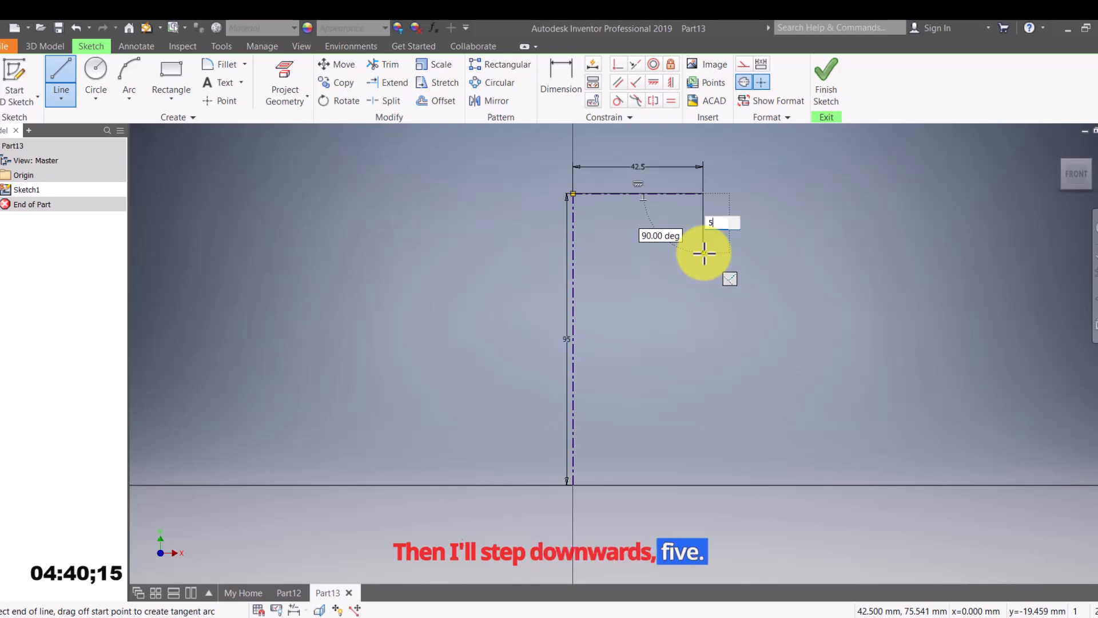
pyautogui.press('Return')
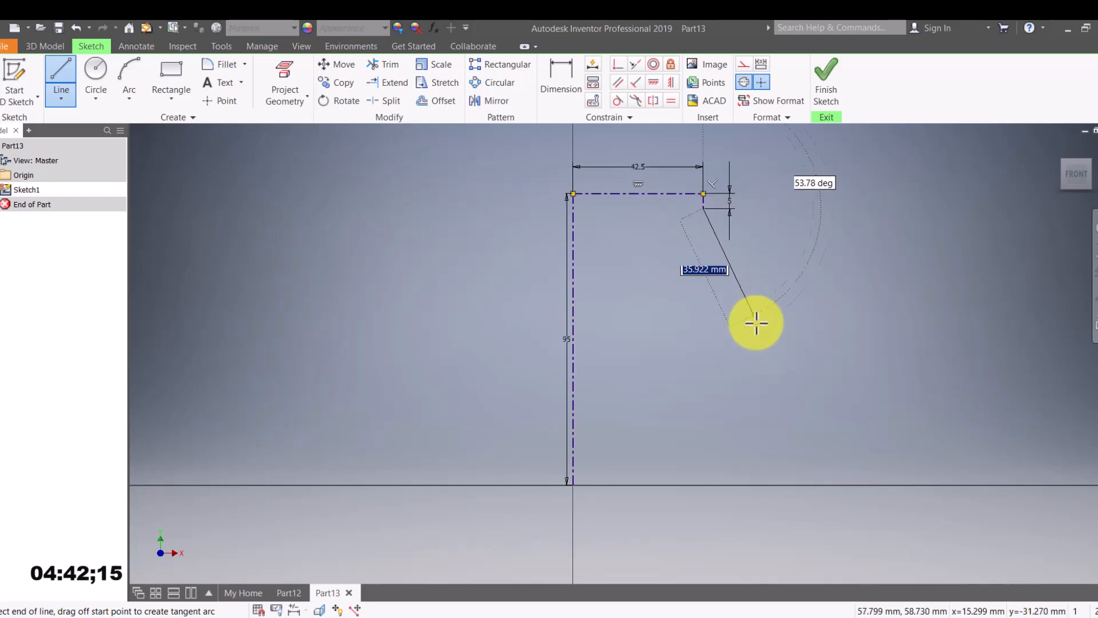
pyautogui.press('Escape')
# Recheck the crown arc in piston section.jpg, and draw matching centerlines 42.5 mm left from the vertical centerline's top end and 5 mm down.
pyautogui.moveTo(761, 609)
pyautogui.click(760, 586)
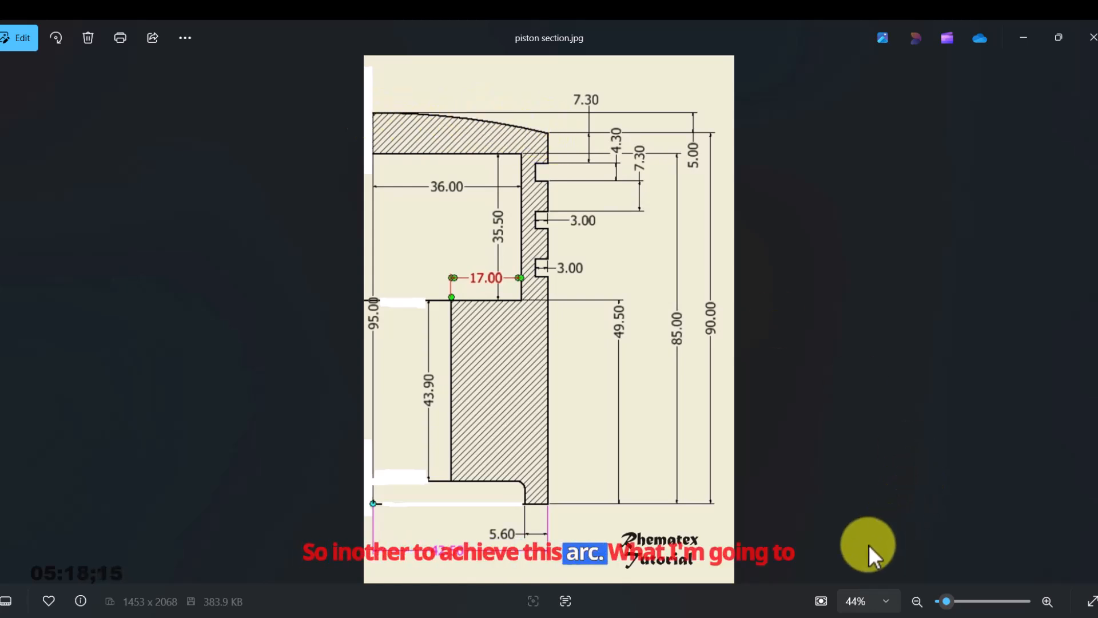
pyautogui.moveTo(790, 615)
pyautogui.click(788, 558)
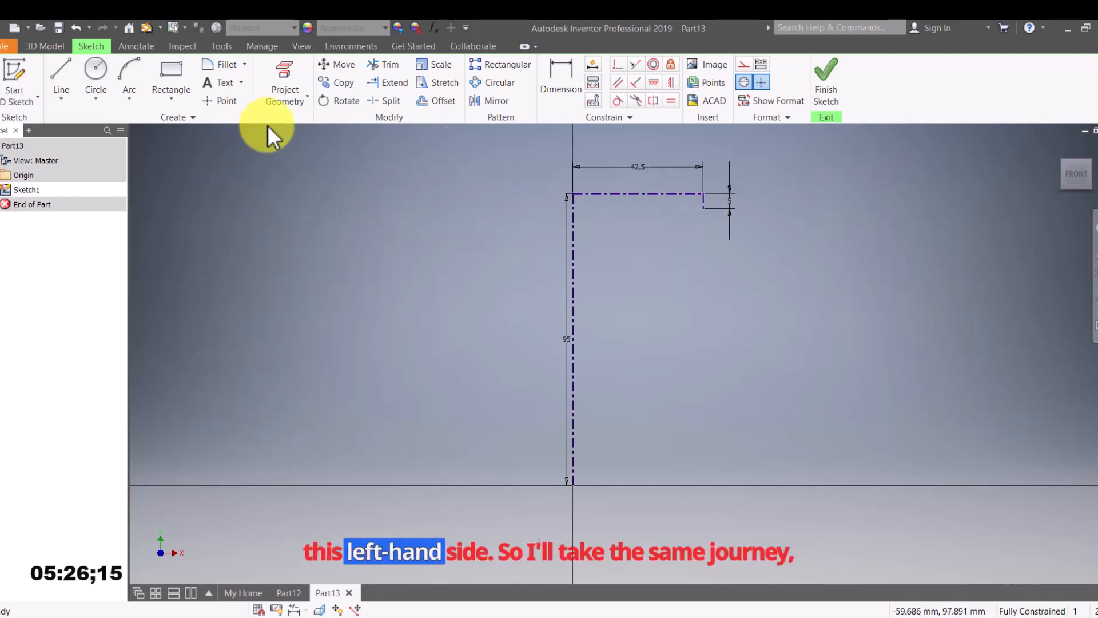
pyautogui.click(60, 73)
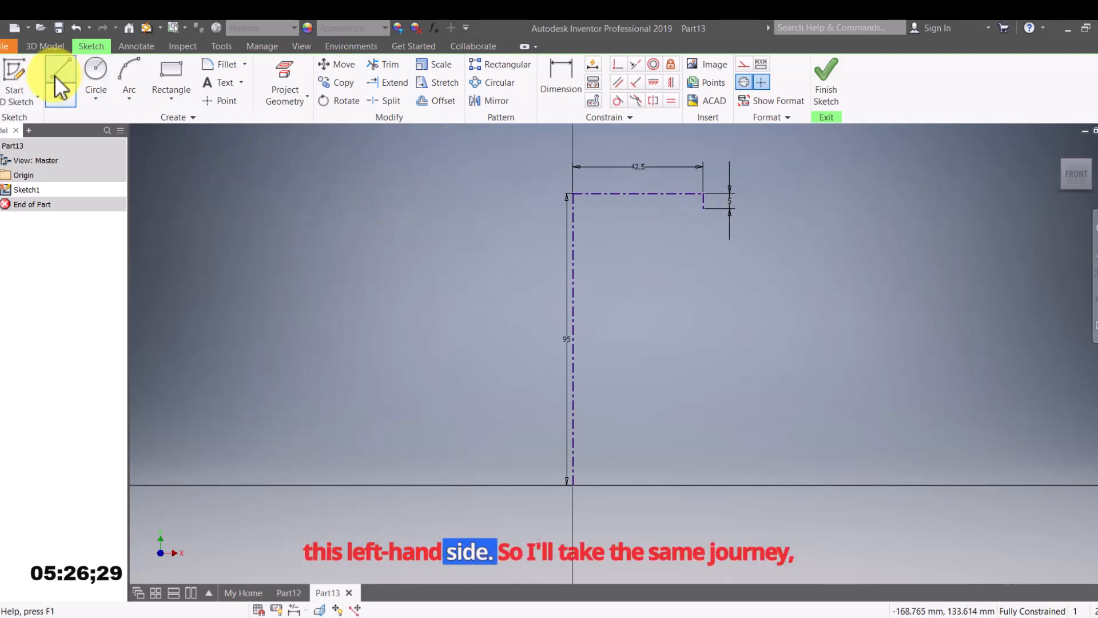
pyautogui.click(572, 193)
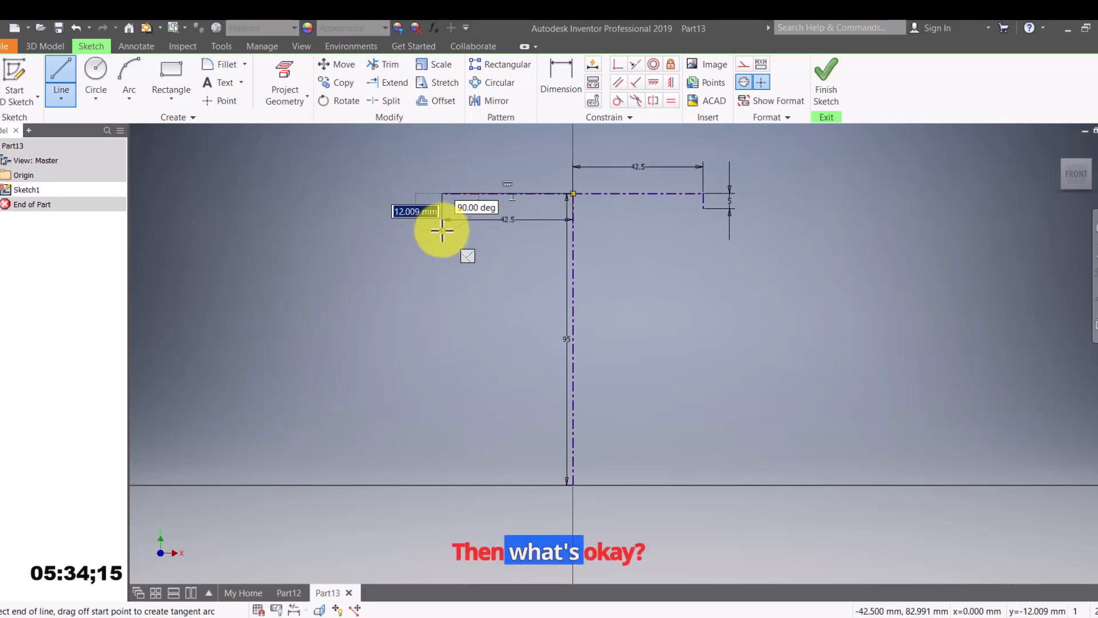
pyautogui.write('5')
pyautogui.press('Return')
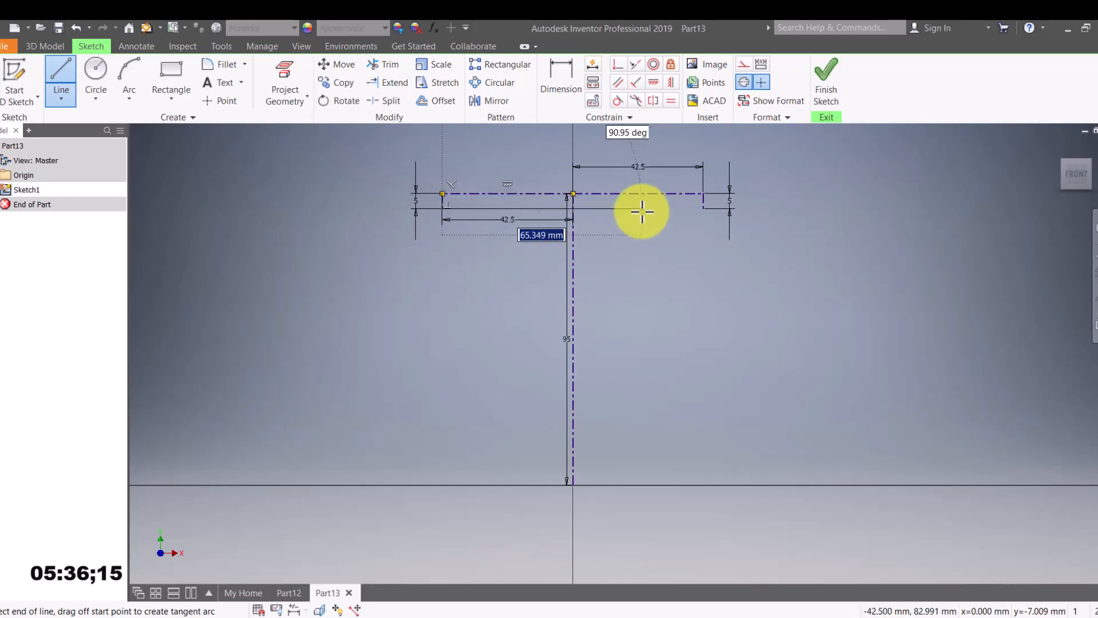
pyautogui.press('Escape')
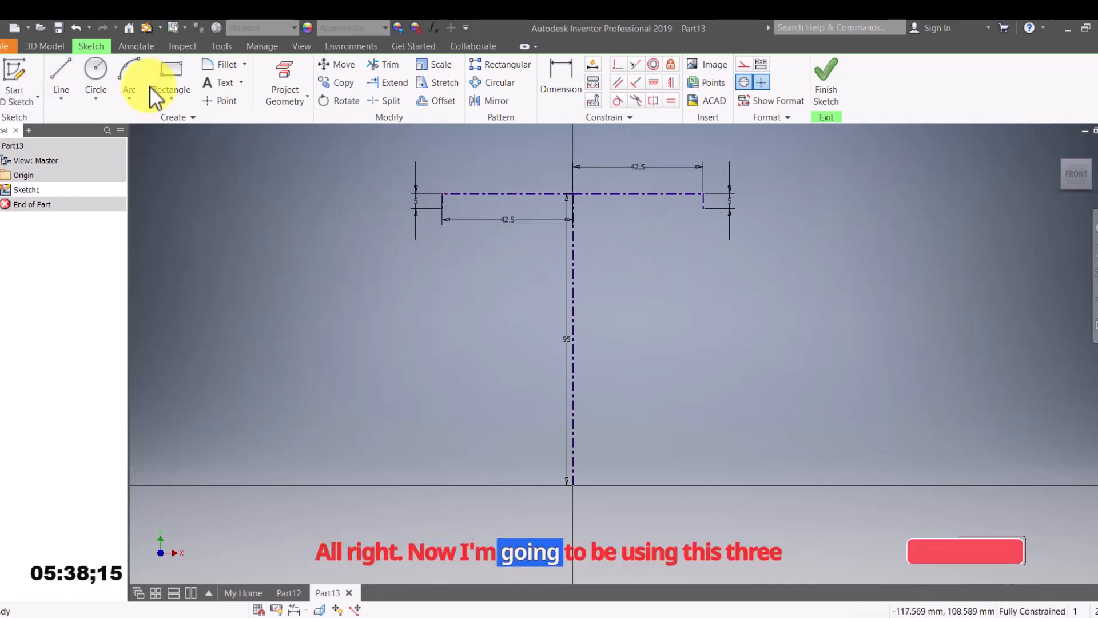
# Draw a three-point arc between the lower ends of the two 5 mm centerlines, passing through the vertical centerline's top end.
pyautogui.click(133, 99)
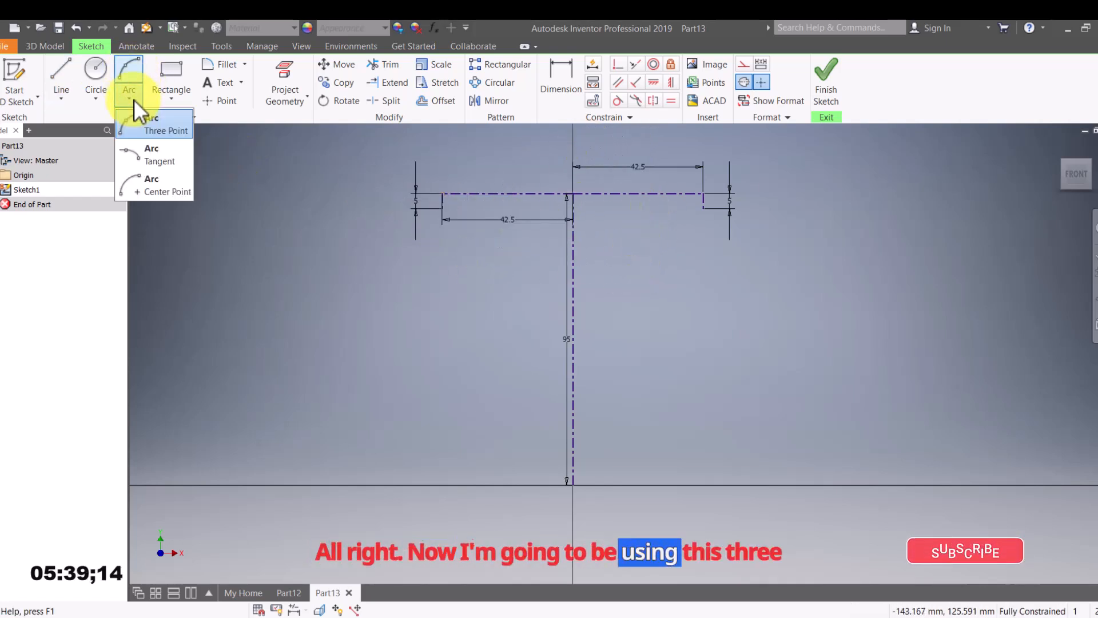
pyautogui.click(157, 130)
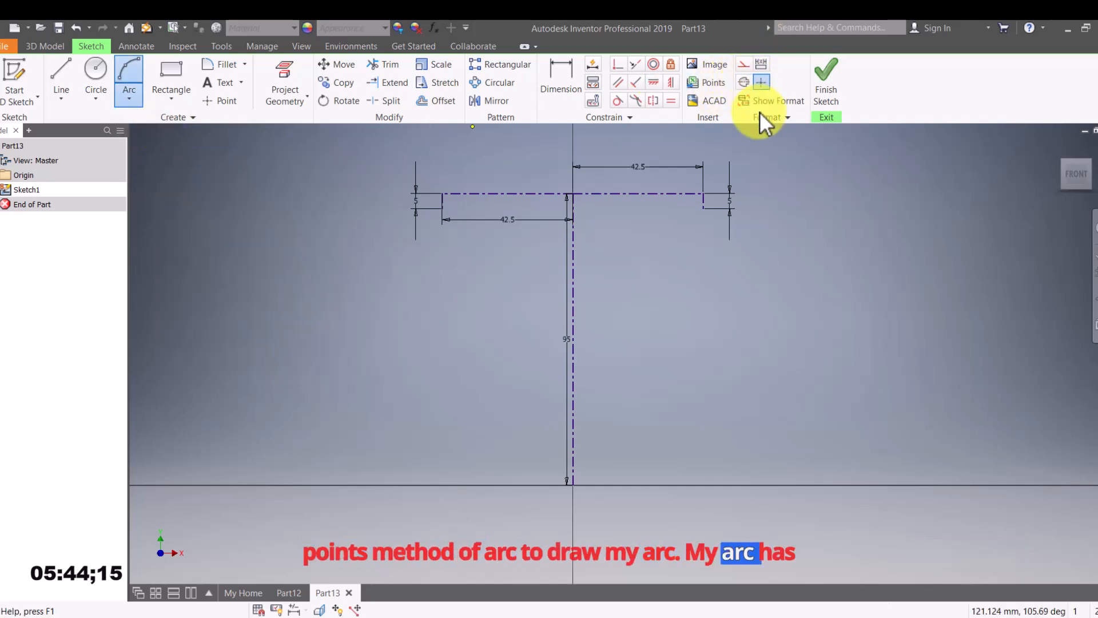
pyautogui.click(703, 207)
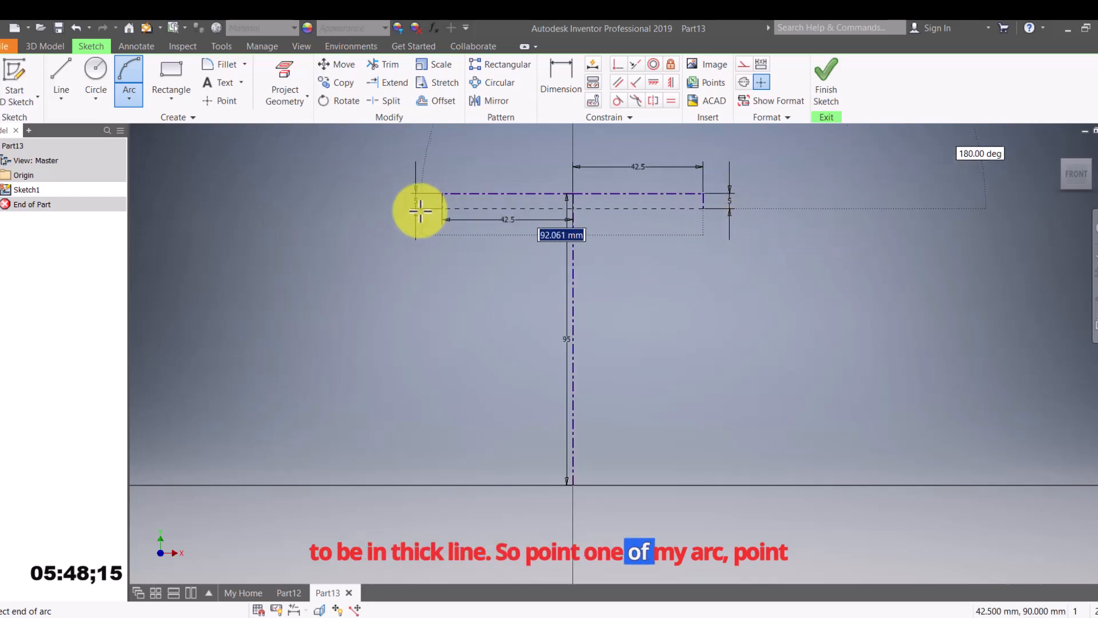
pyautogui.click(443, 208)
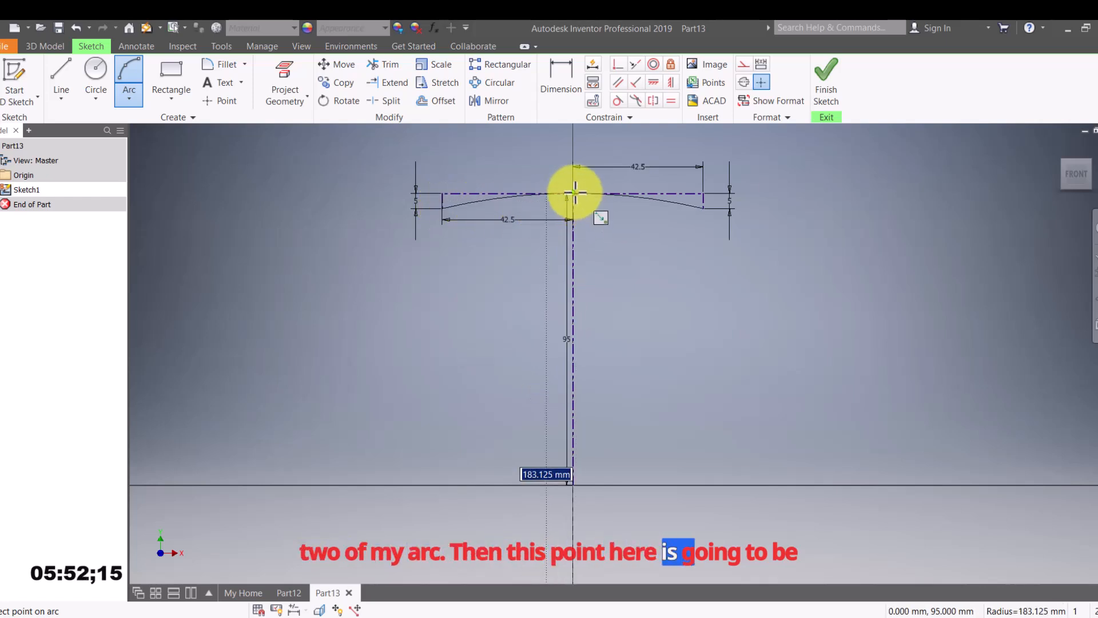
pyautogui.click(574, 193)
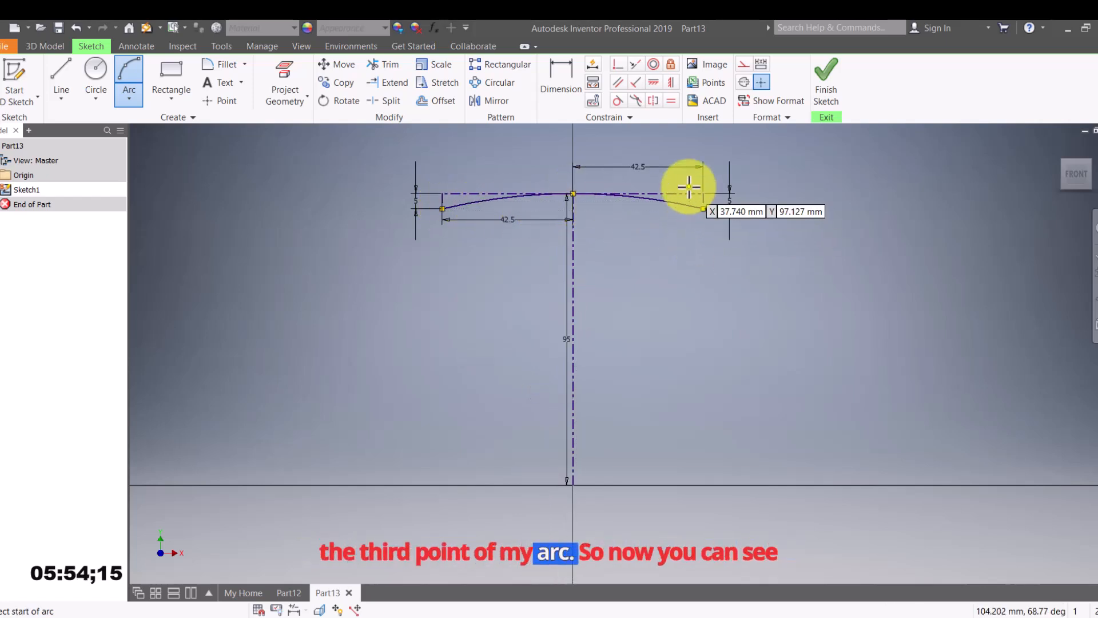
# Trim away the half of the crown arc left of the vertical centerline, and try to trim the left 5 mm centerline.
pyautogui.scroll(2, 640, 182)
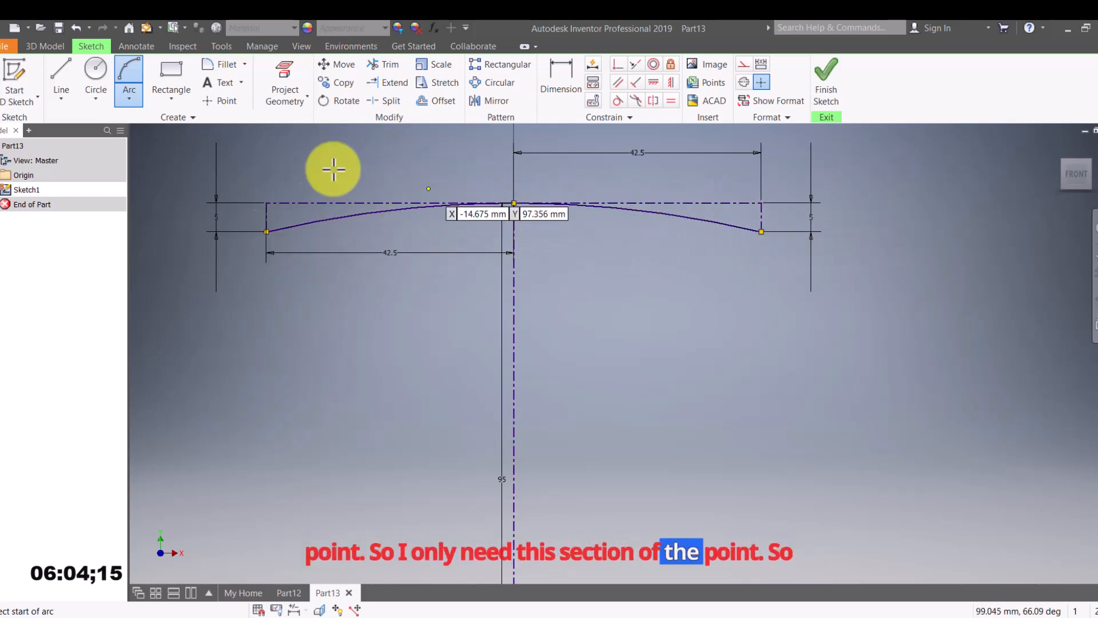
pyautogui.click(384, 65)
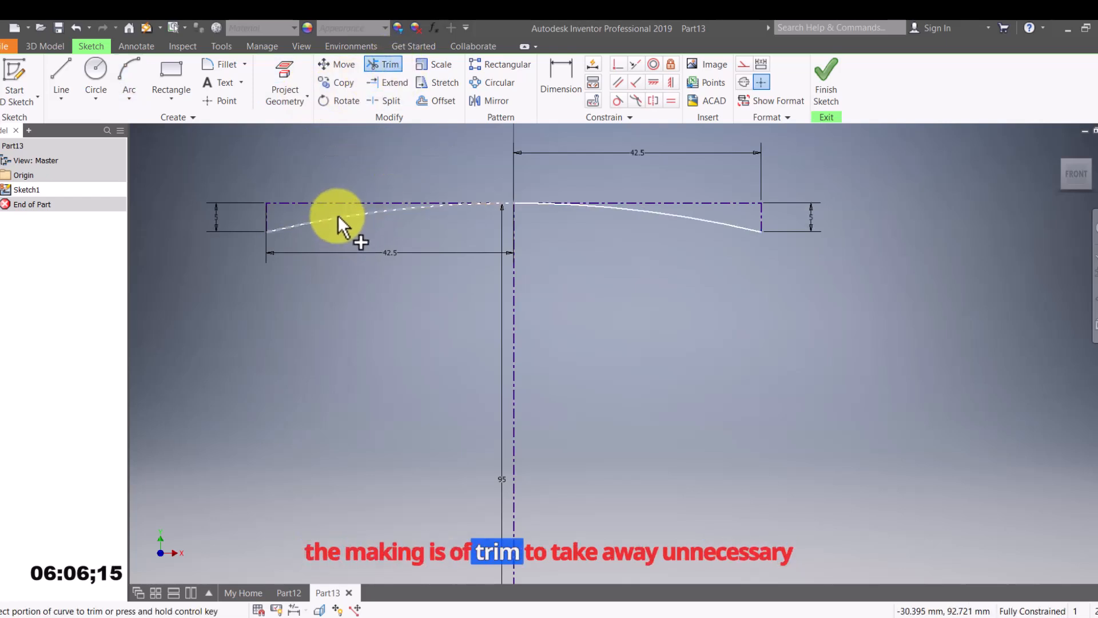
pyautogui.click(338, 215)
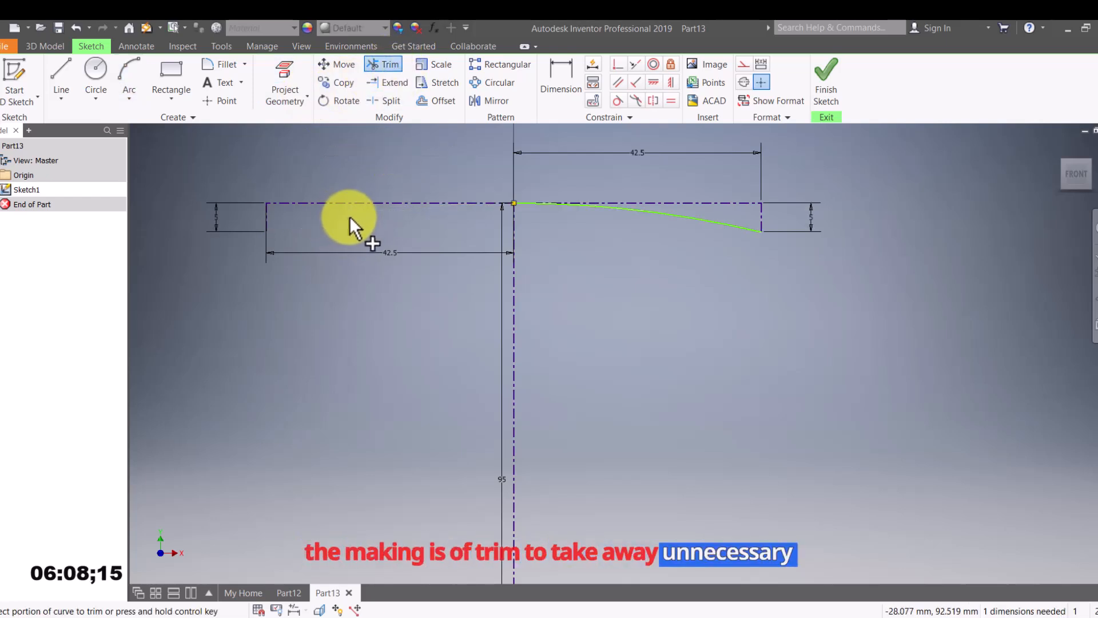
pyautogui.click(266, 217)
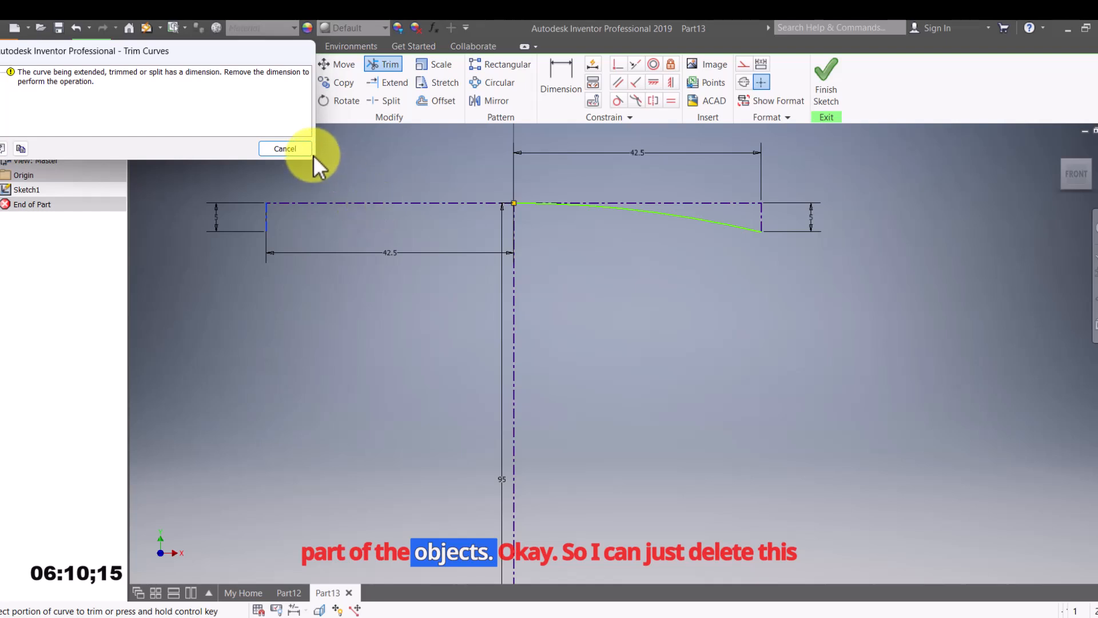
pyautogui.click(292, 147)
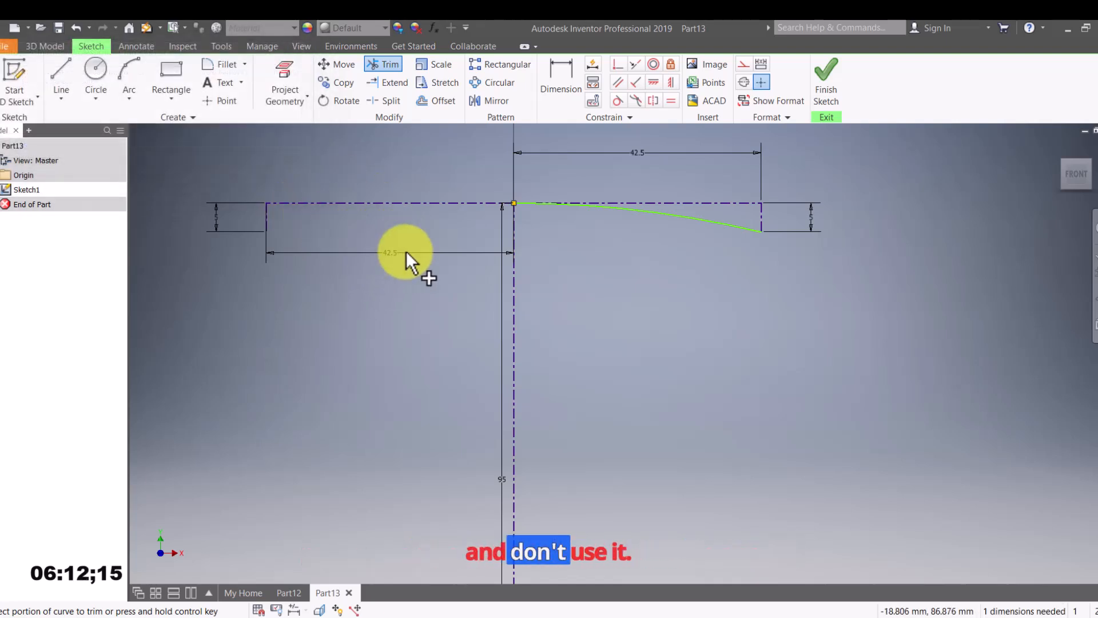
pyautogui.press('Escape')
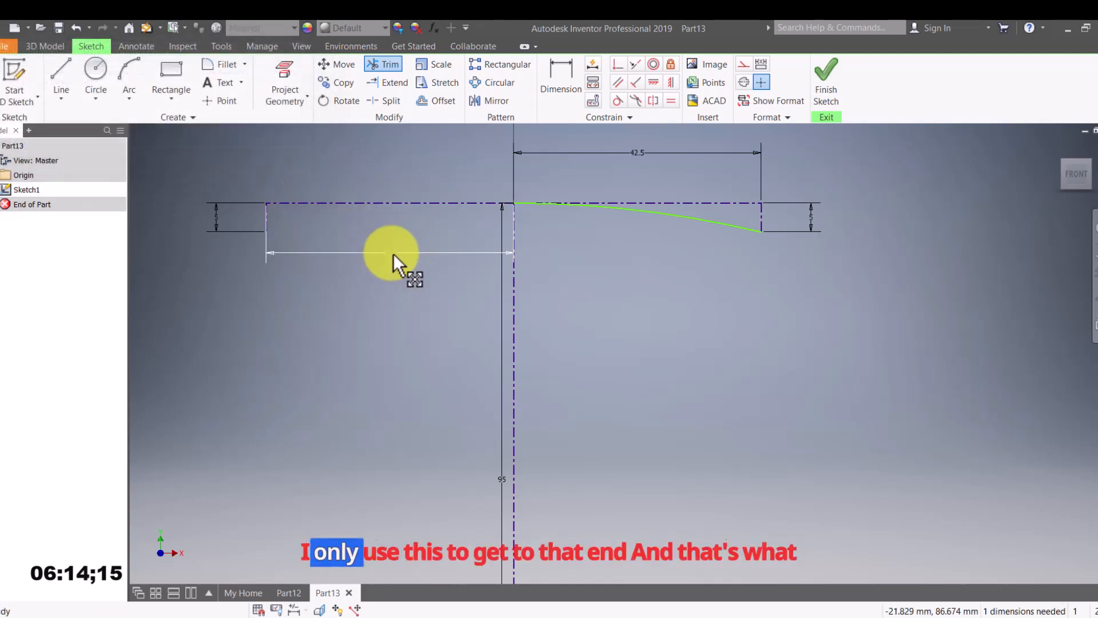
# Delete the left 42.5 mm and 5 mm dimensions together with the construction centerlines on the left side.
pyautogui.click(394, 255)
pyautogui.press('Delete')
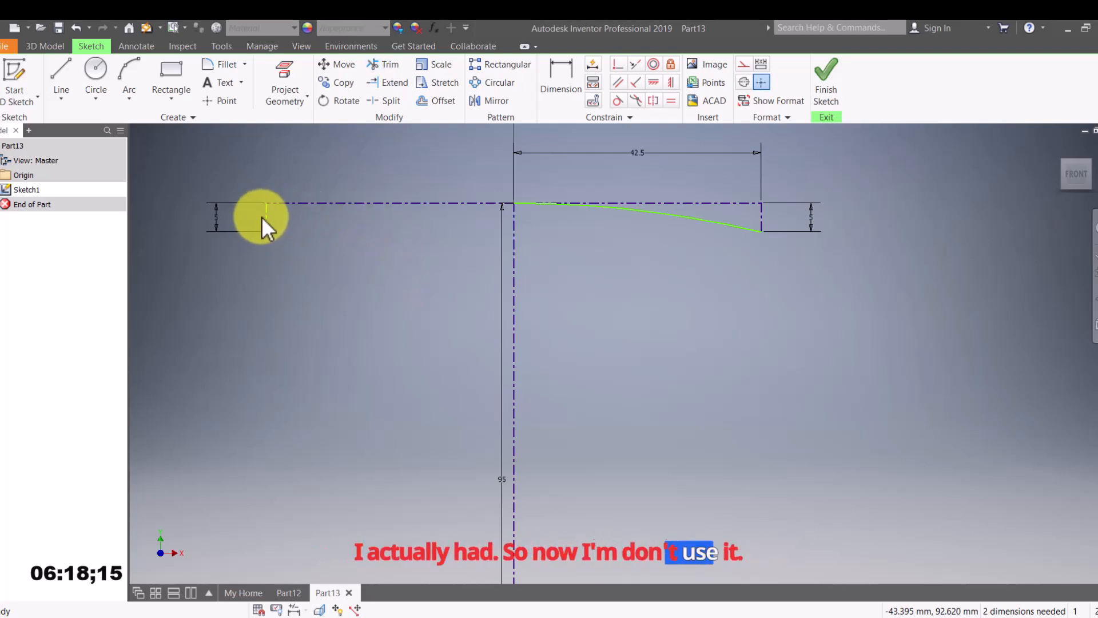
pyautogui.click(235, 197)
pyautogui.press('Delete')
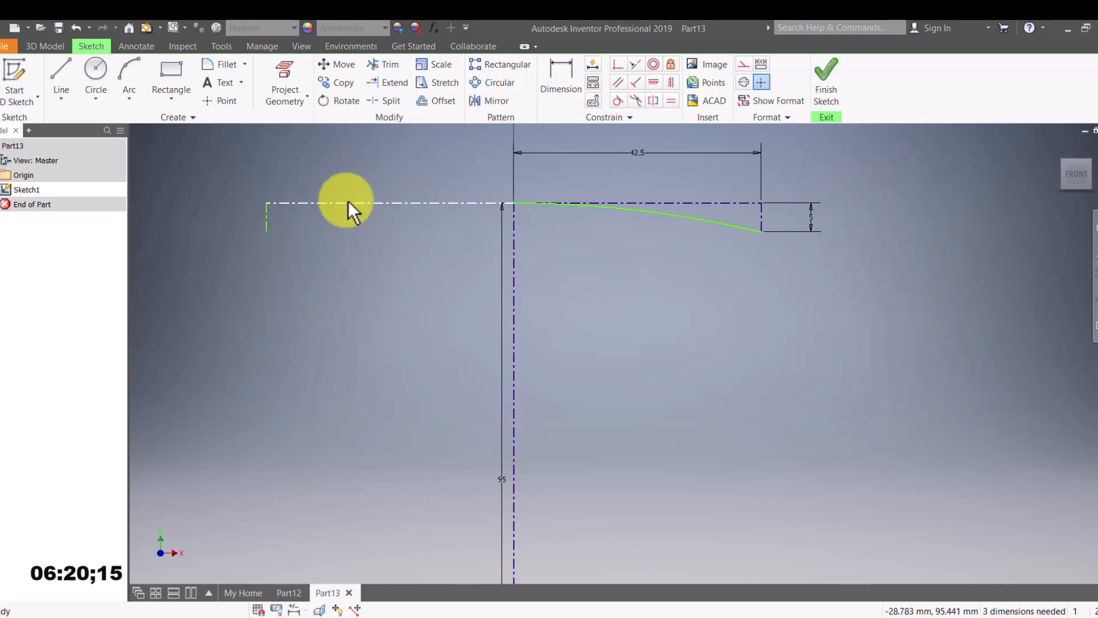
pyautogui.click(348, 202)
pyautogui.press('Delete')
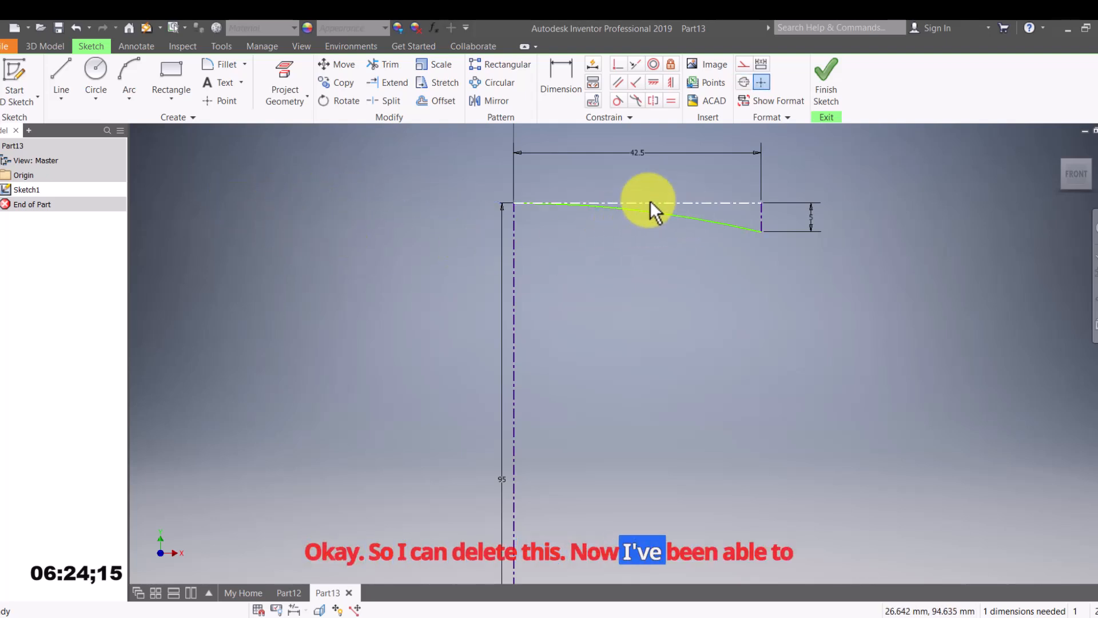
# Delete the horizontal and 5 mm vertical construction centerlines on the right side, keeping the crown arc.
pyautogui.click(732, 204)
pyautogui.press('Delete')
pyautogui.click(760, 217)
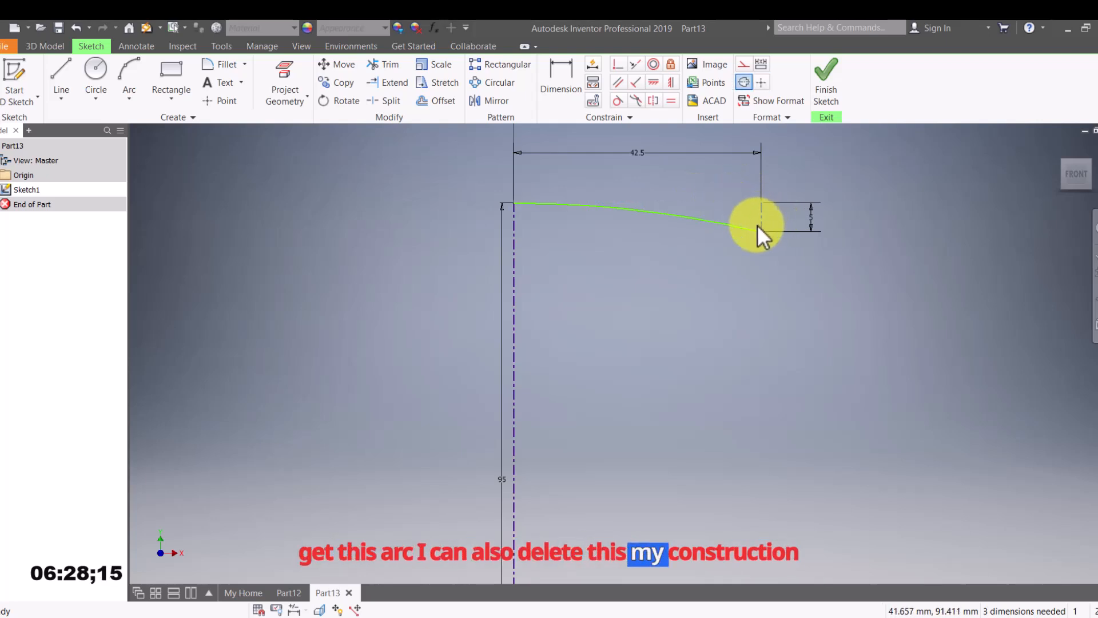
pyautogui.press('Delete')
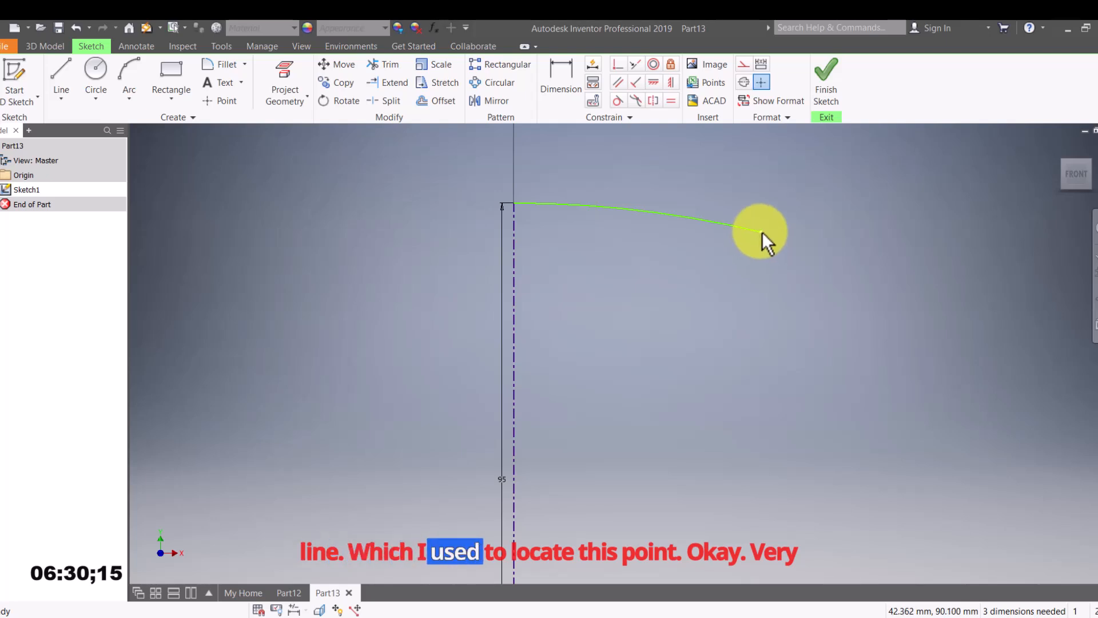
# Check the groove dimensions in piston section.jpg, and draw lines 7.3 mm down from the arc's right end and 3 mm inward.
pyautogui.scroll(2, 736, 281)
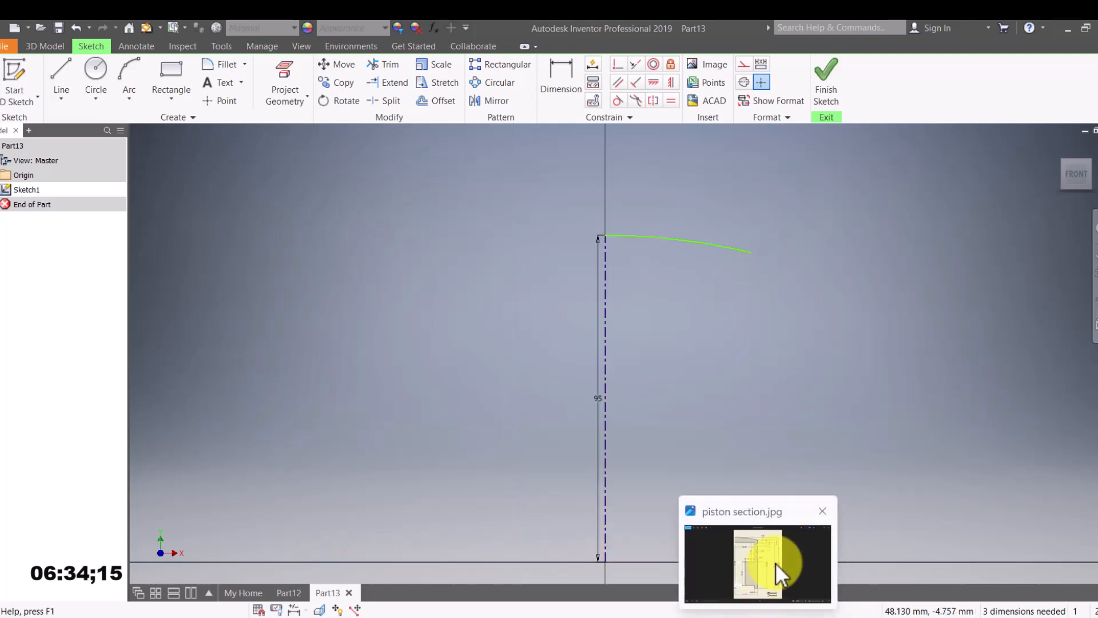
pyautogui.click(775, 563)
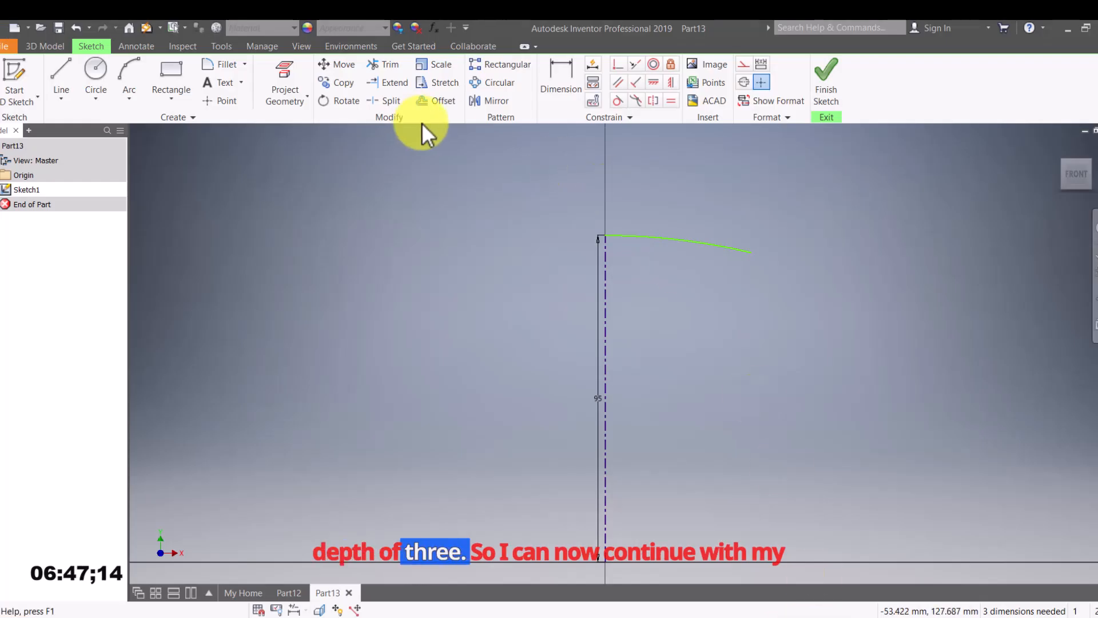
pyautogui.click(69, 67)
pyautogui.moveTo(749, 238); pyautogui.dragTo(749, 253)
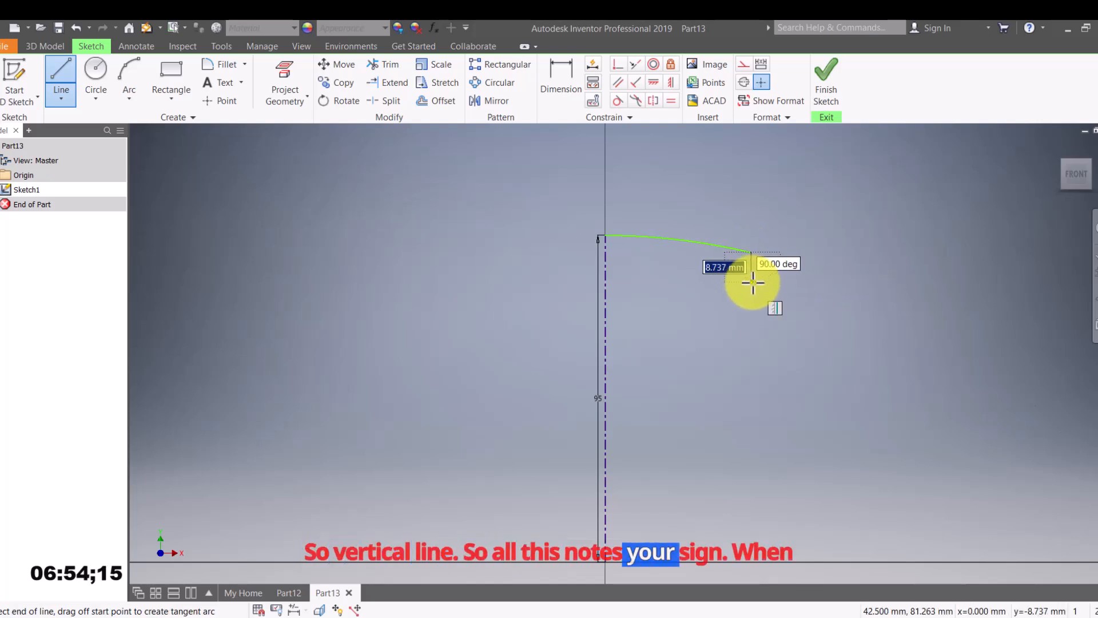
pyautogui.write('7.')
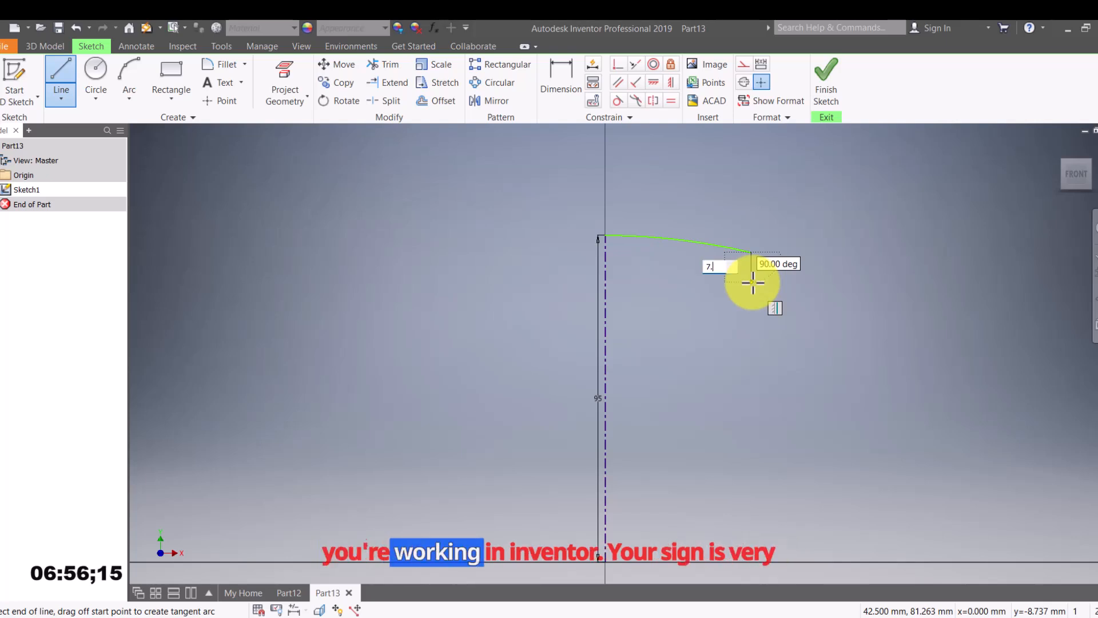
pyautogui.write('5')
pyautogui.press('Return')
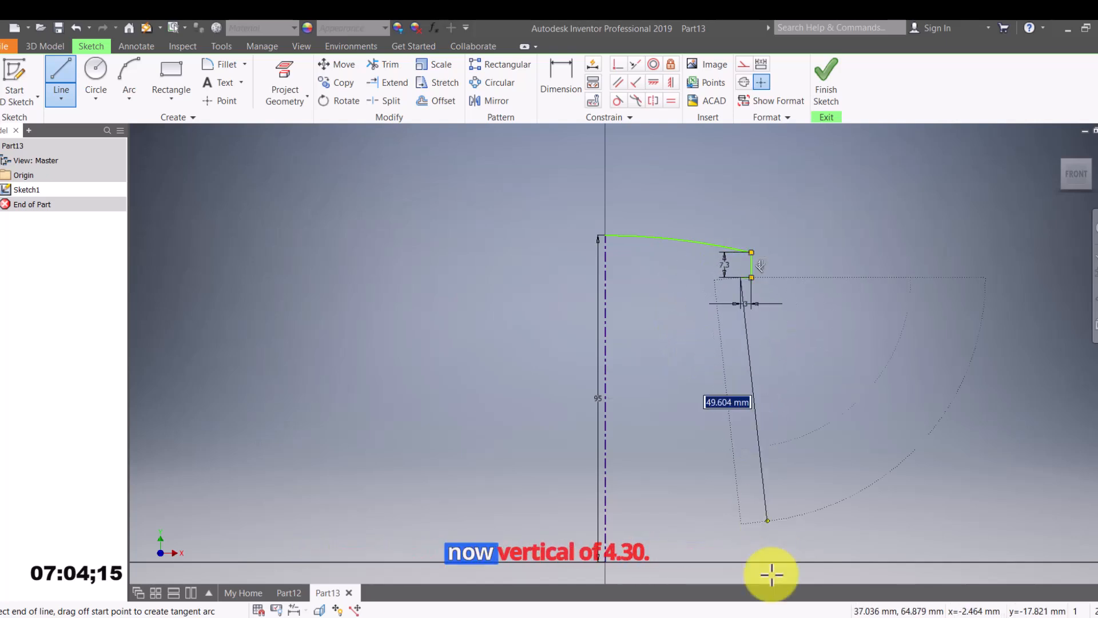
# Recheck piston section.jpg, and complete the first ring groove with lines 4.3 mm down and 3 mm back outward.
pyautogui.click(752, 617)
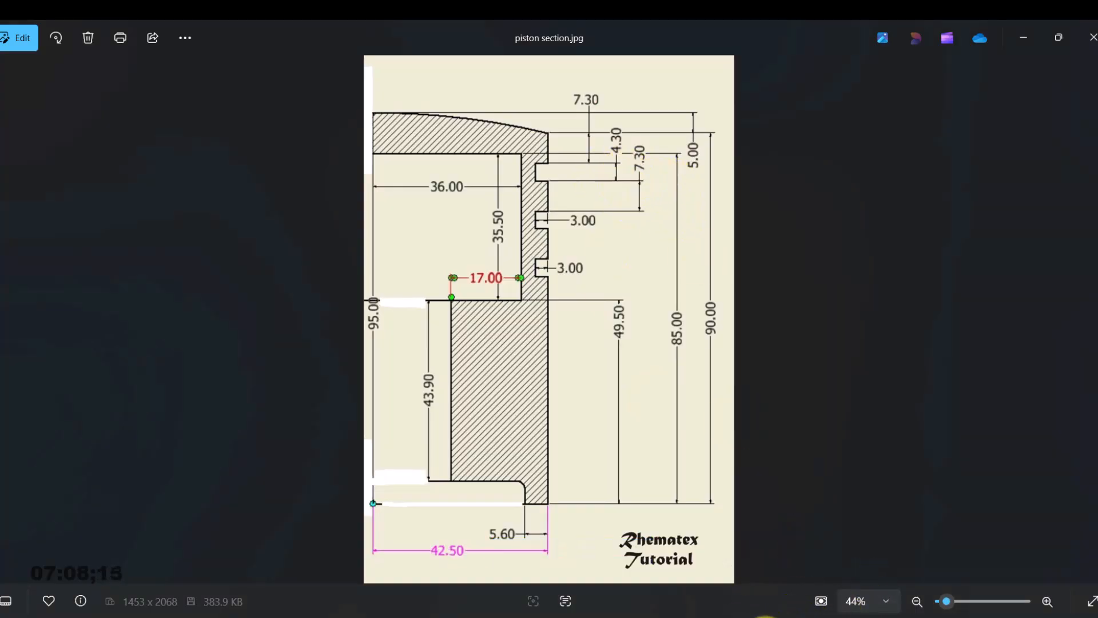
pyautogui.click(755, 615)
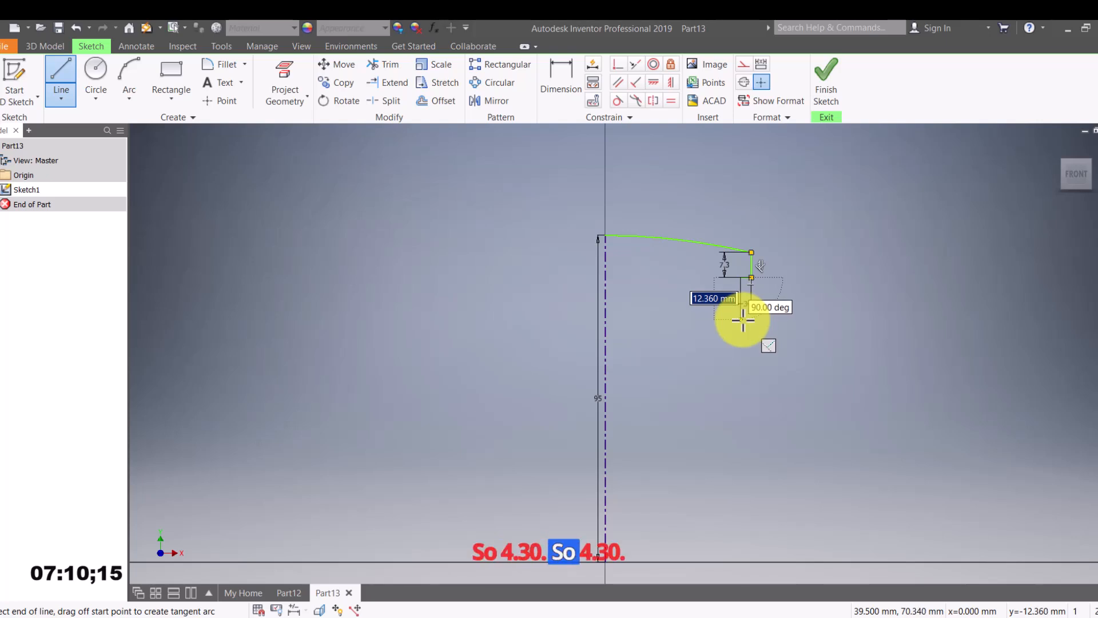
pyautogui.write('4.3')
pyautogui.press('Return')
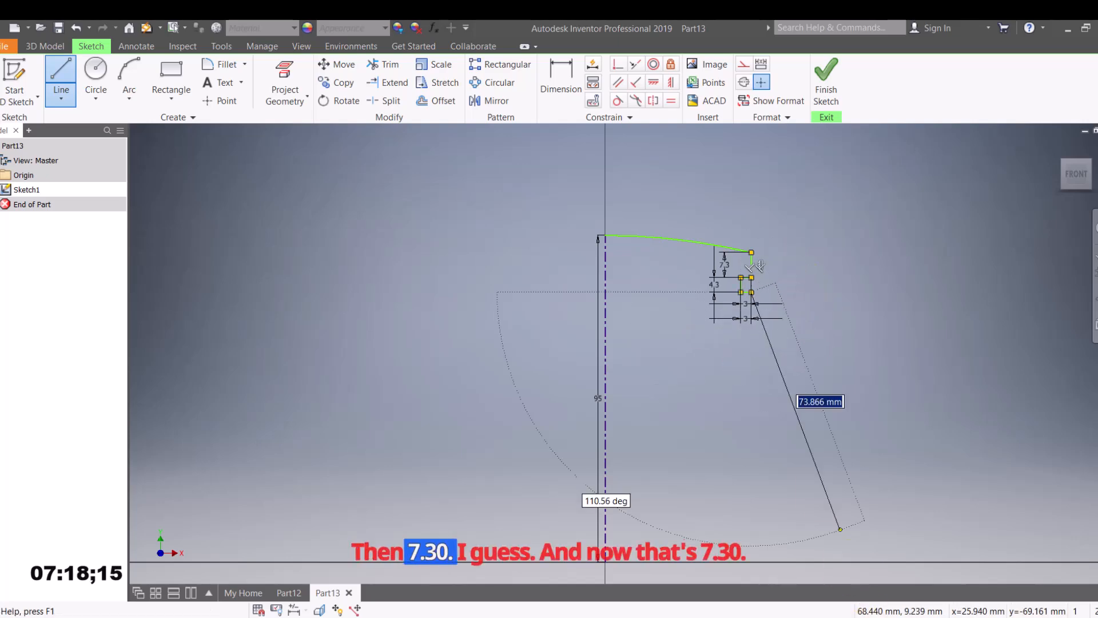
# Consult piston section.jpg again, and draw a 7.3 mm vertical line down from the first groove's outer lower corner.
pyautogui.hotkey('alt', 'Tab')
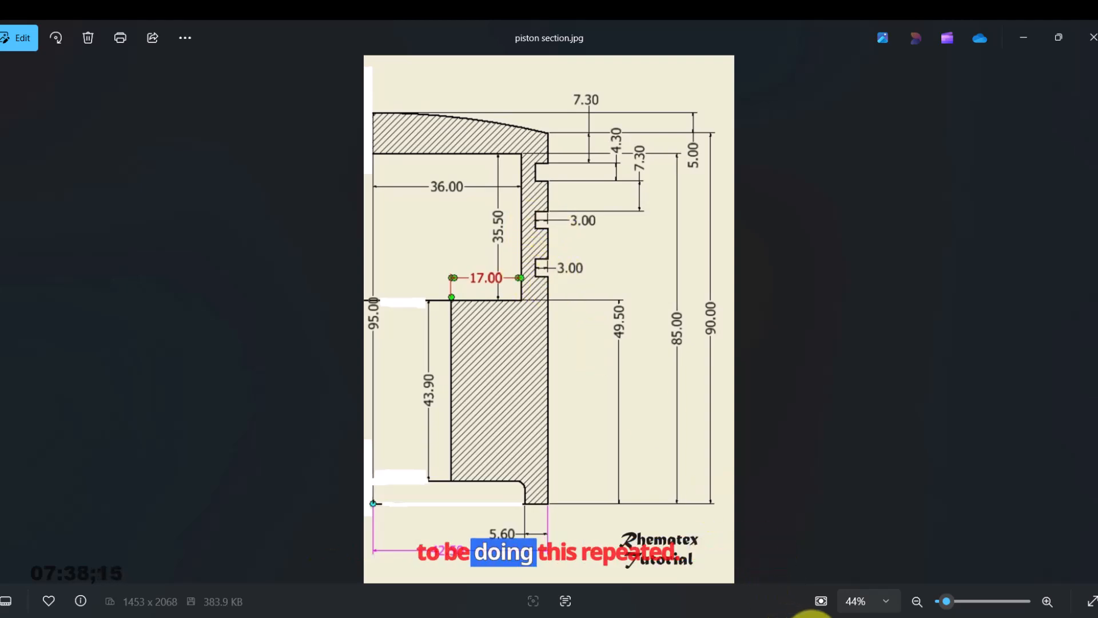
pyautogui.click(762, 617)
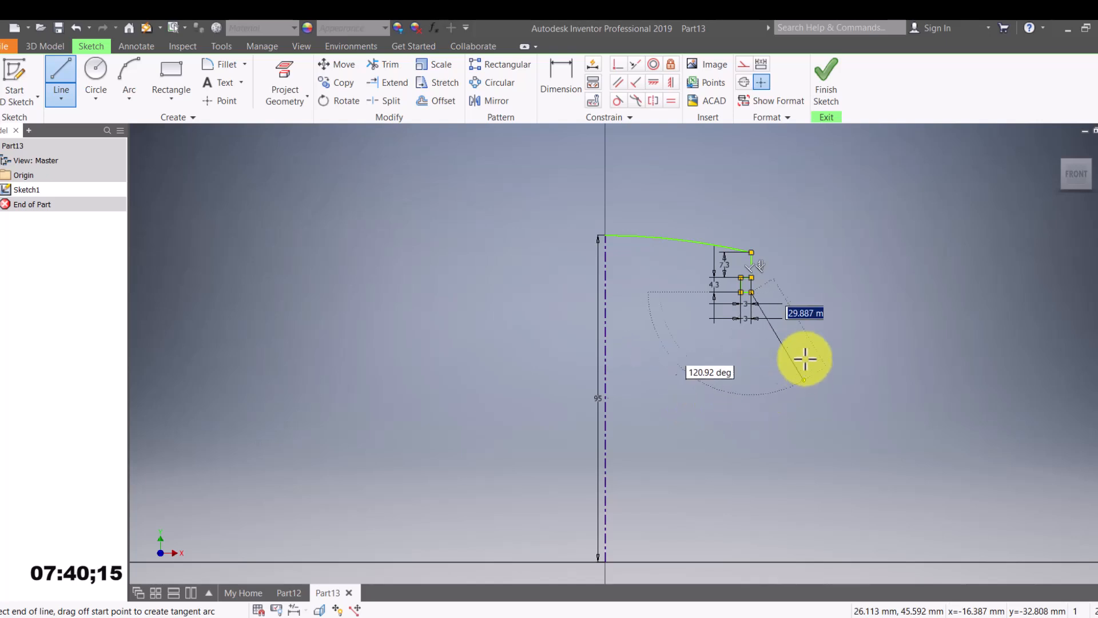
pyautogui.scroll(-3, 807, 350)
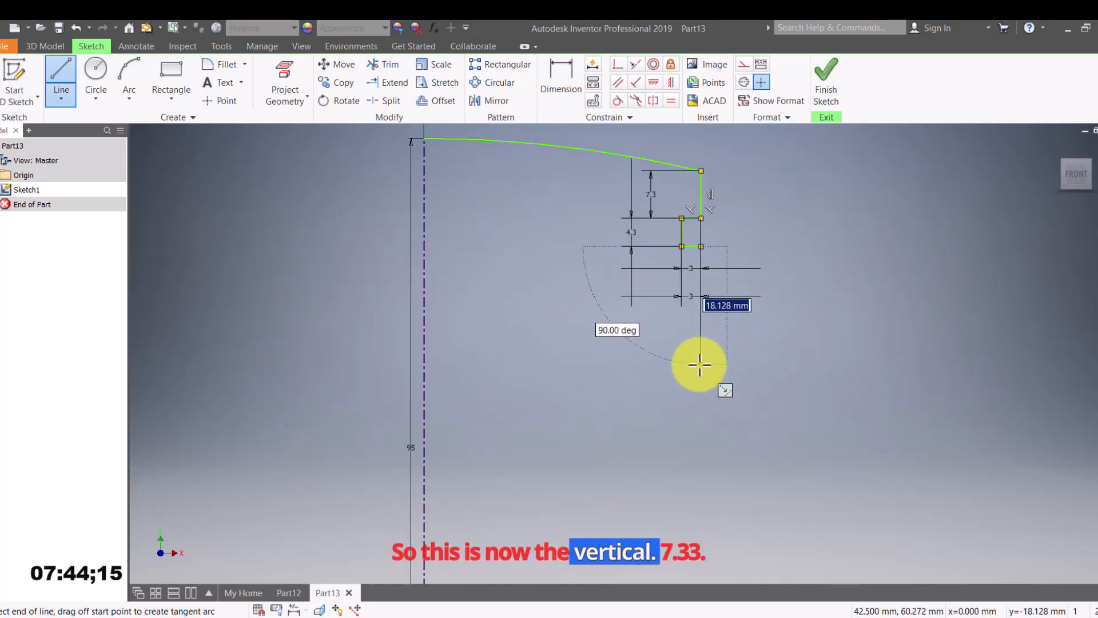
pyautogui.write('7.33')
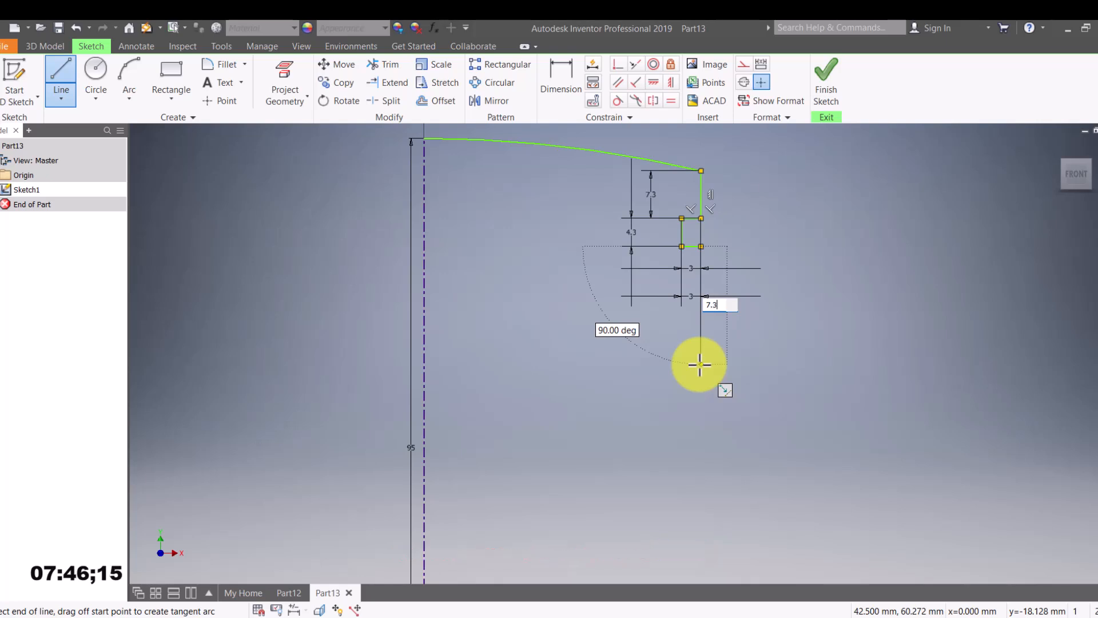
pyautogui.press('Return')
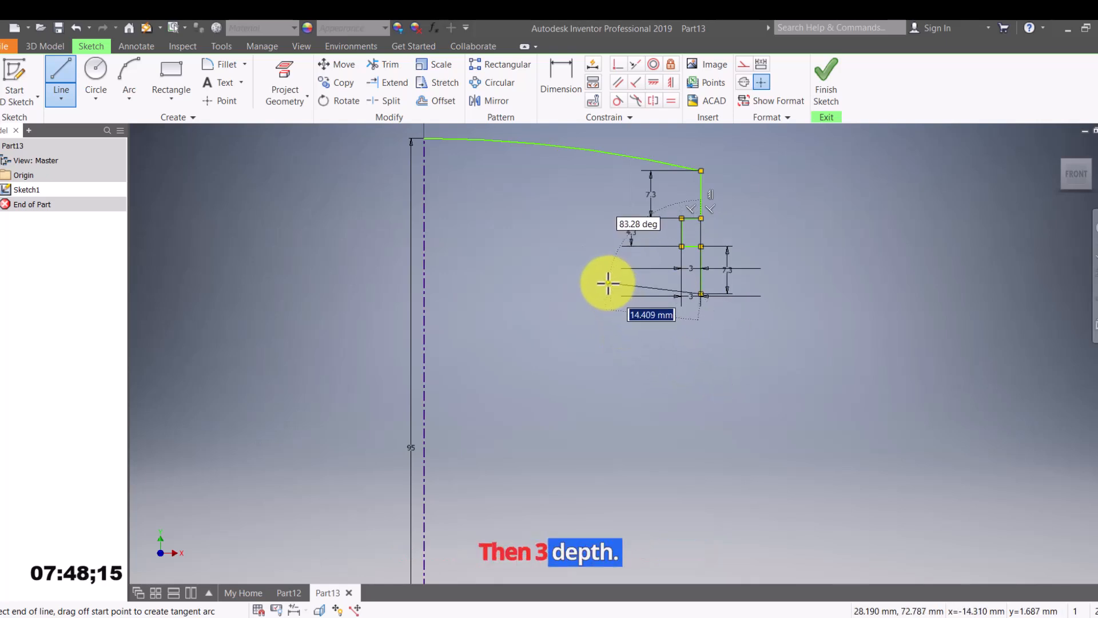
# Draw the second ring groove 3 mm deep and 4.3 mm high, and end the profile with a 7.3 mm vertical line below it.
pyautogui.write('3')
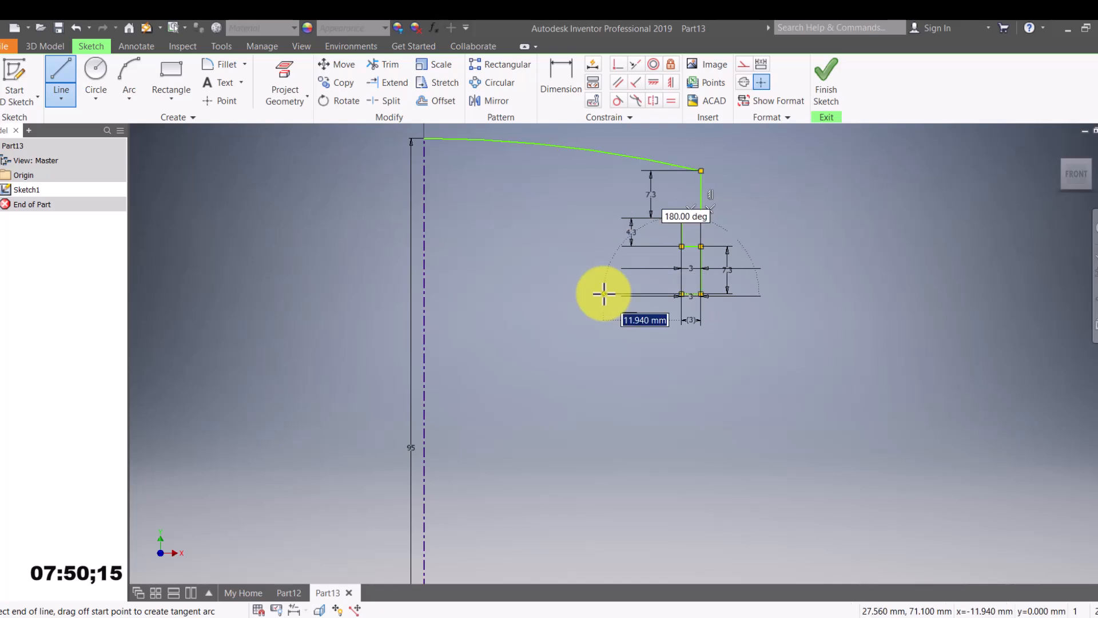
pyautogui.press('Return')
pyautogui.write('4')
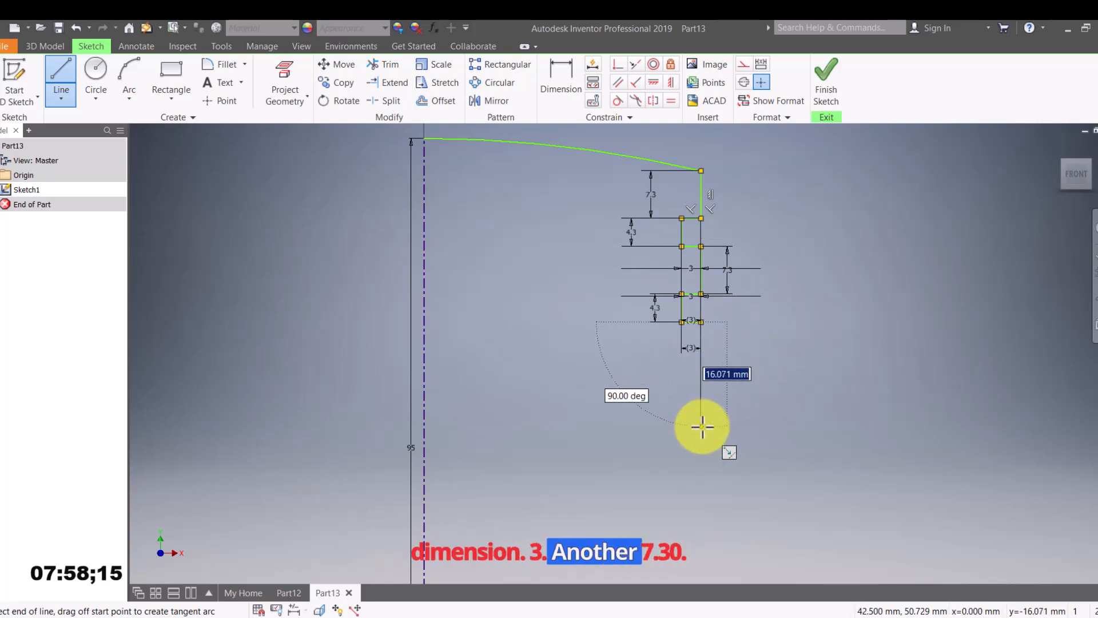
pyautogui.write('7')
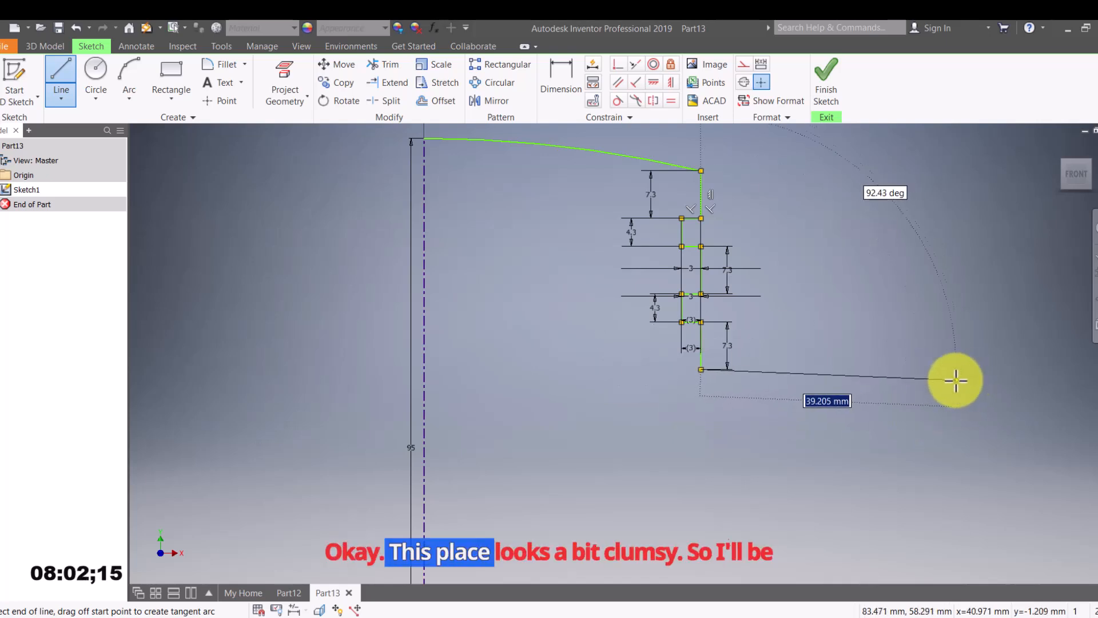
pyautogui.press('Escape')
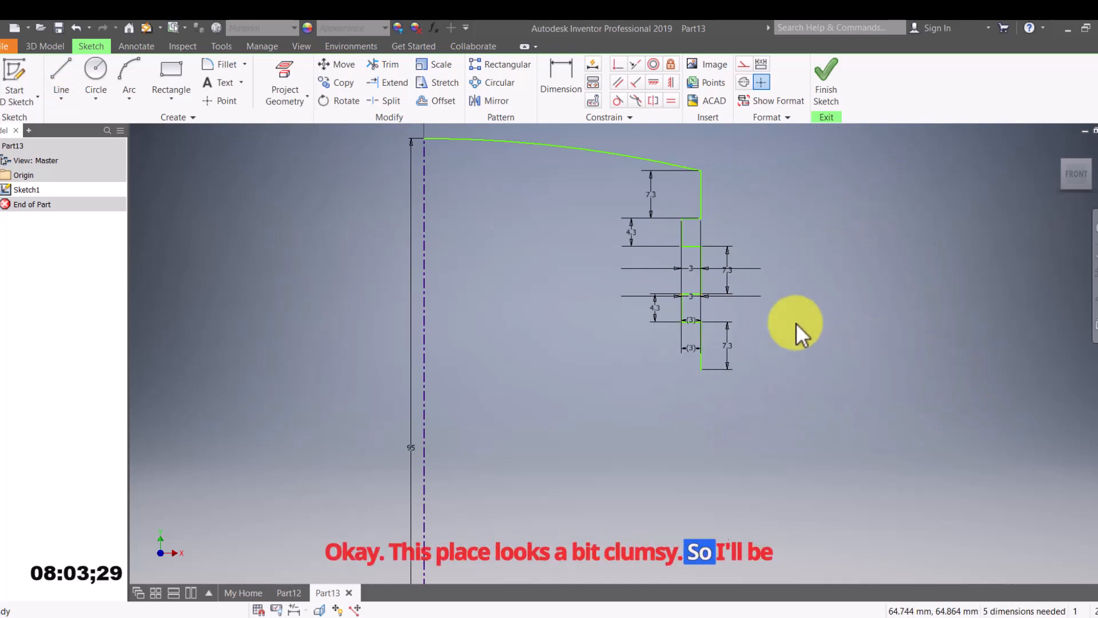
# Delete the dimensions around the first two ring grooves, keeping only the 95 mm height dimension in the sketch.
pyautogui.click(727, 341)
pyautogui.press('Delete')
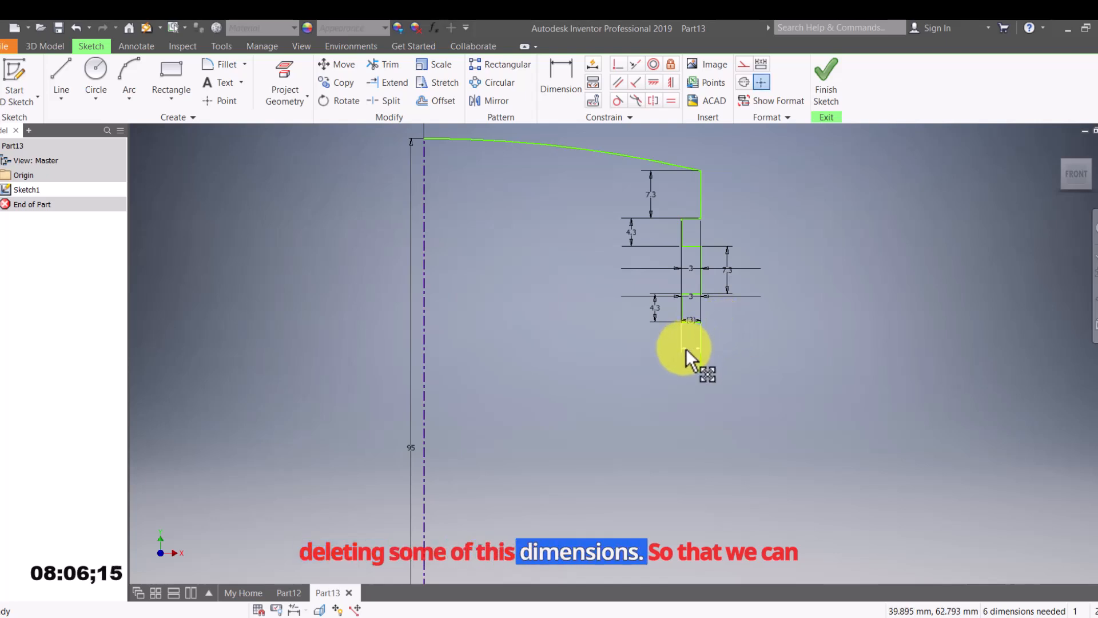
pyautogui.click(657, 311)
pyautogui.press('Delete')
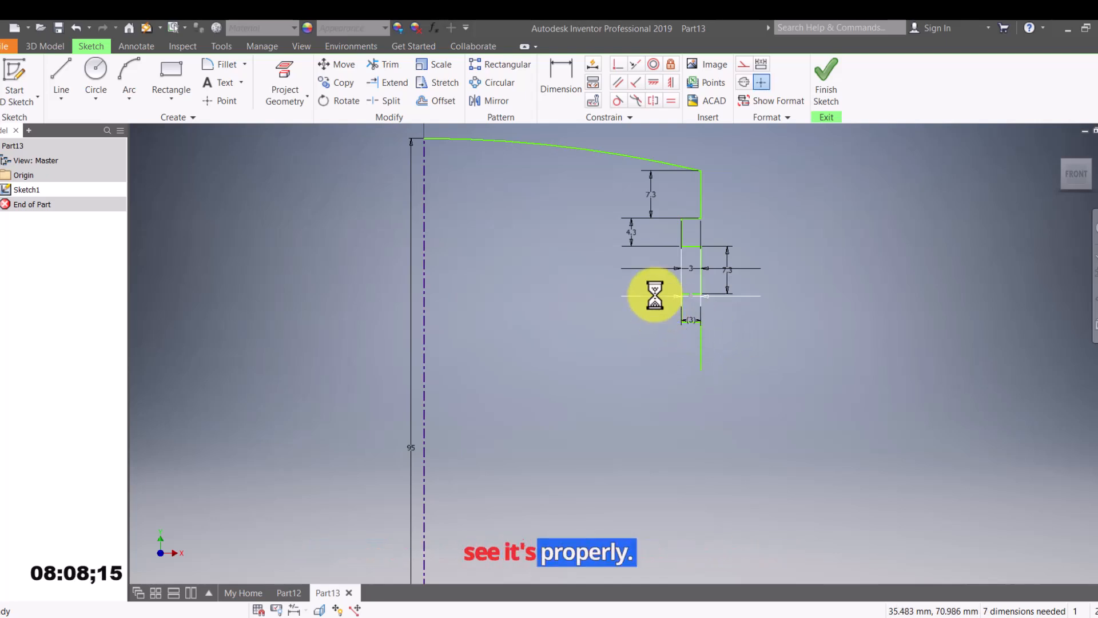
pyautogui.click(658, 296)
pyautogui.press('Delete')
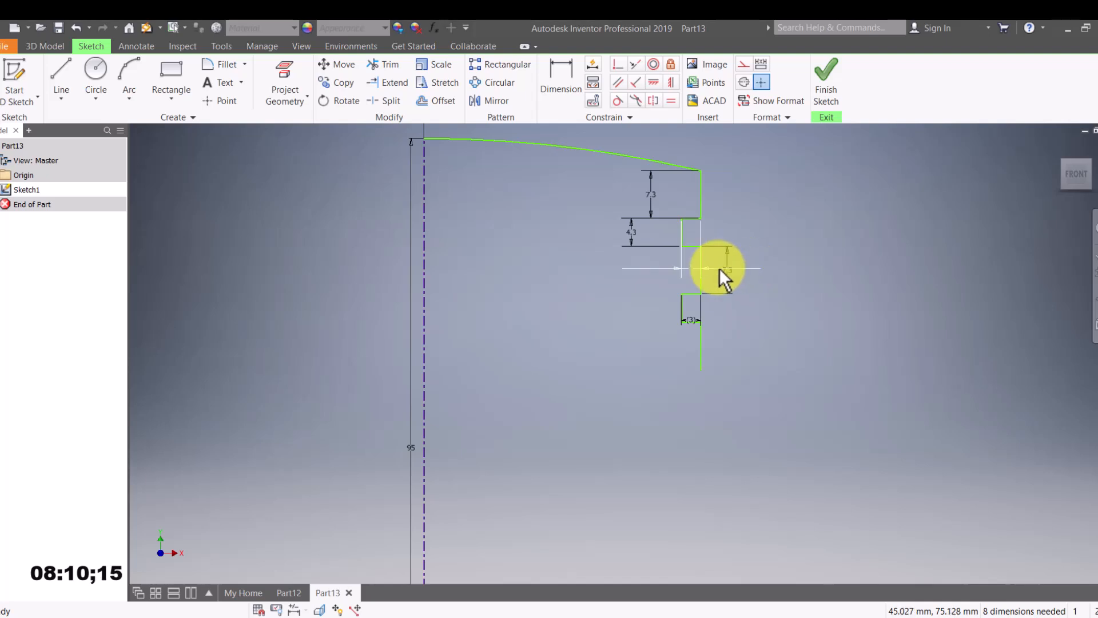
pyautogui.press('Delete')
pyautogui.click(728, 264)
pyautogui.press('Delete')
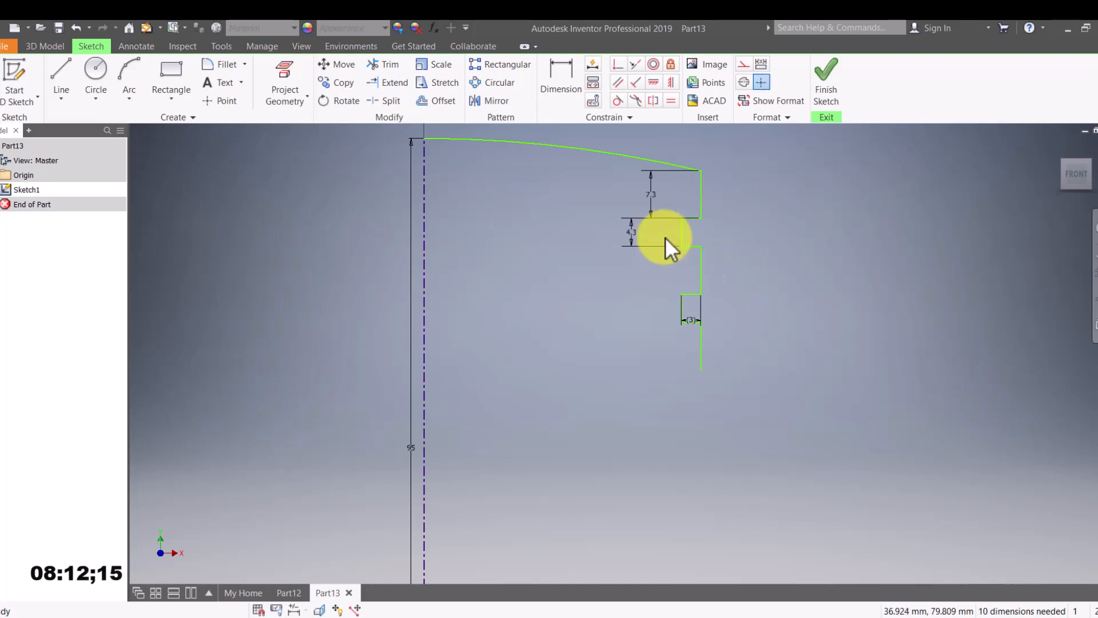
pyautogui.click(633, 246)
pyautogui.press('Delete')
pyautogui.click(651, 197)
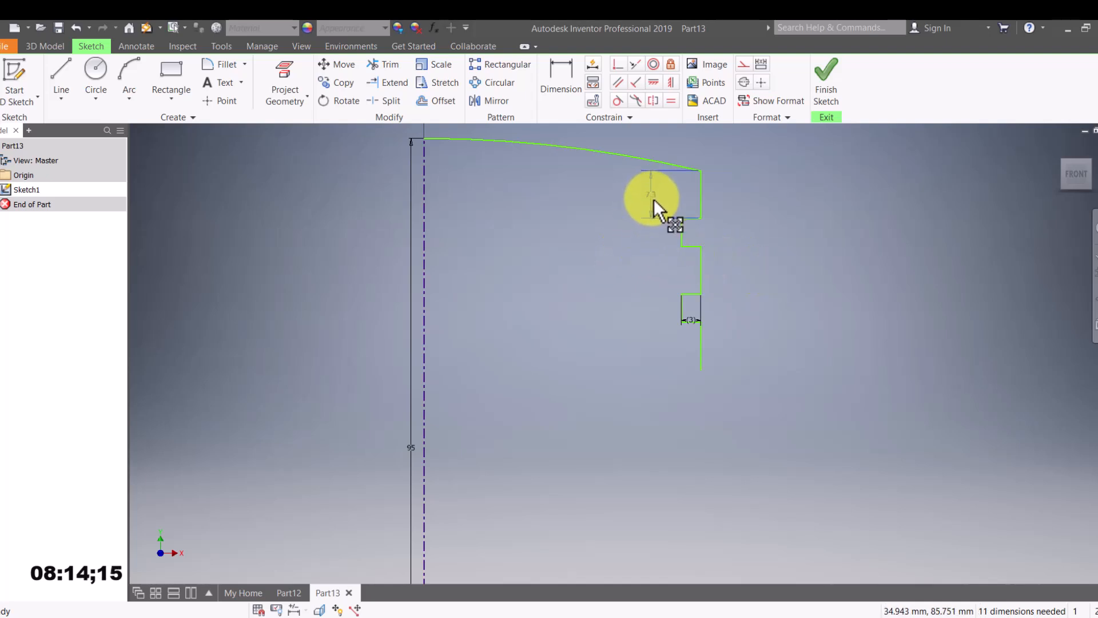
pyautogui.press('Delete')
pyautogui.click(698, 320)
pyautogui.press('Delete')
pyautogui.press('Delete')
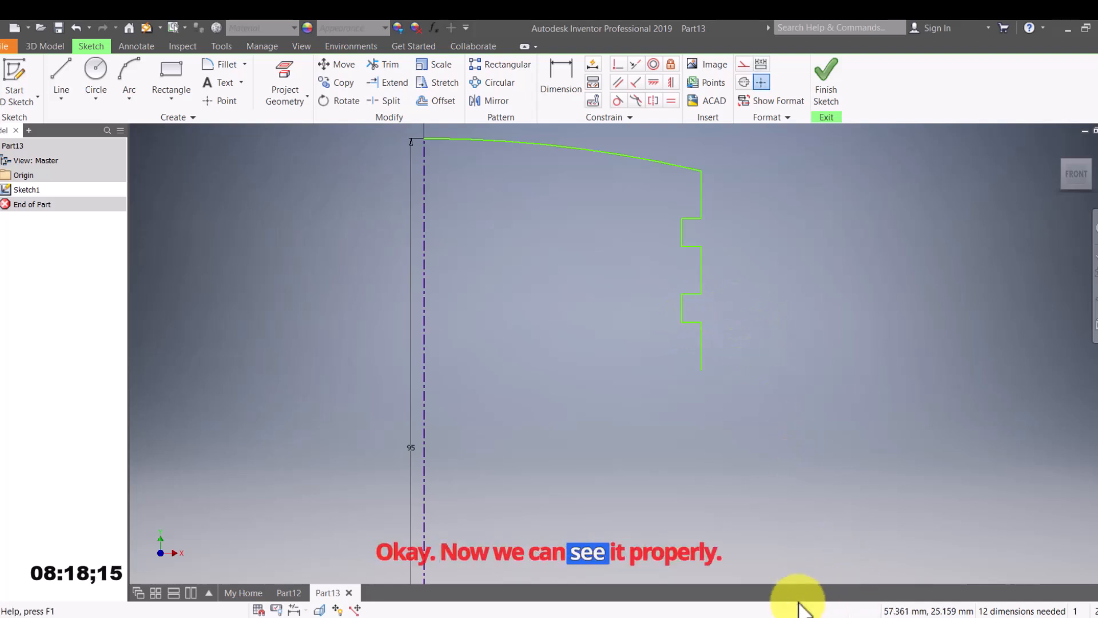
# Check piston section.jpg, and draw the third ring groove 3 mm deep and 4.3 mm high from the profile's lower end.
pyautogui.moveTo(758, 616)
pyautogui.click(774, 562)
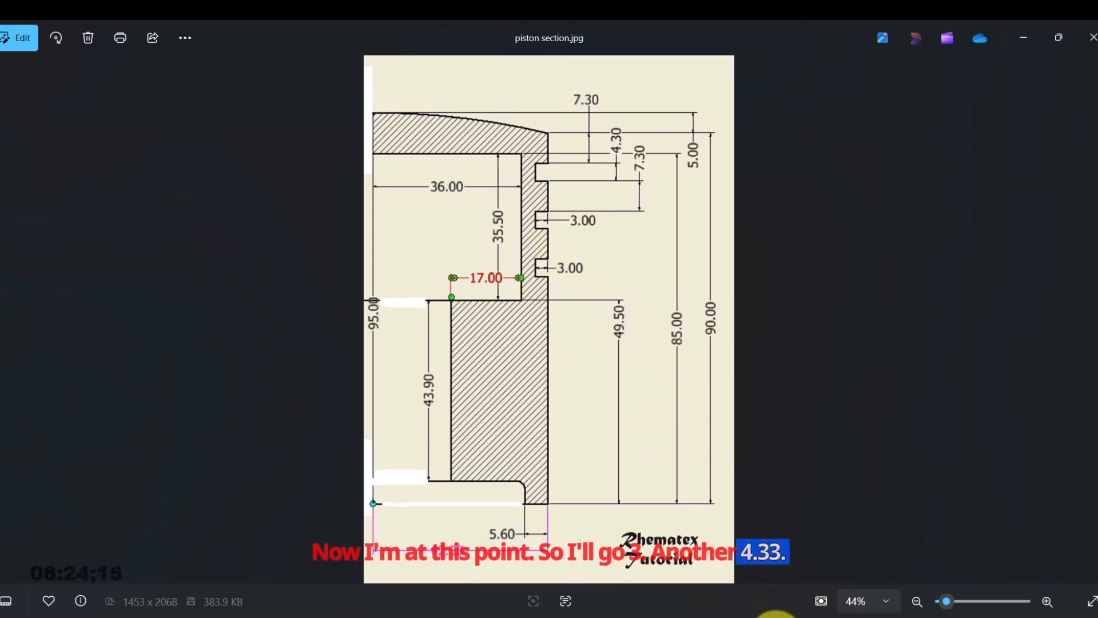
pyautogui.click(795, 615)
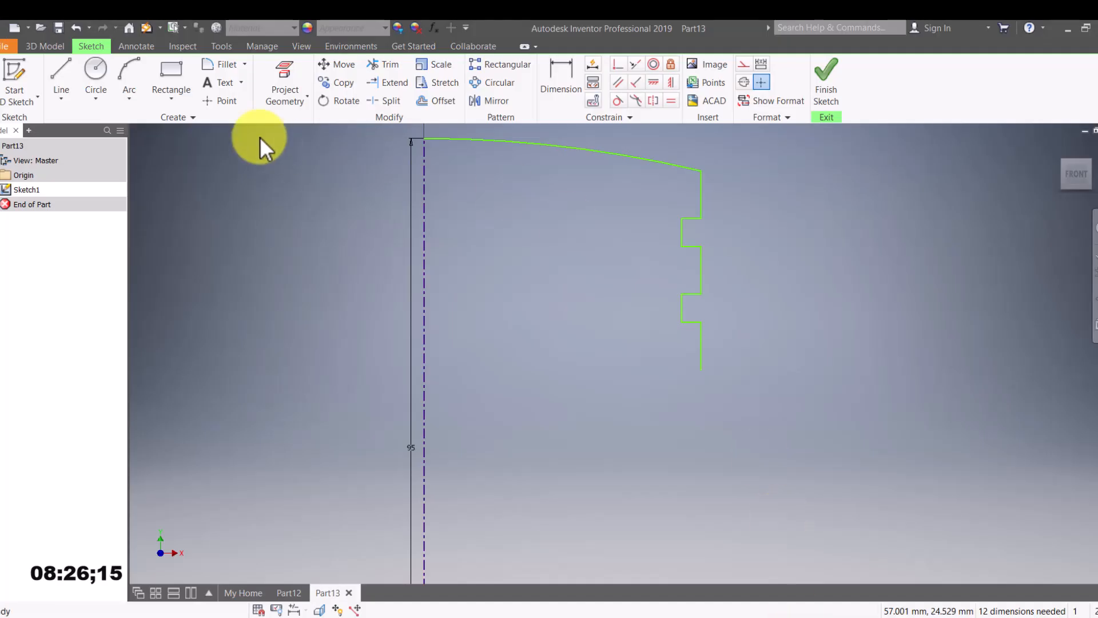
pyautogui.click(59, 77)
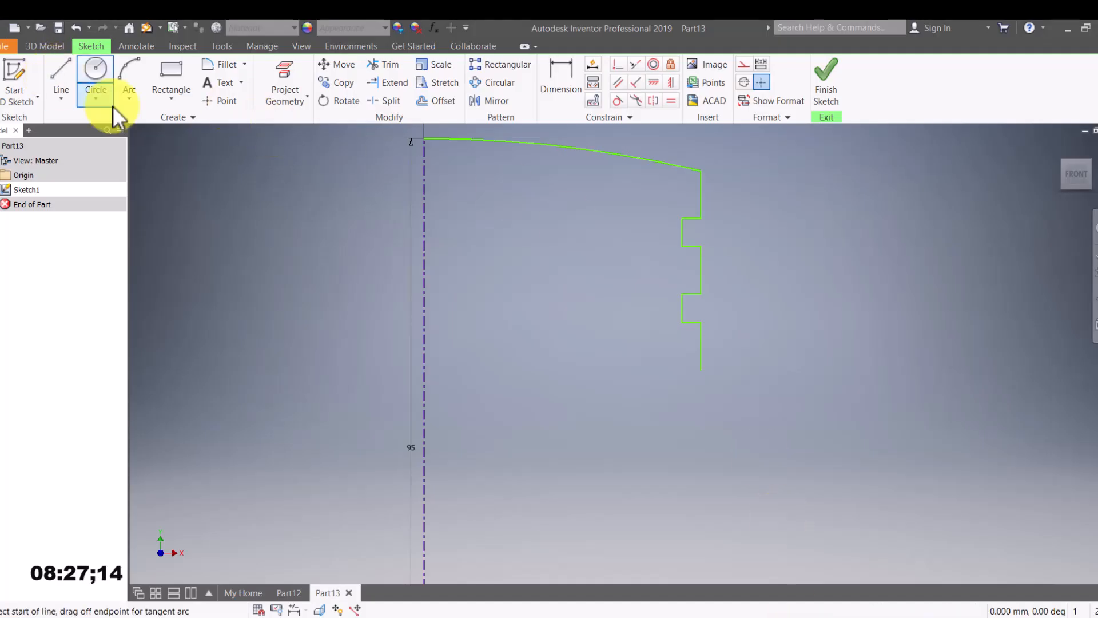
pyautogui.click(701, 371)
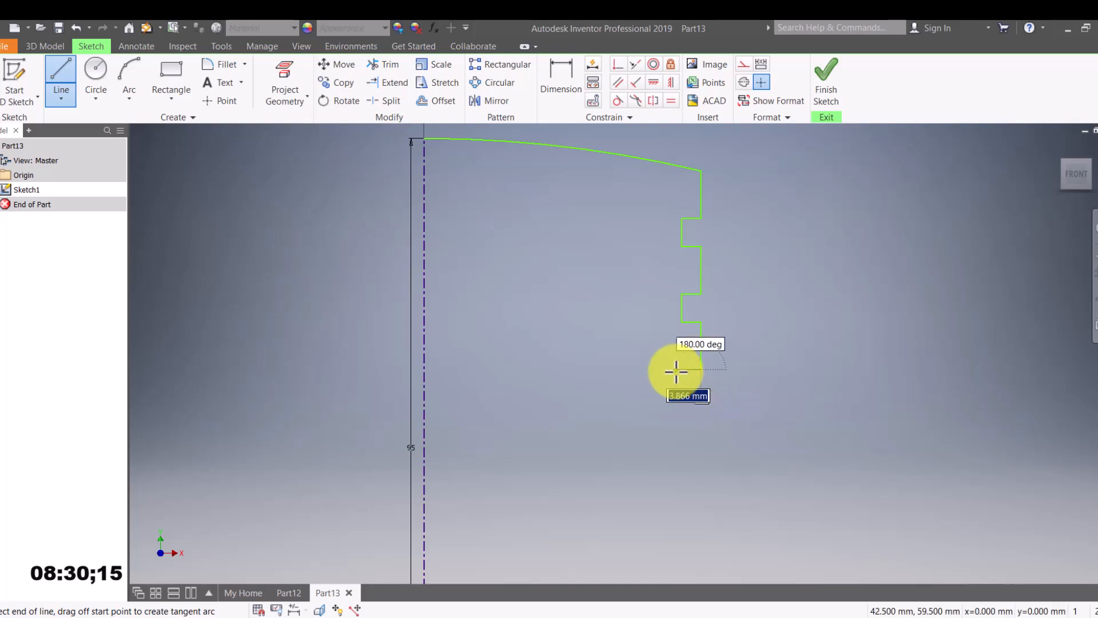
pyautogui.click(681, 370)
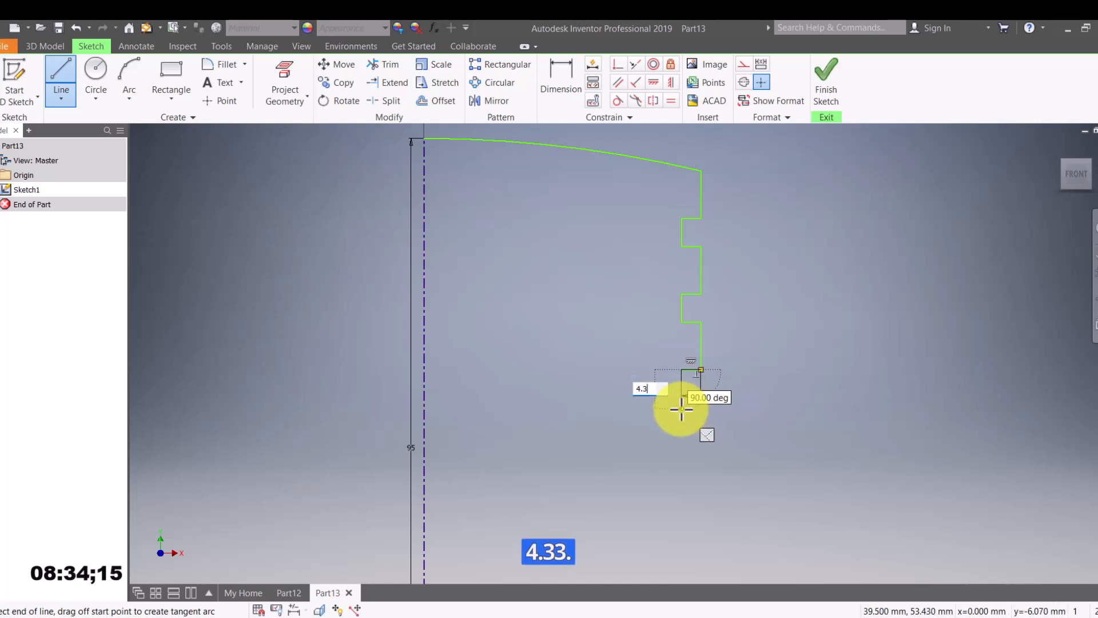
pyautogui.press('Return')
pyautogui.write('3')
pyautogui.press('Return')
pyautogui.press('Escape')
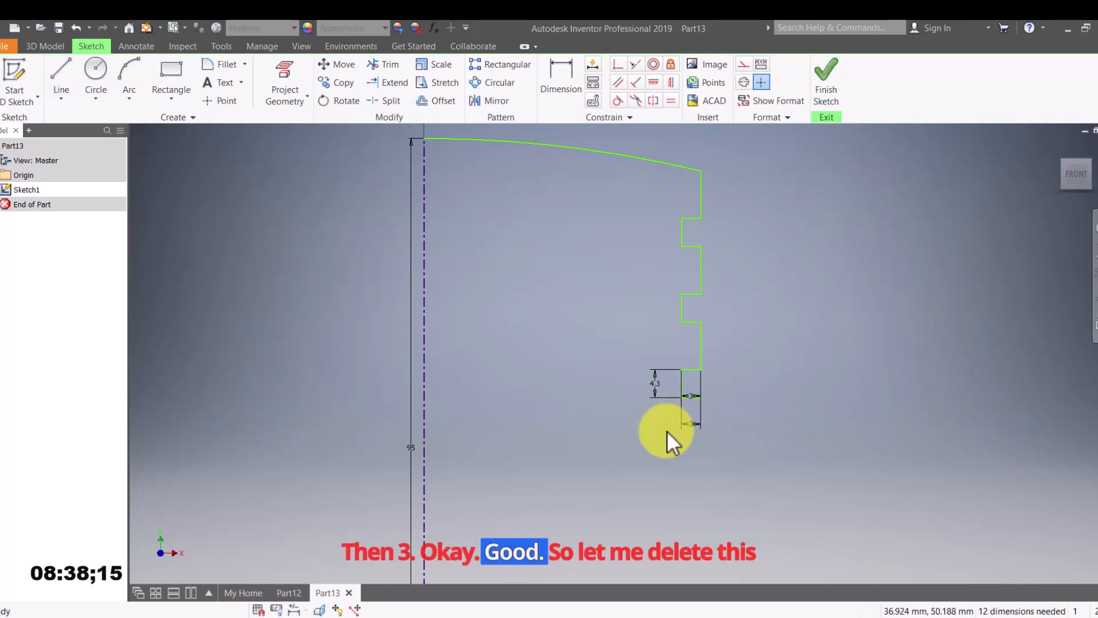
# Delete the depth and height dimensions around the third ring groove.
pyautogui.click(691, 426)
pyautogui.press('Delete')
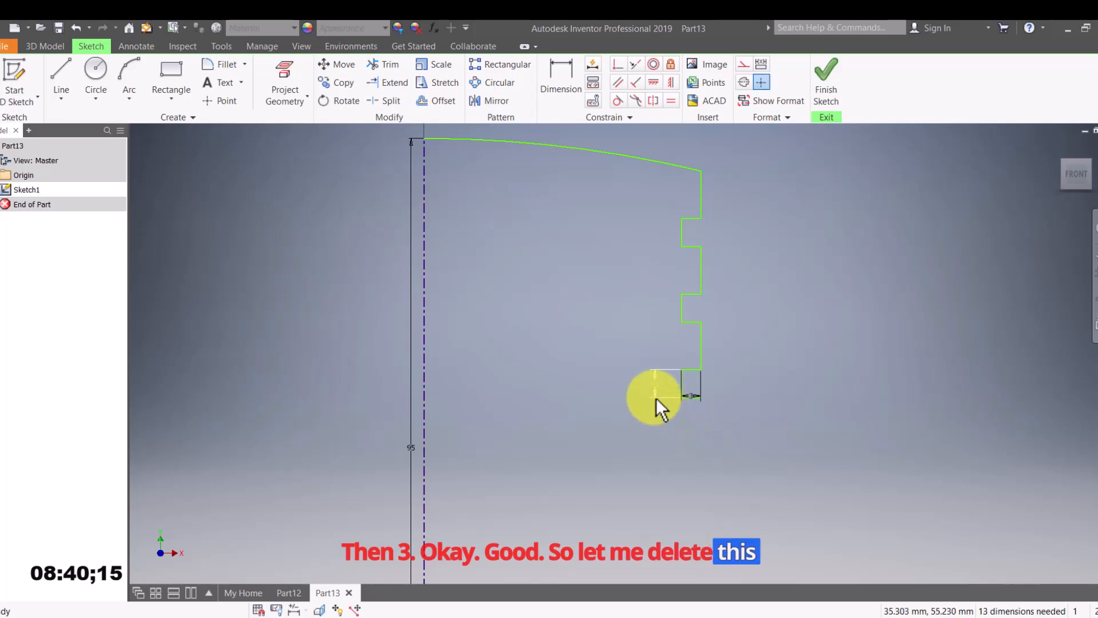
pyautogui.click(656, 393)
pyautogui.press('Delete')
pyautogui.click(702, 382)
pyautogui.press('Delete')
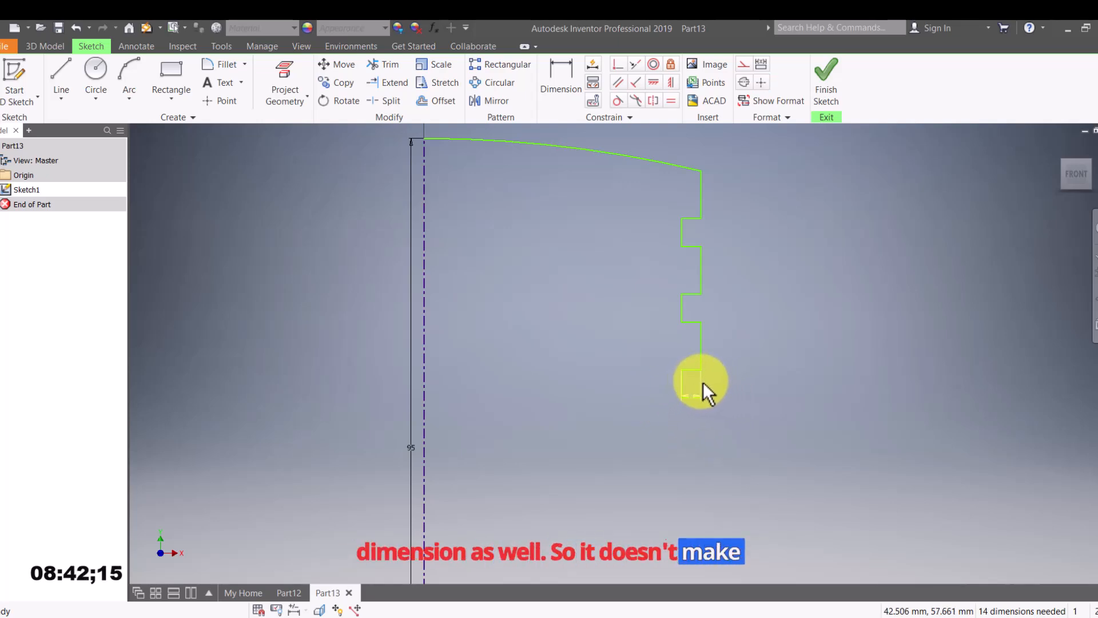
# Consult piston section.jpg for the base, and draw a vertical line about 62 mm long from the third groove's outer lower corner past the base level.
pyautogui.hotkey('alt', 'Tab')
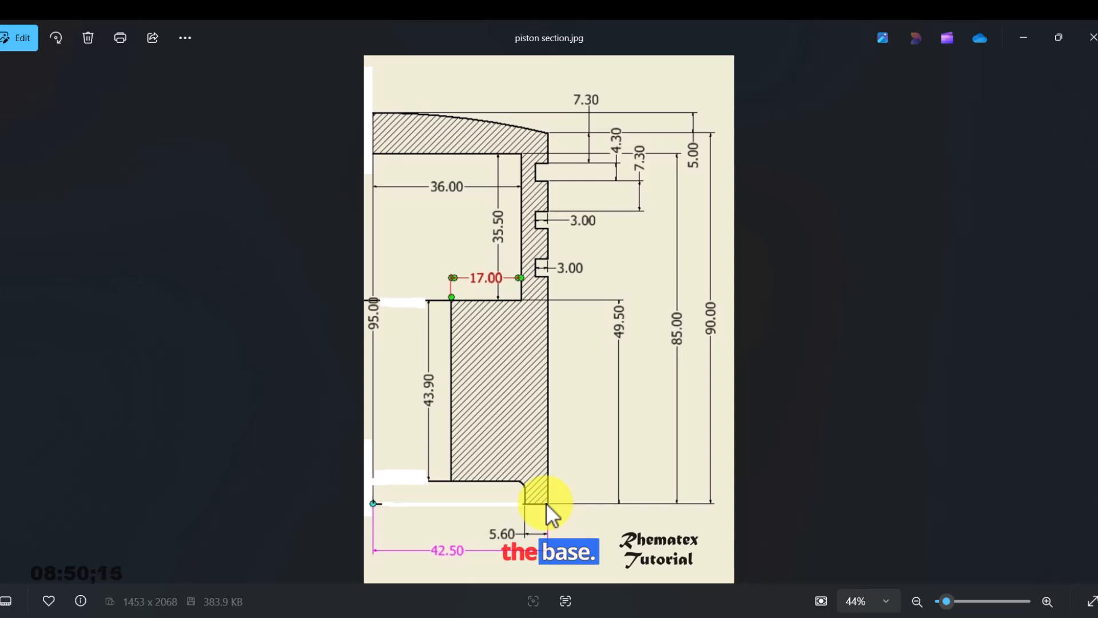
pyautogui.click(761, 617)
pyautogui.click(62, 60)
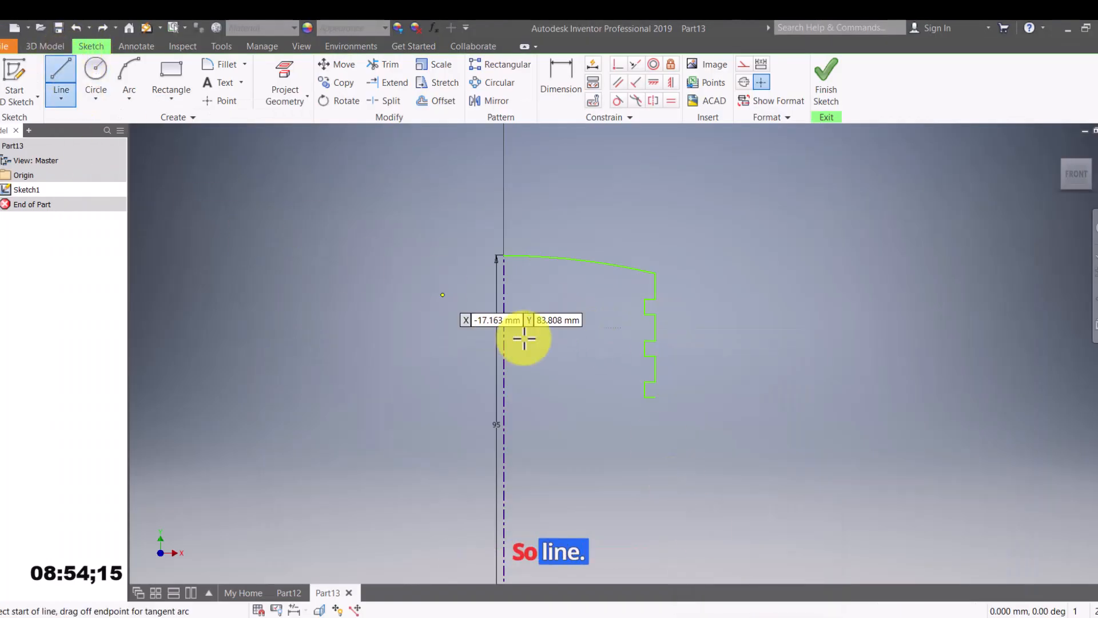
pyautogui.moveTo(612, 405); pyautogui.dragTo(608, 360, button='middle')
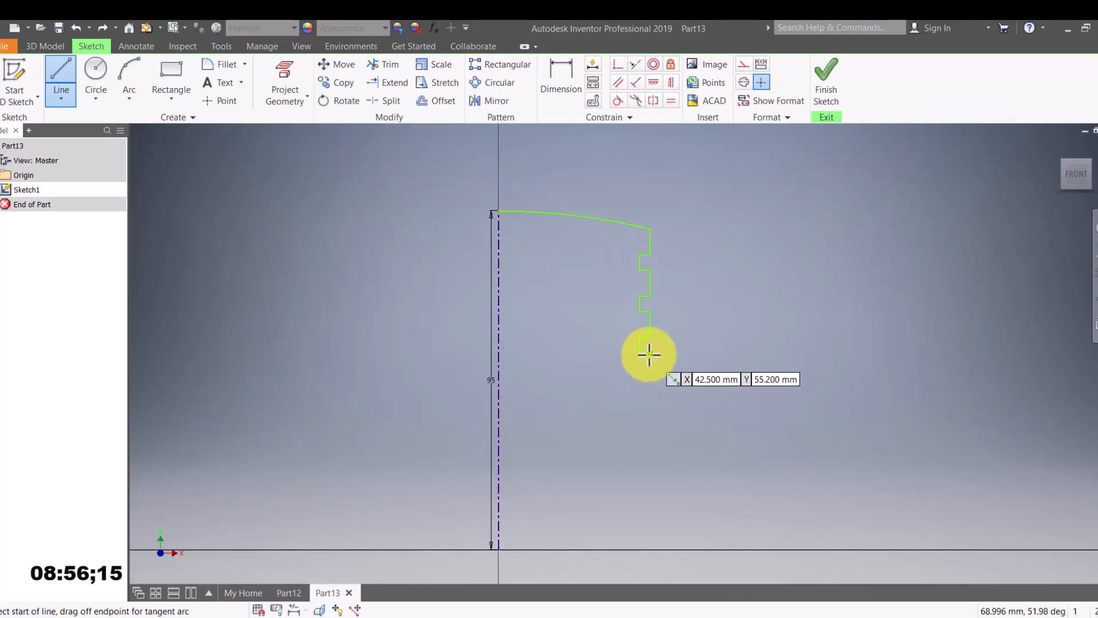
pyautogui.scroll(3, 650, 353)
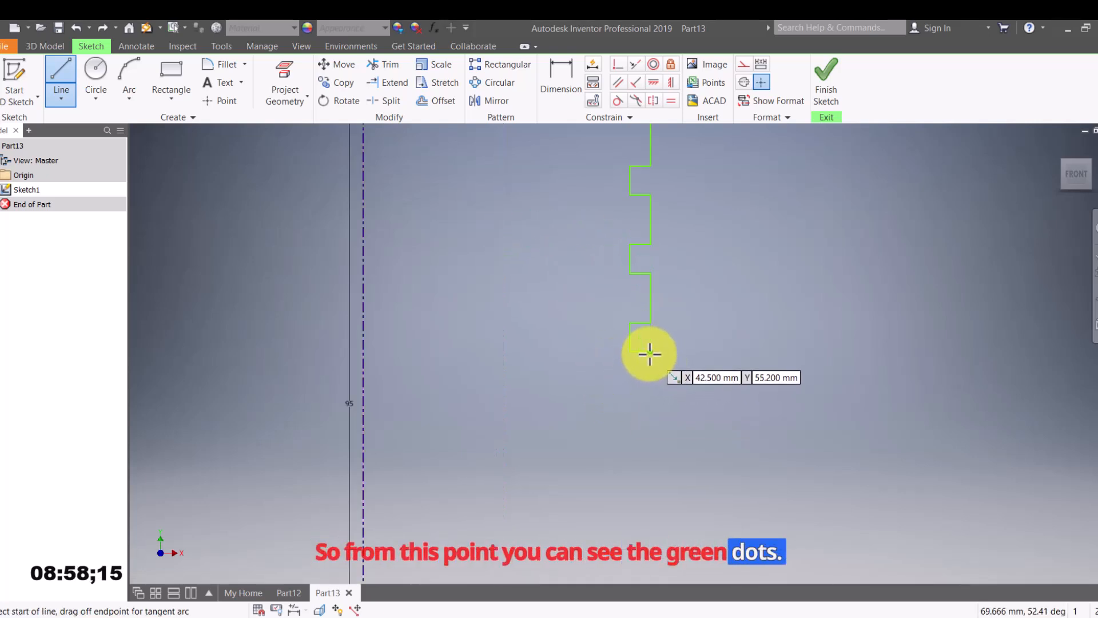
pyautogui.scroll(3, 651, 354)
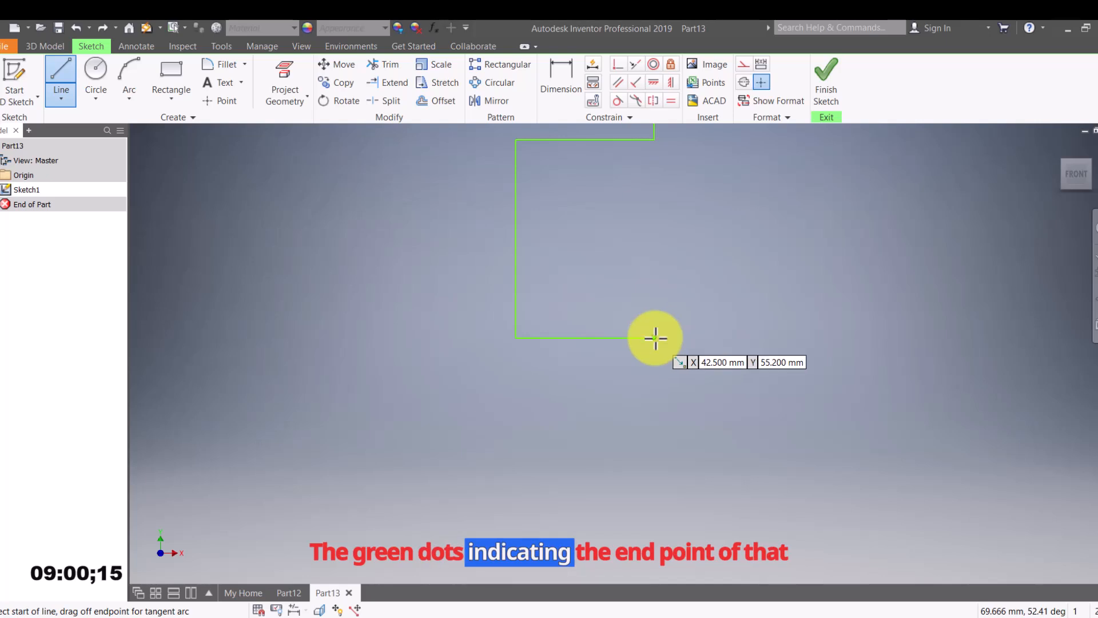
pyautogui.scroll(-5, 654, 338)
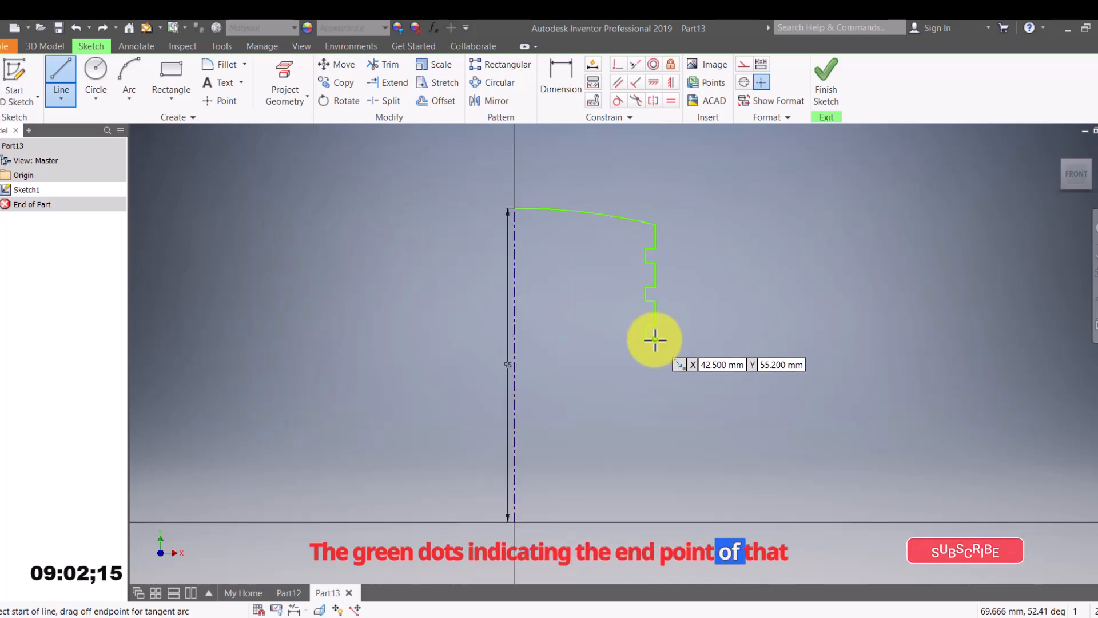
pyautogui.click(655, 339)
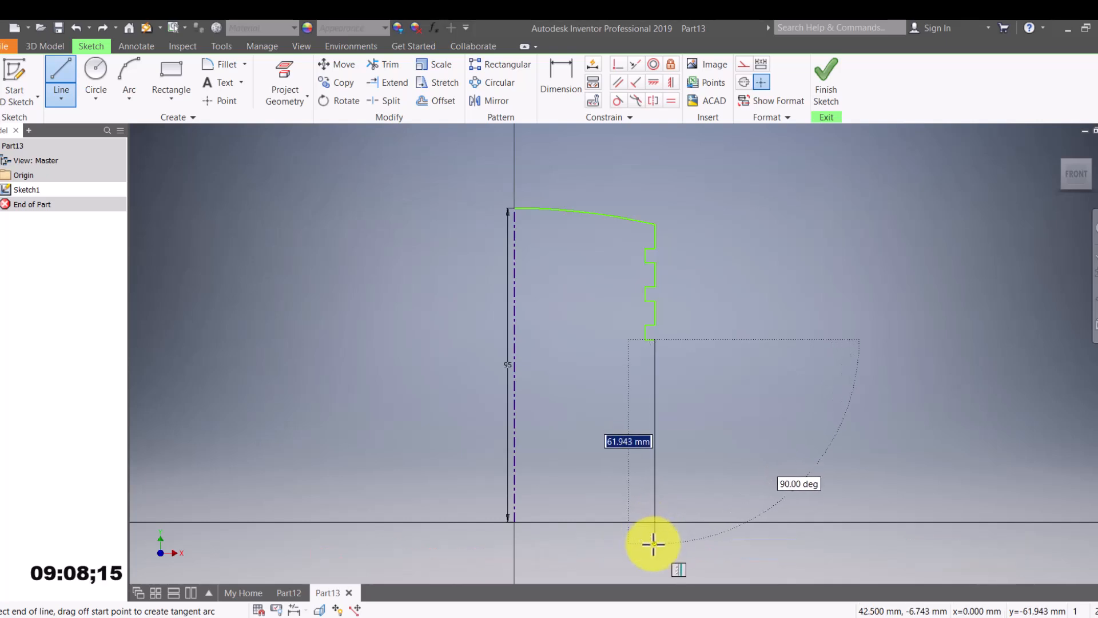
pyautogui.click(654, 542)
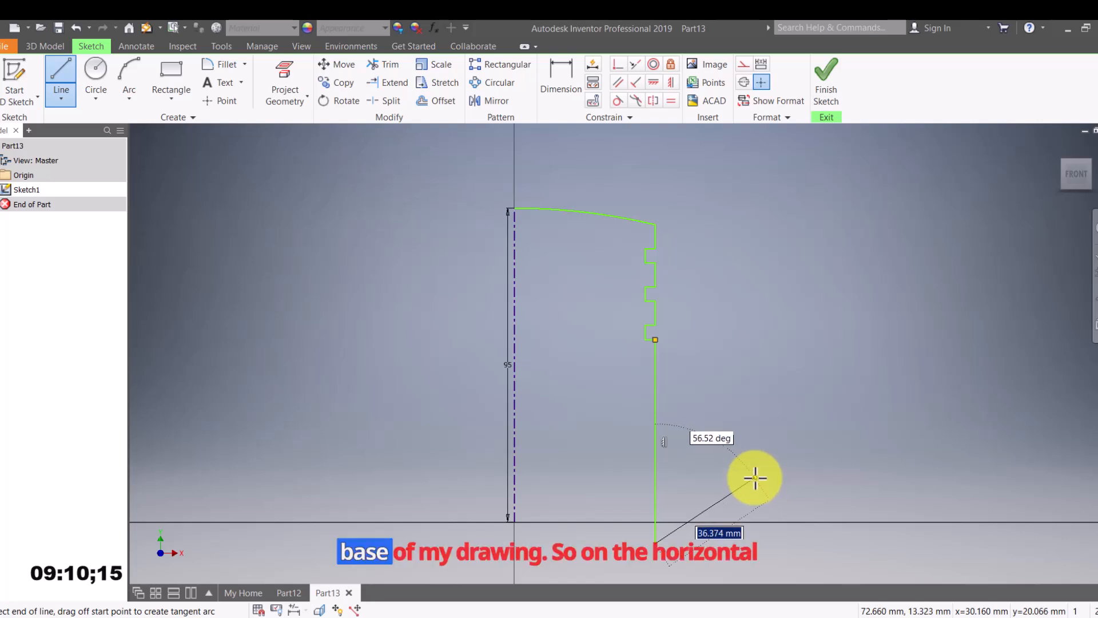
pyautogui.press('Escape')
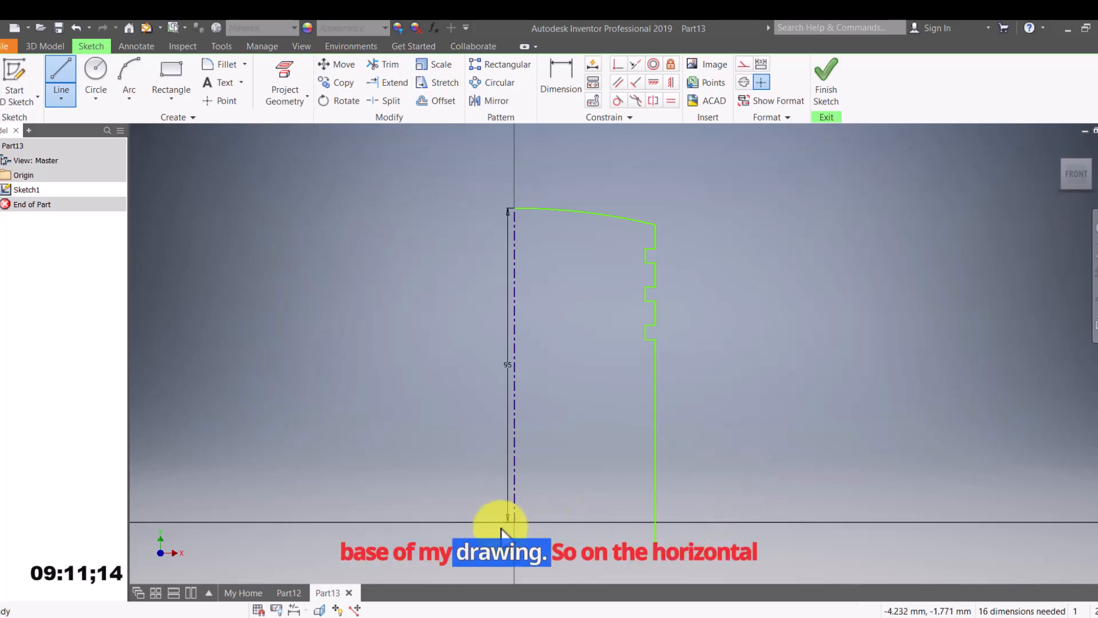
# Draw a horizontal base line from the centreline's lower end past the outer wall, and trim the overhanging ends at their intersection.
pyautogui.click(61, 74)
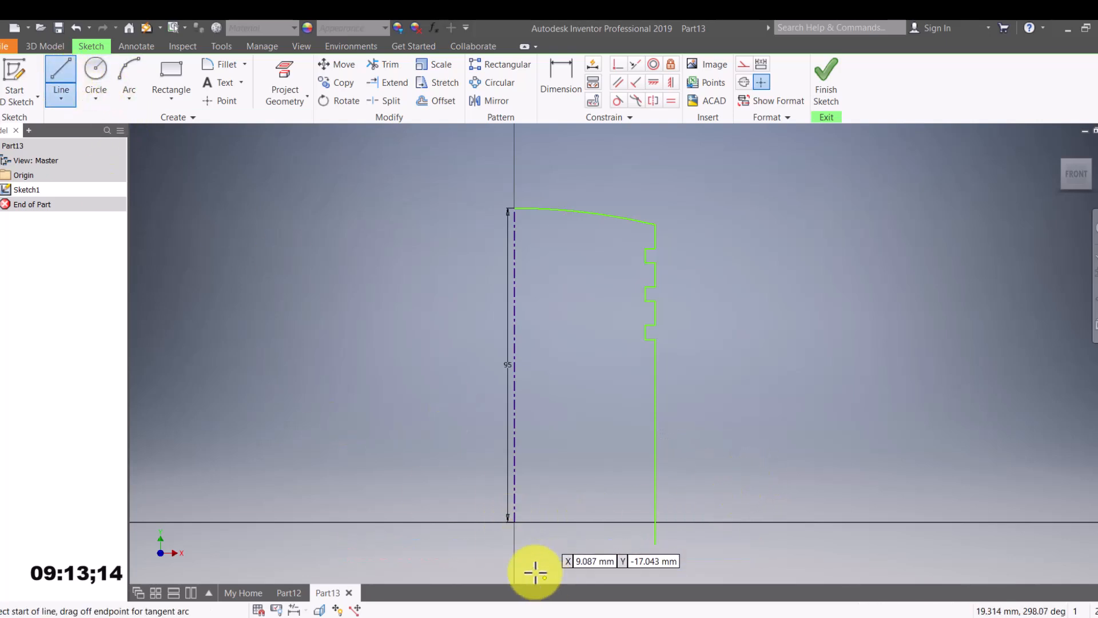
pyautogui.click(514, 522)
pyautogui.click(709, 522)
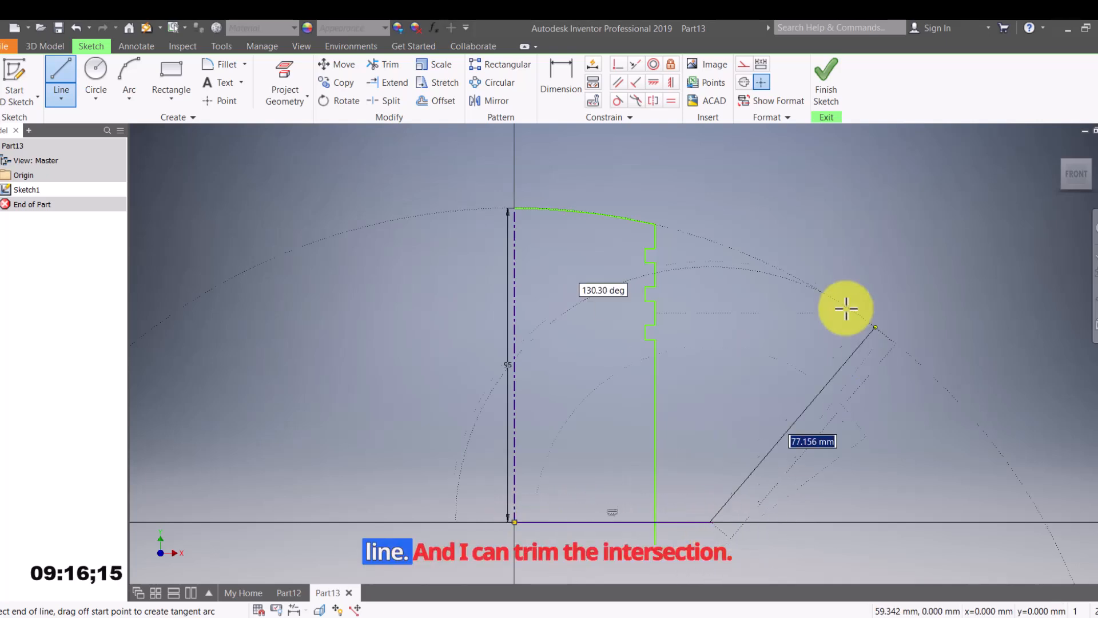
pyautogui.press('Escape')
pyautogui.click(380, 62)
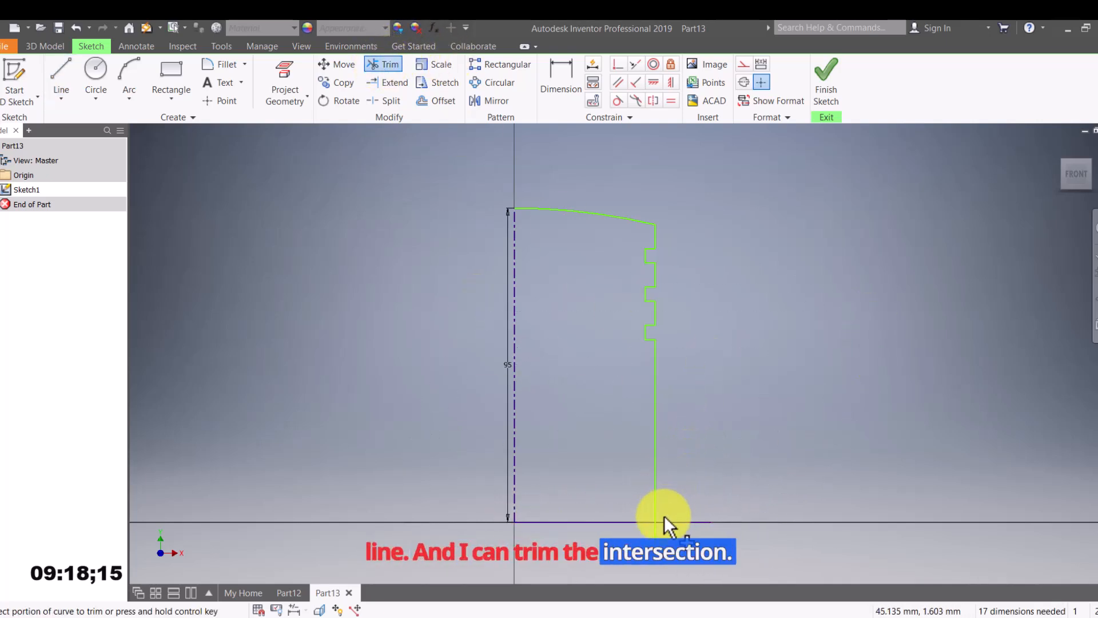
pyautogui.click(681, 520)
pyautogui.press('Escape')
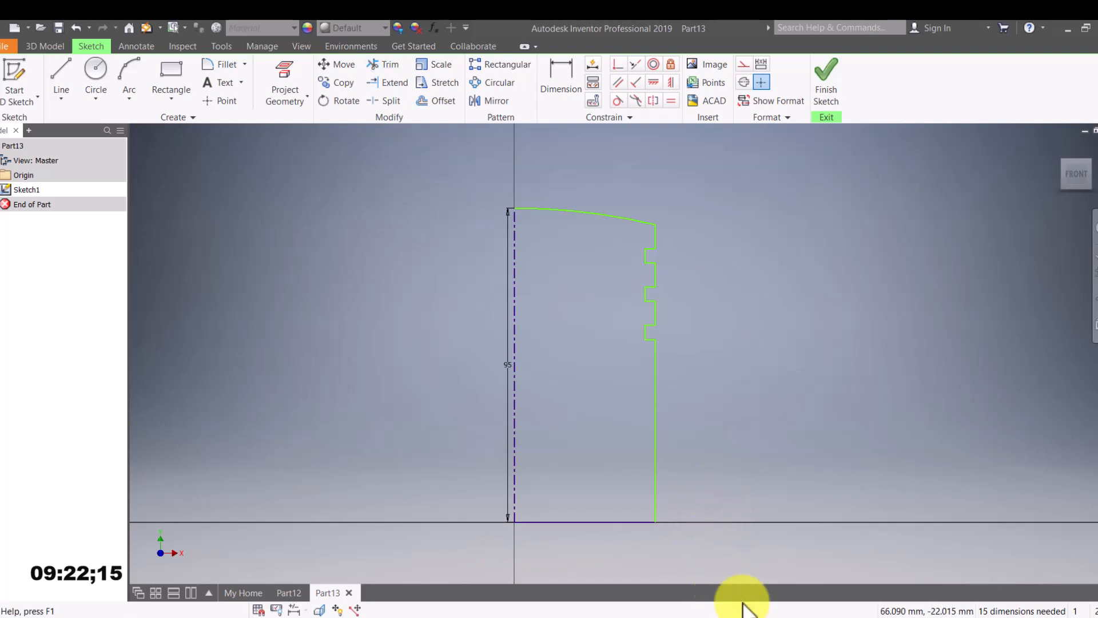
# Check the skirt thickness in piston section.jpg, and draw a 5.6 mm line inward along the base from the outer lower corner.
pyautogui.hotkey('alt', 'Tab')
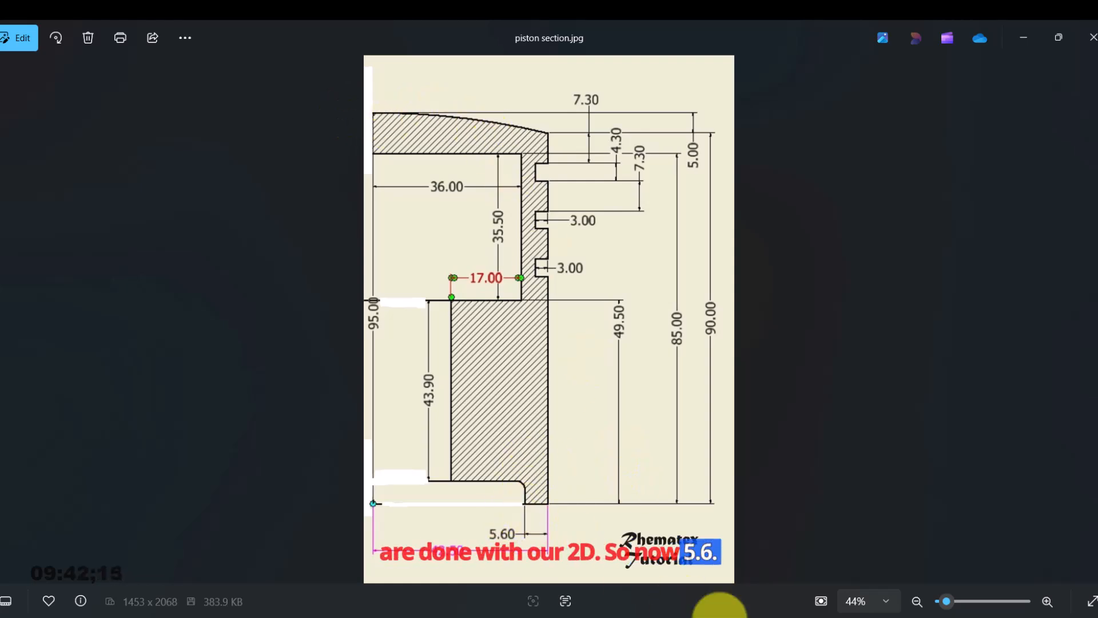
pyautogui.click(755, 607)
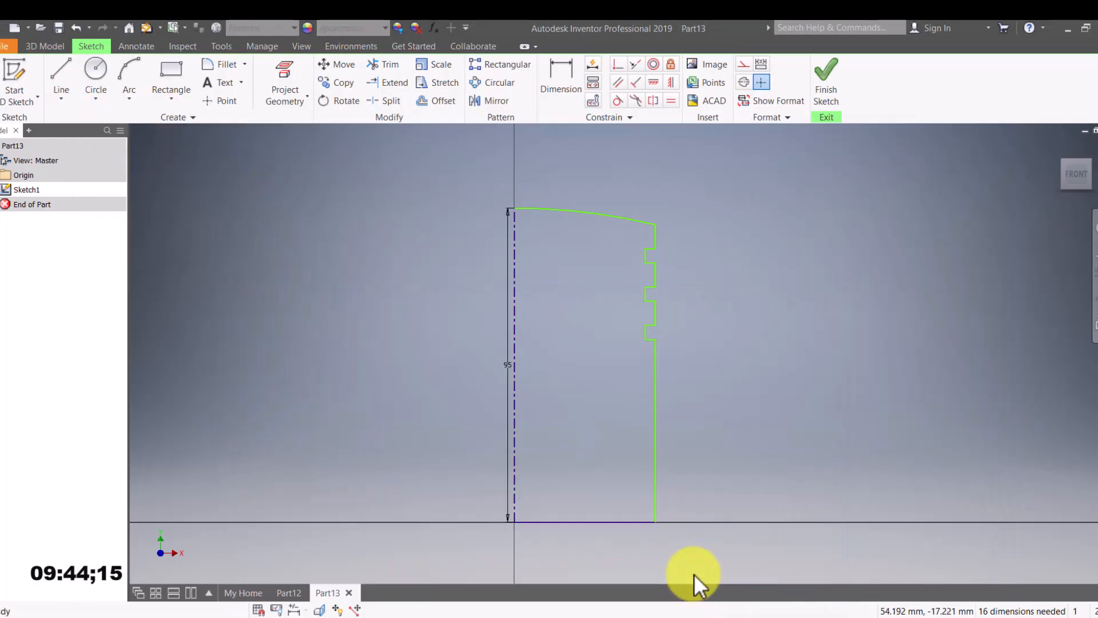
pyautogui.click(63, 77)
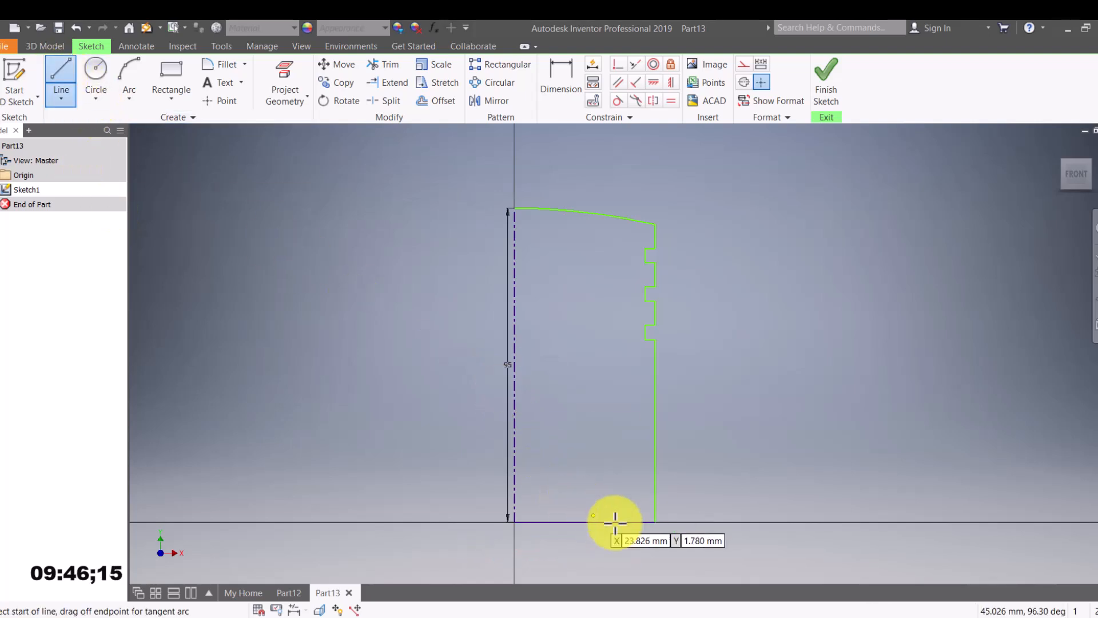
pyautogui.click(656, 522)
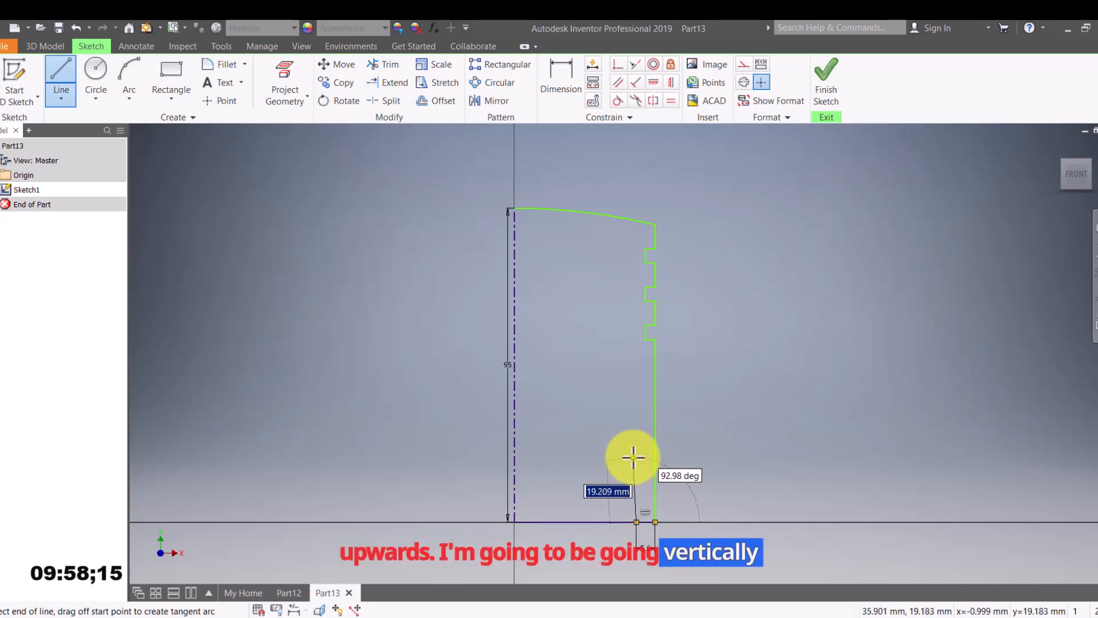
# Check the inner base height in piston section.jpg, and draw a 5.6 mm vertical line up from the inner end of the skirt's base line.
pyautogui.moveTo(824, 617)
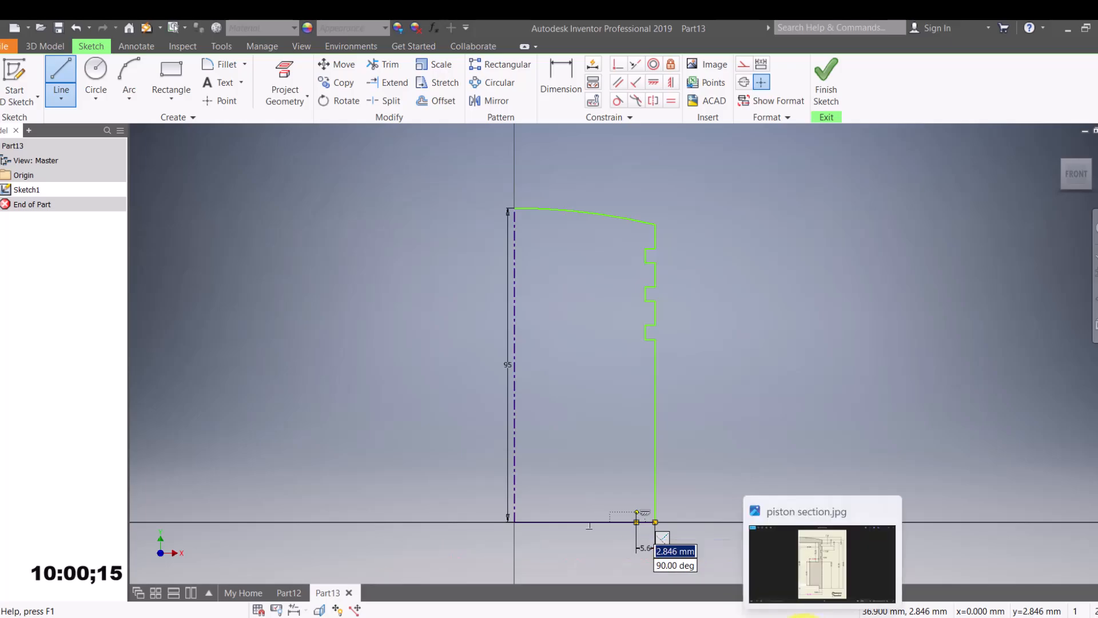
pyautogui.click(822, 563)
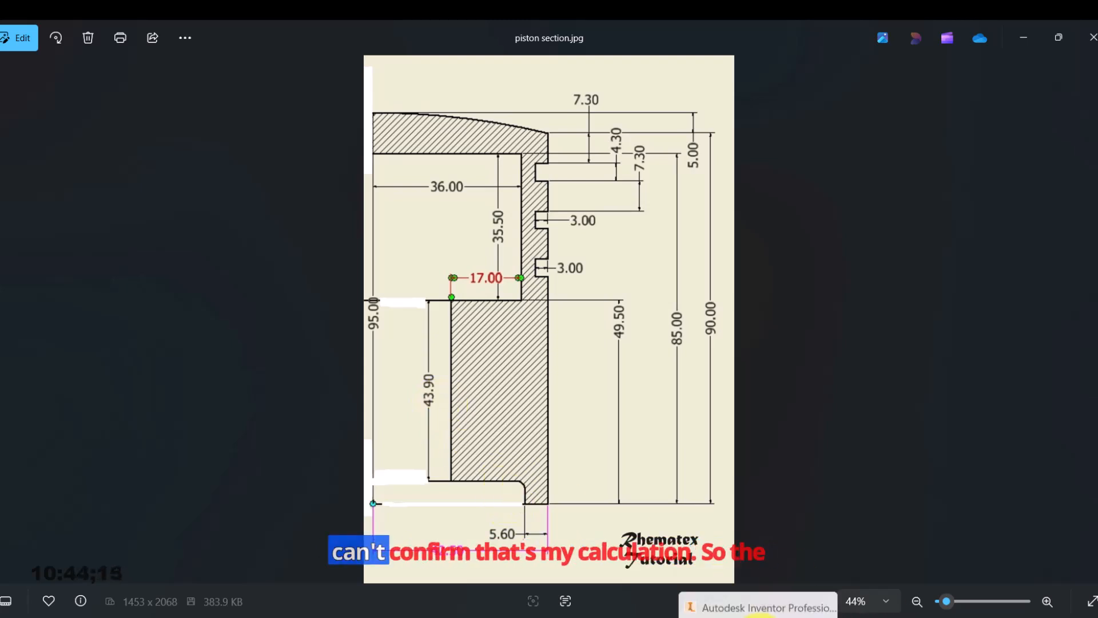
pyautogui.click(760, 616)
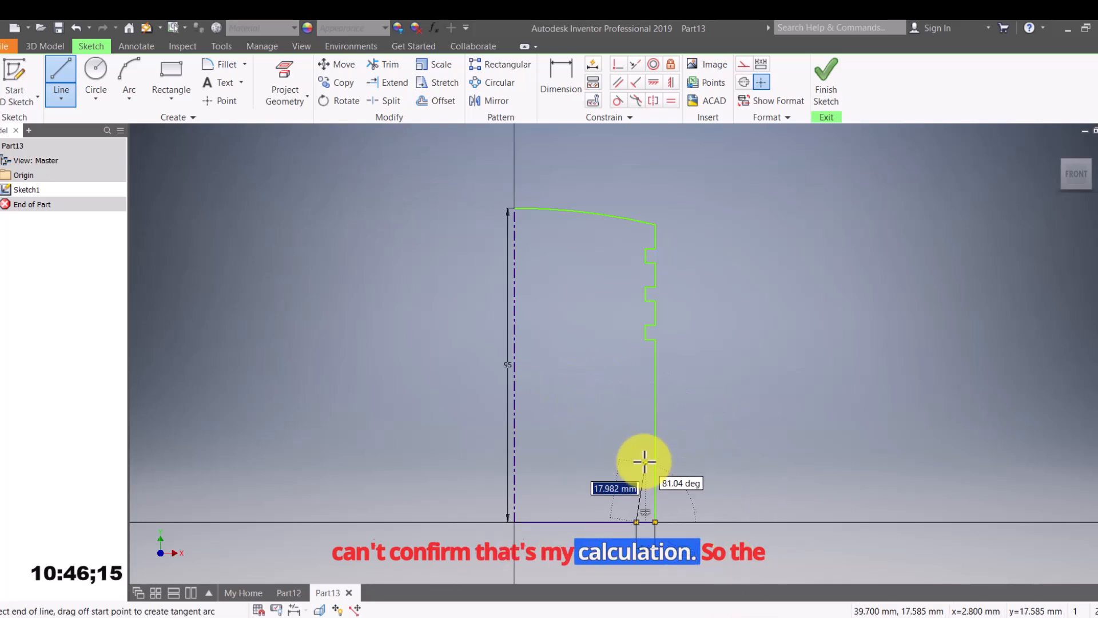
pyautogui.write('5')
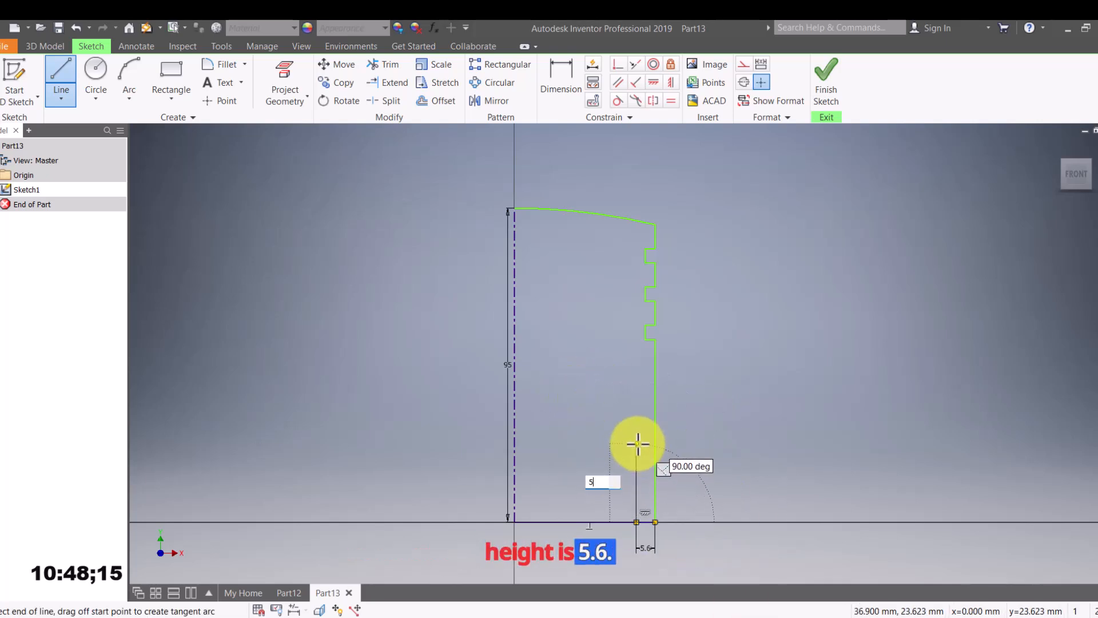
pyautogui.write('.6')
pyautogui.press('Return')
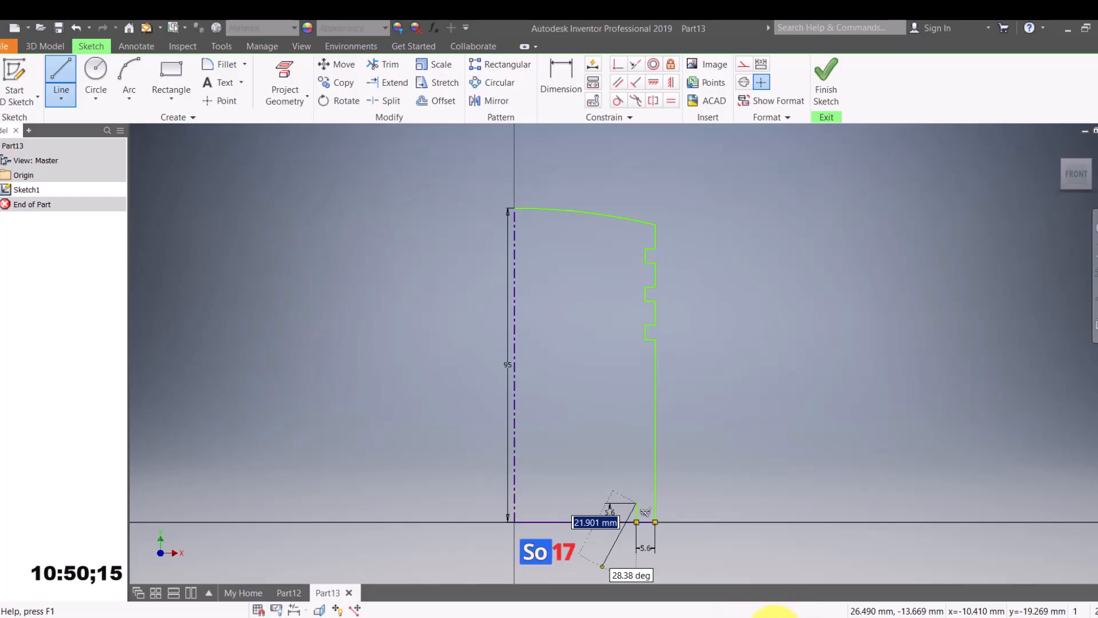
# Consult piston section.jpg for the boss width, and draw a 17 mm horizontal line toward the centreline from the 5.6 mm line's upper end.
pyautogui.click(809, 606)
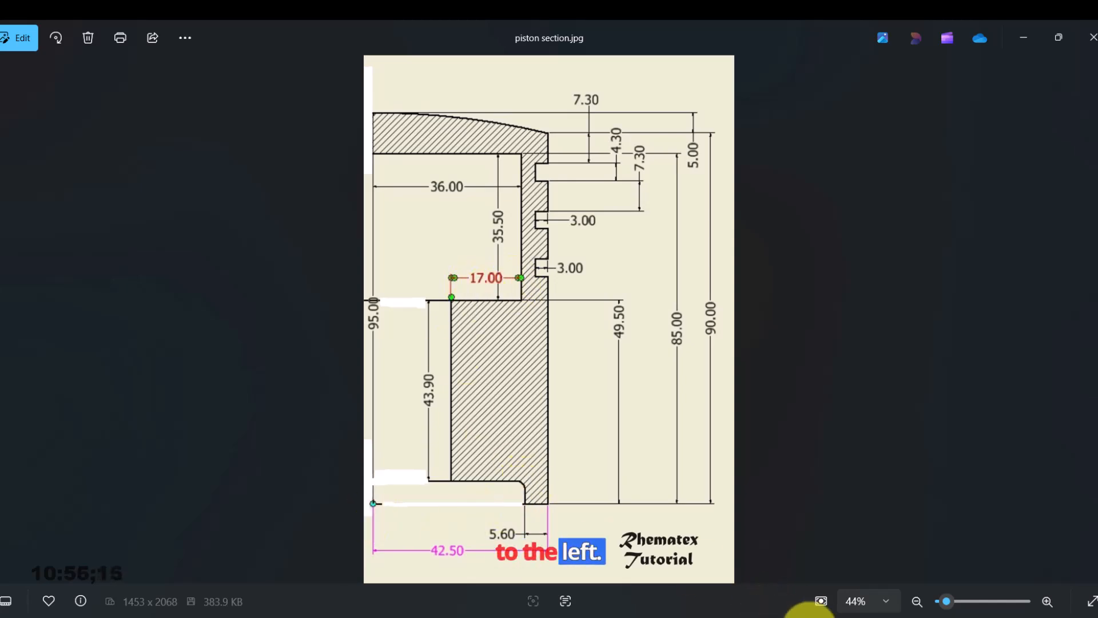
pyautogui.click(762, 609)
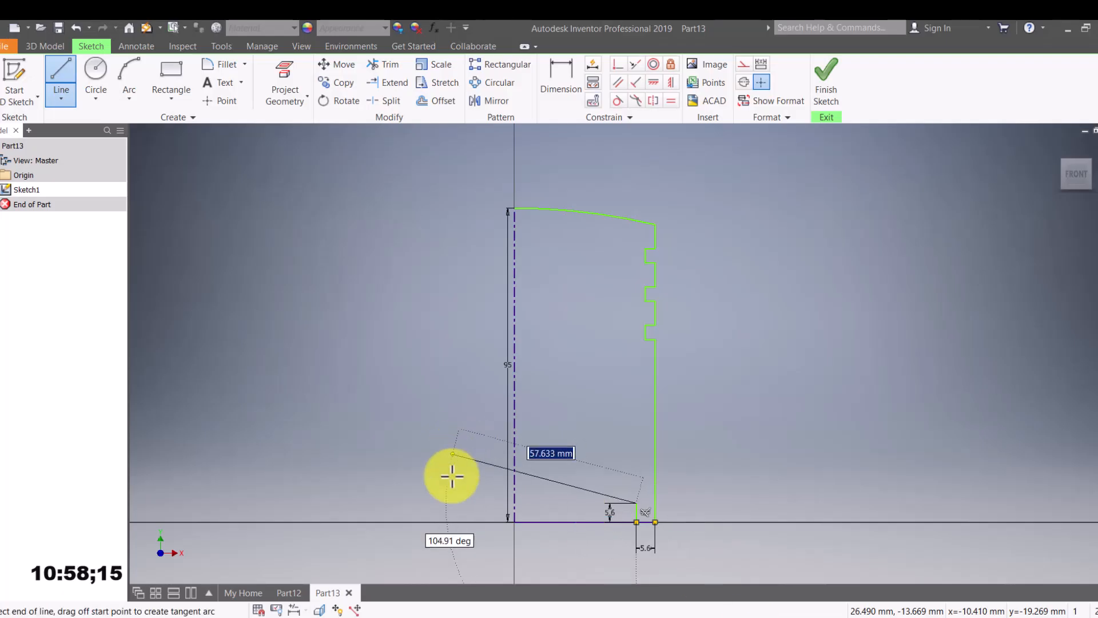
pyautogui.write('17')
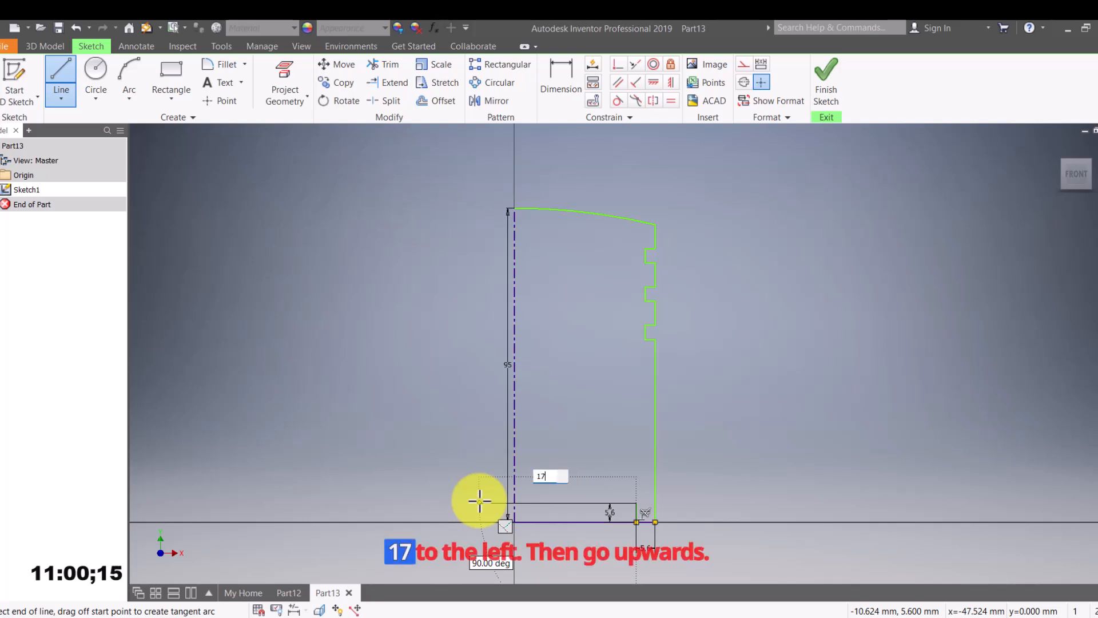
pyautogui.press('Return')
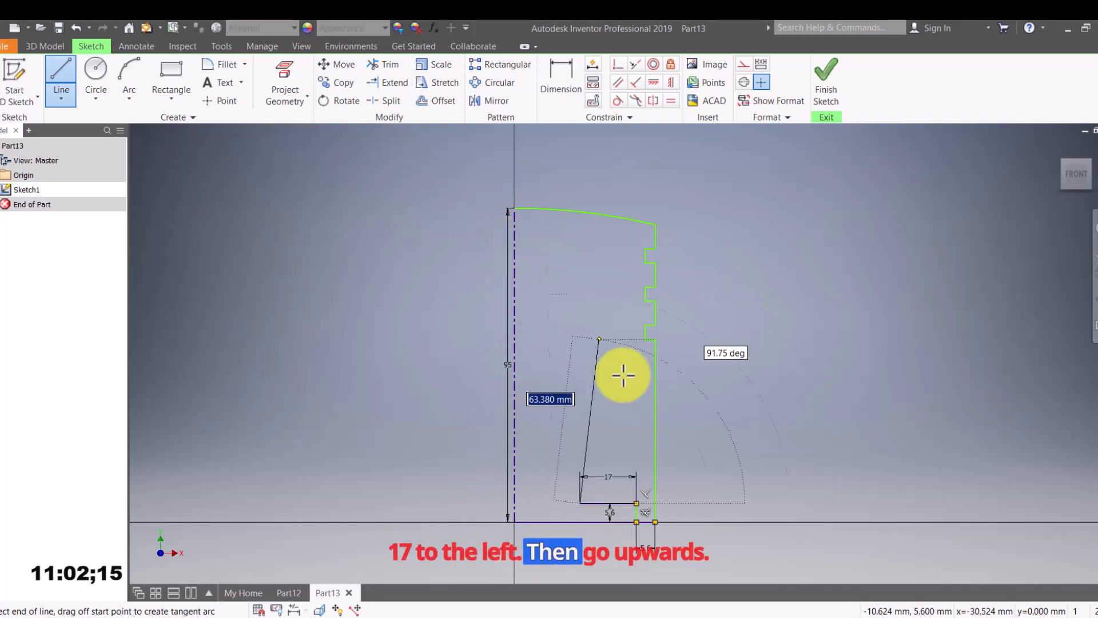
# Check the boss height in piston section.jpg, and draw a 43.9 mm line upward followed by a 17 mm horizontal line back toward the outer wall.
pyautogui.click(820, 615)
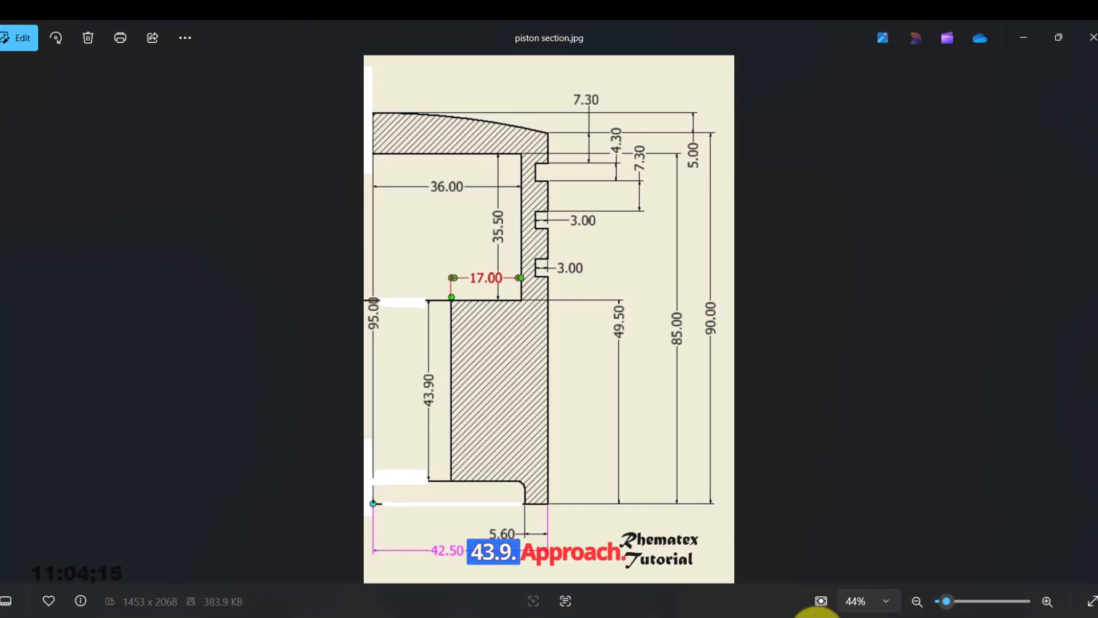
pyautogui.click(818, 614)
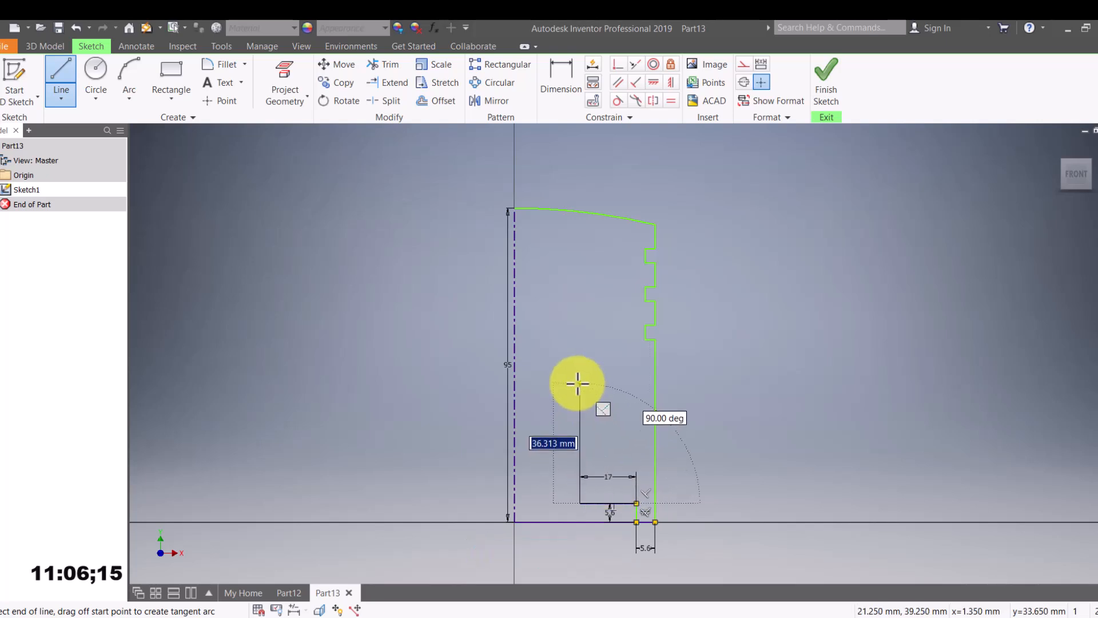
pyautogui.write('4')
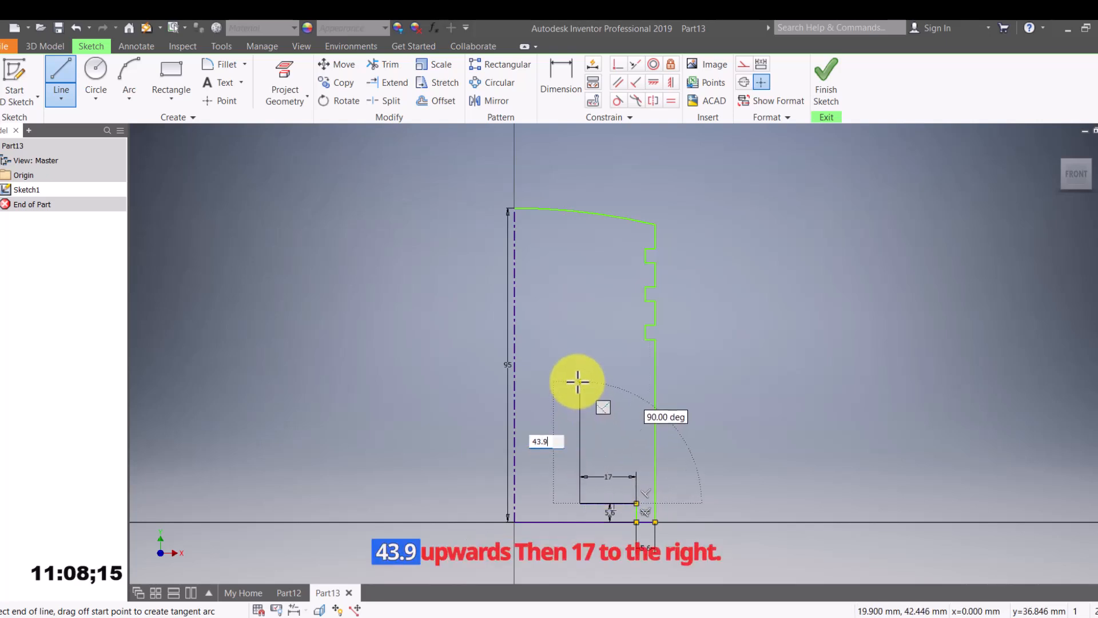
pyautogui.write('3.9')
pyautogui.press('Return')
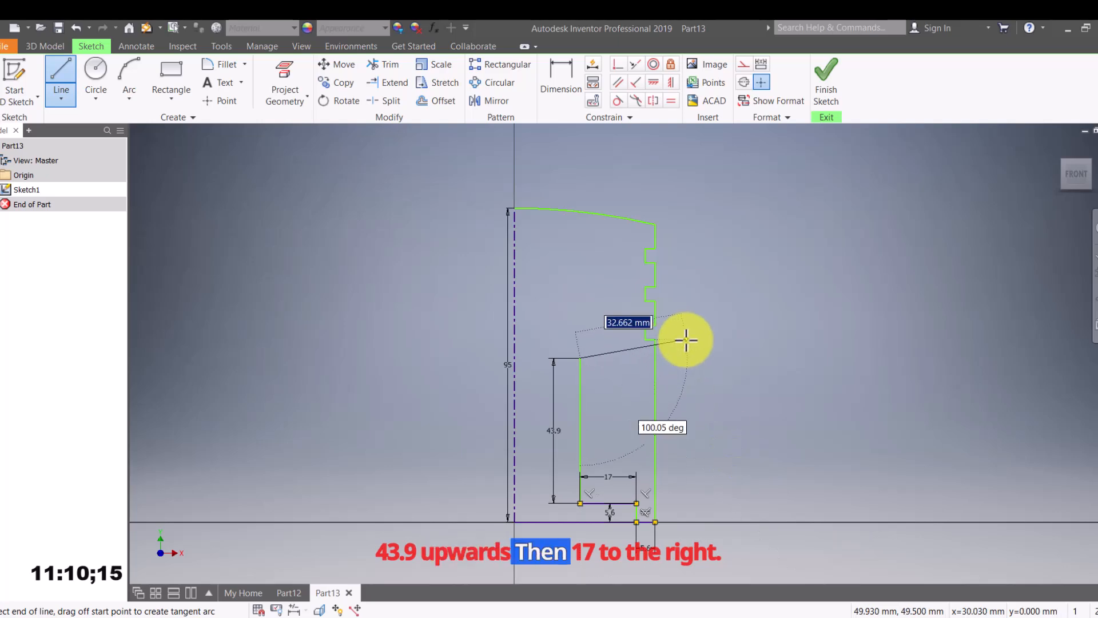
pyautogui.write('17')
pyautogui.press('Return')
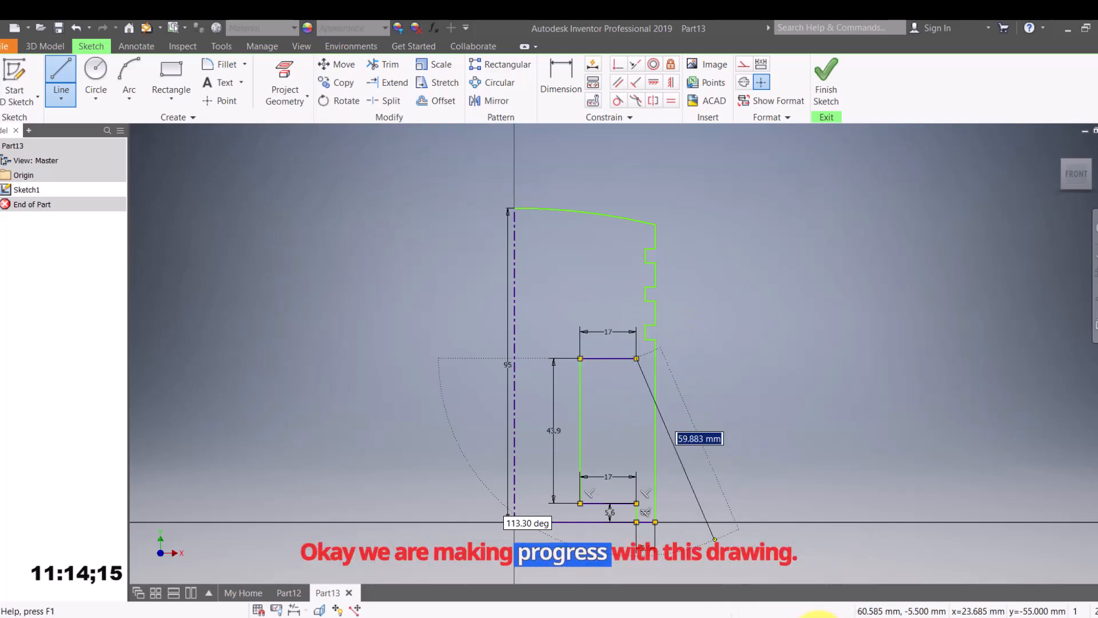
# Following piston section.jpg, draw a 35.5 mm vertical line up the inner wall, and a horizontal line about 62 mm long across the centreline.
pyautogui.click(820, 617)
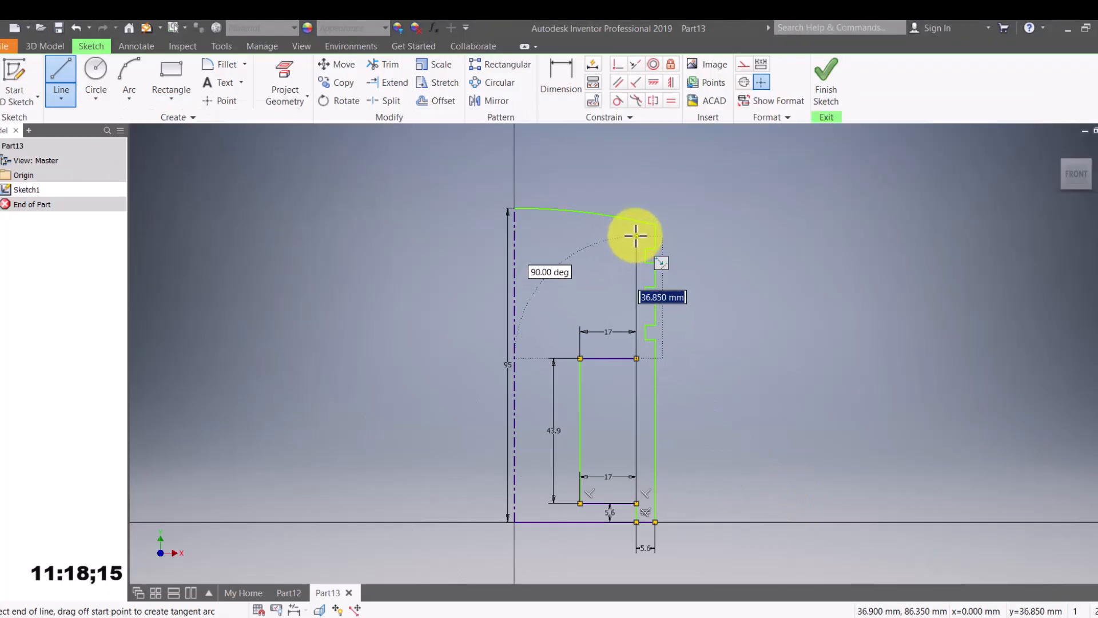
pyautogui.press('Return')
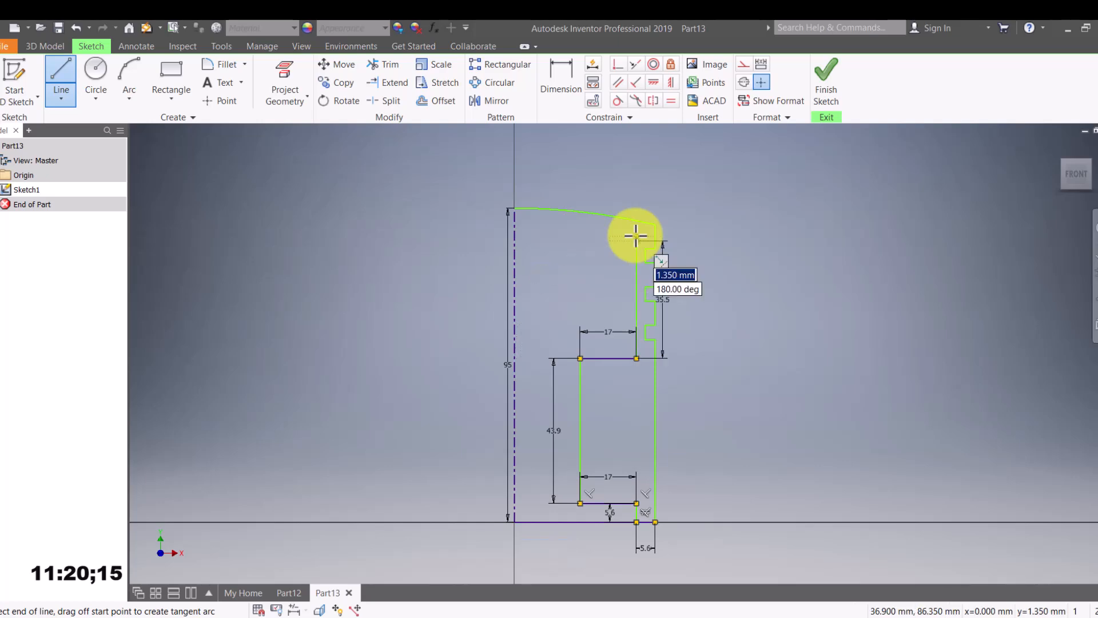
pyautogui.click(827, 617)
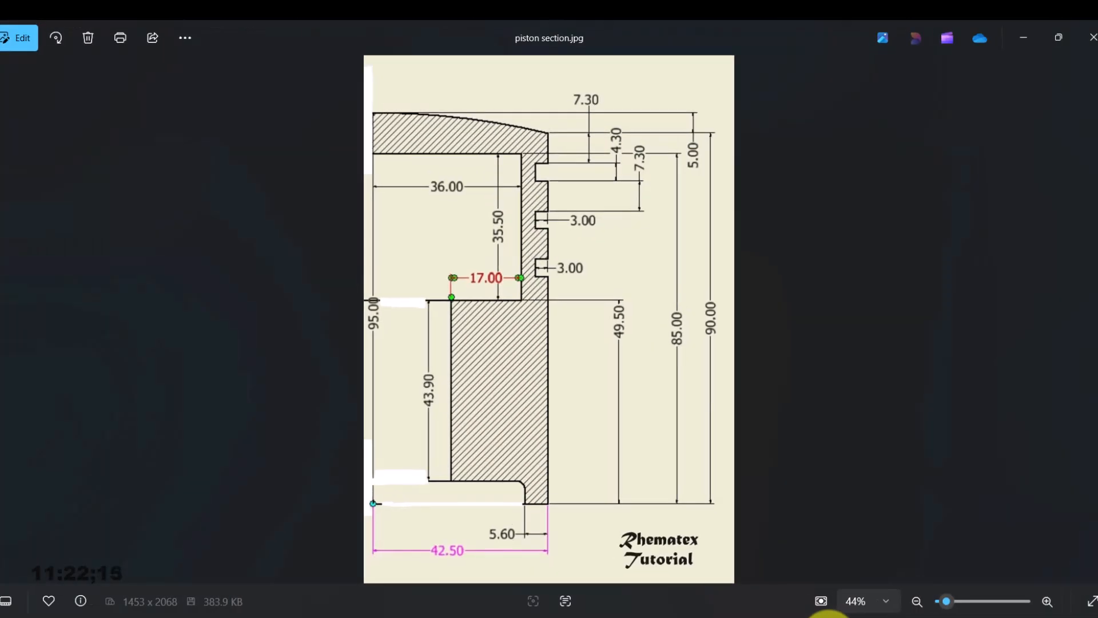
pyautogui.click(828, 614)
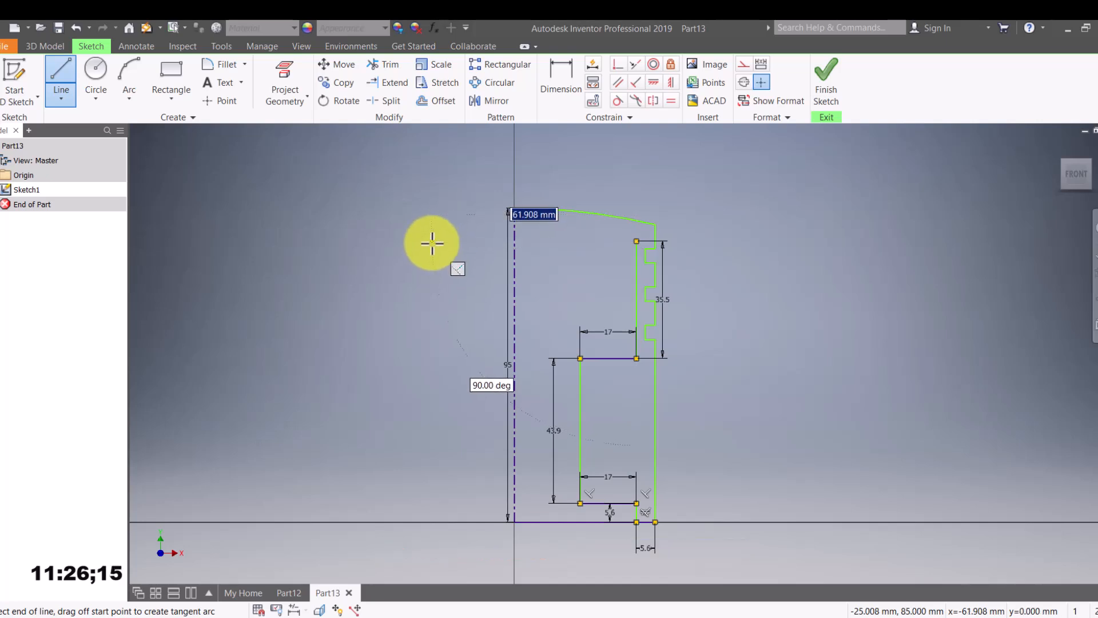
pyautogui.click(432, 243)
pyautogui.press('Escape')
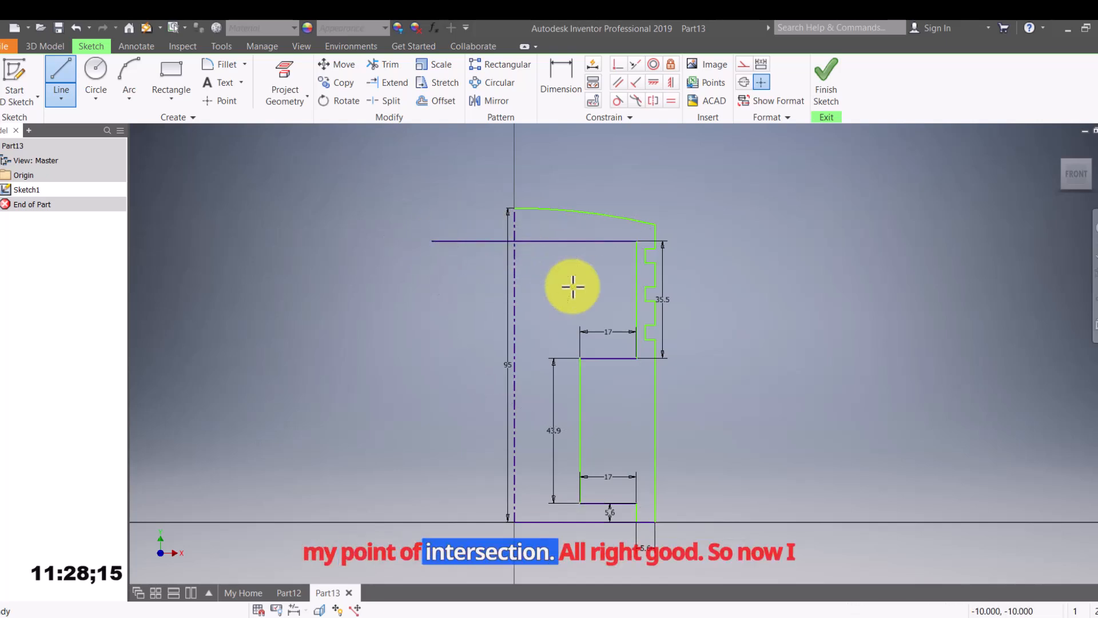
pyautogui.press('Escape')
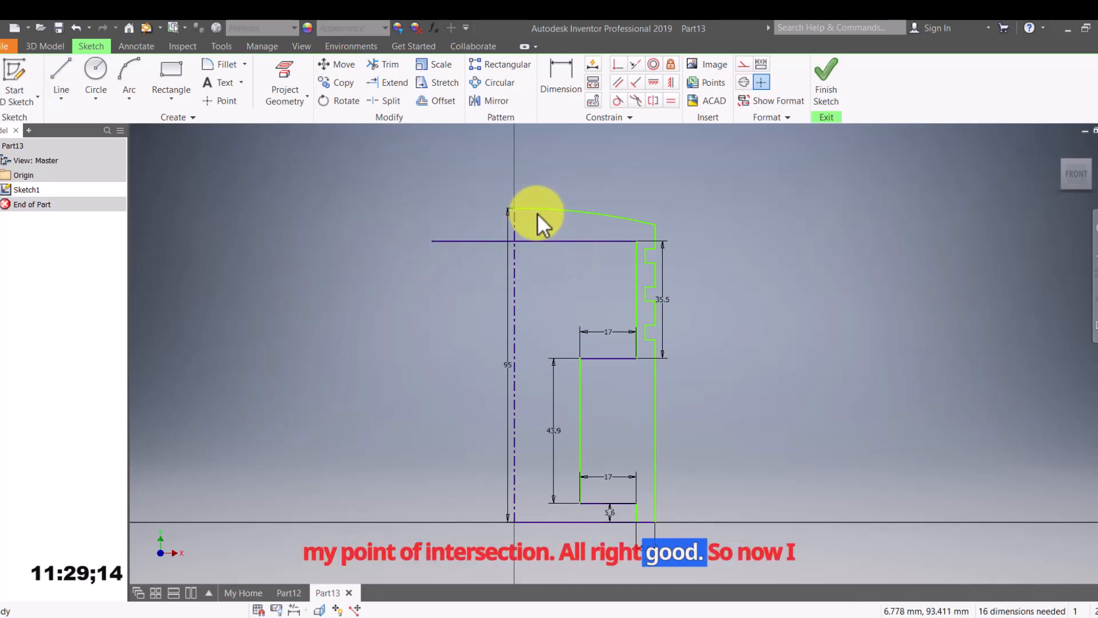
# Convert the centreline to a normal line, and trim the upper horizontal line's overhang, the axis line below it and the base line inside the skirt.
pyautogui.click(514, 272)
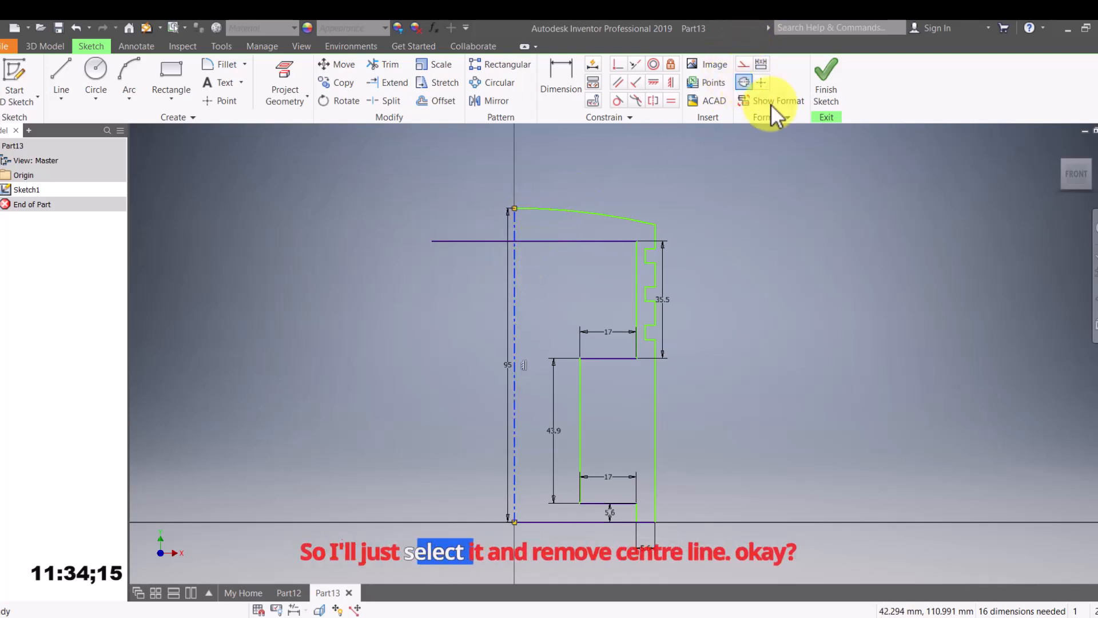
pyautogui.click(745, 83)
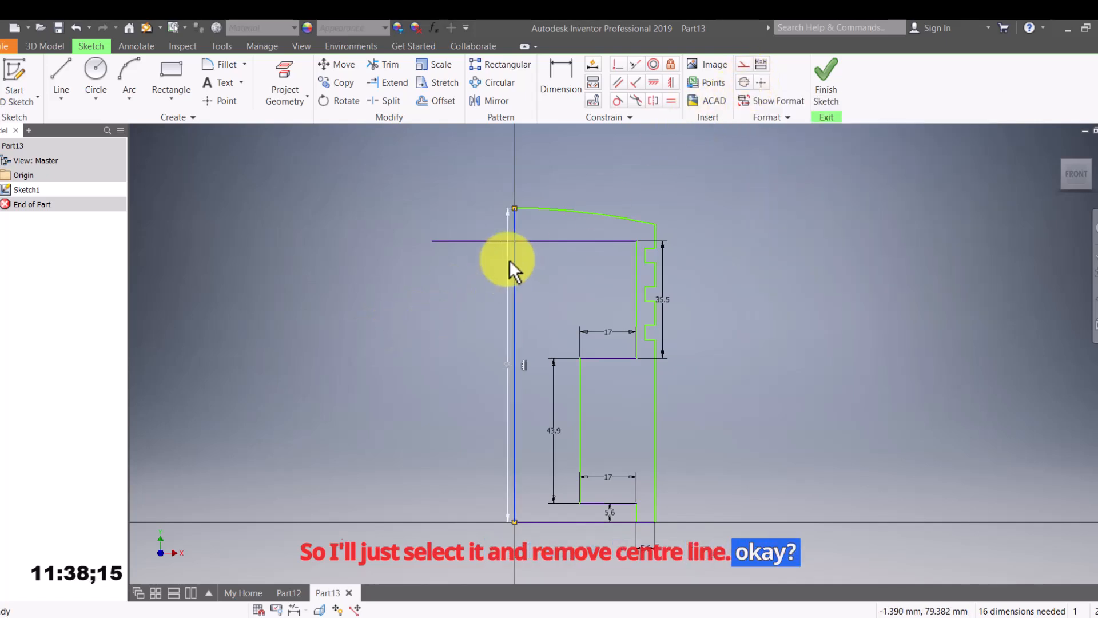
pyautogui.click(382, 65)
pyautogui.click(467, 240)
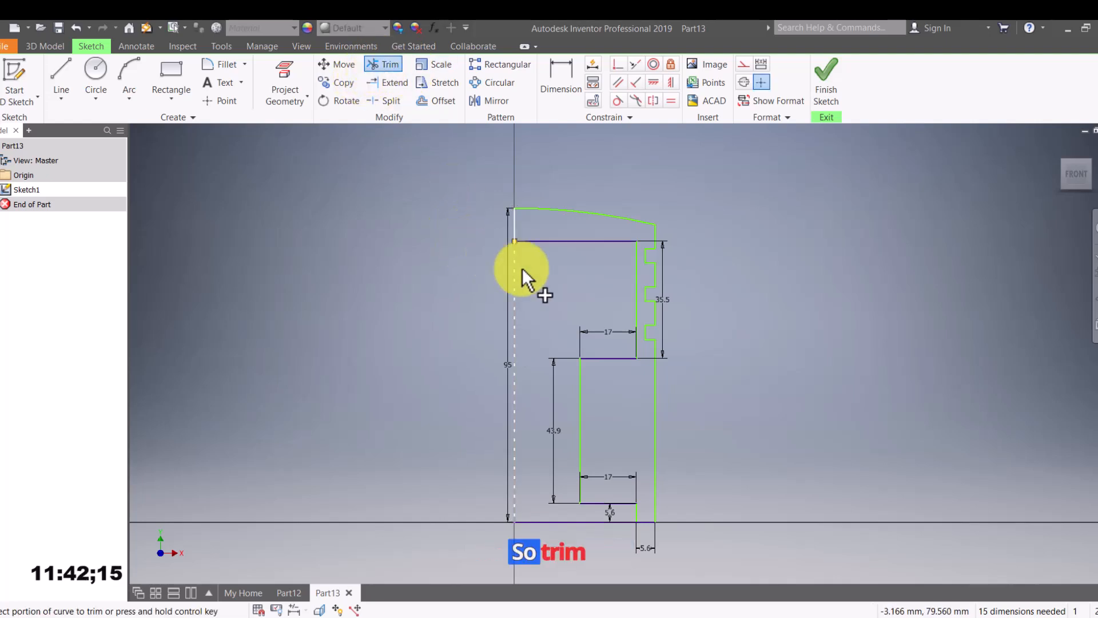
pyautogui.click(513, 281)
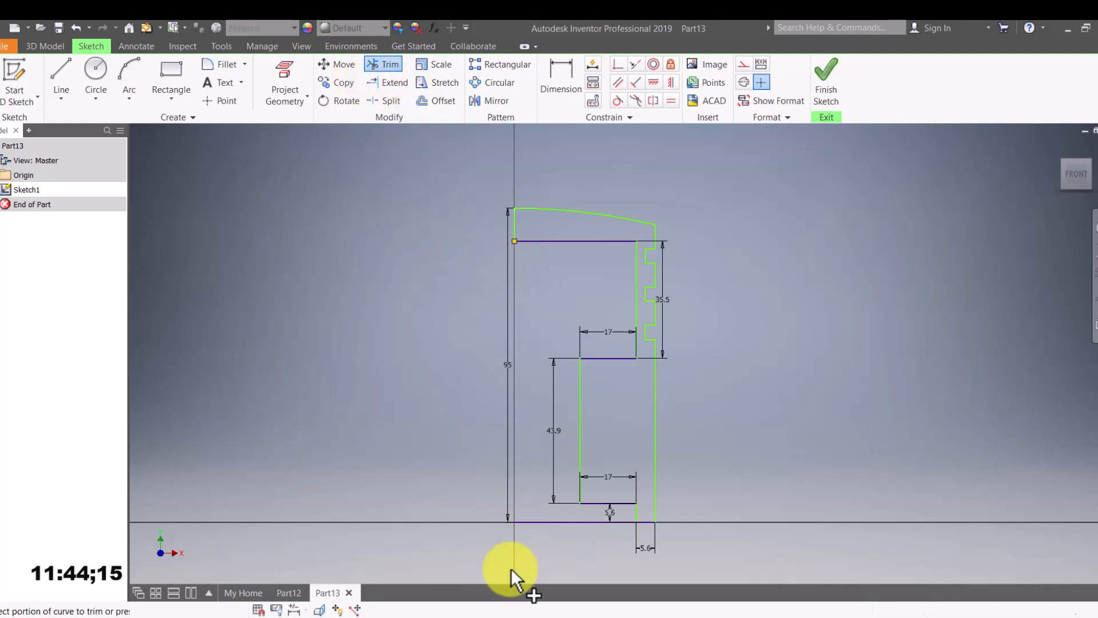
pyautogui.click(565, 522)
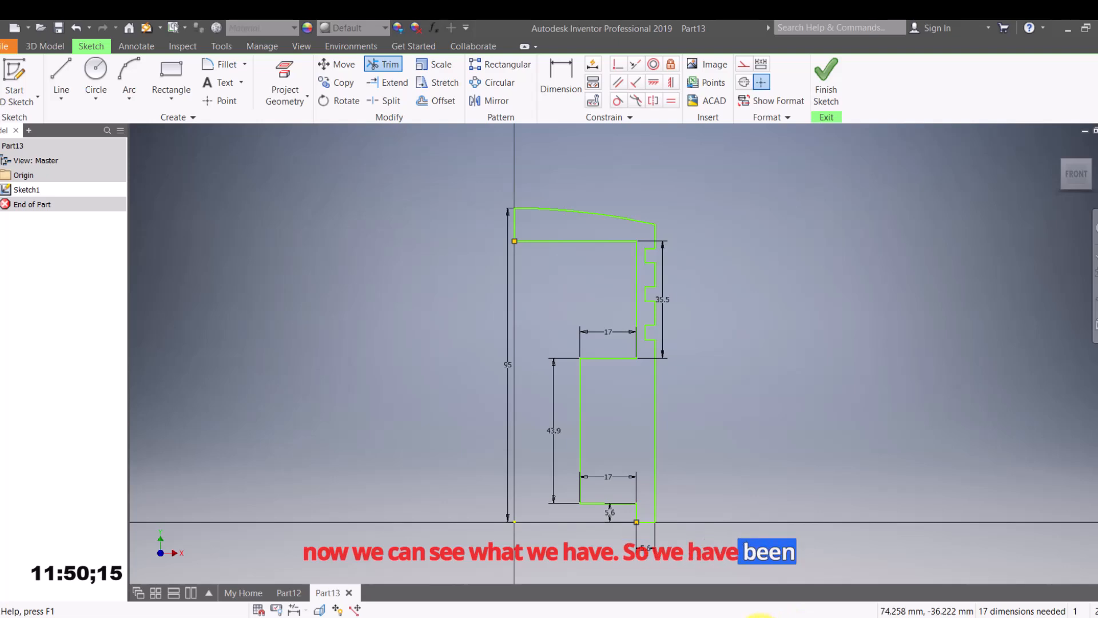
# Compare the closed half-section profile with the hatched section in piston section.jpg, and leave the Trim command.
pyautogui.click(820, 616)
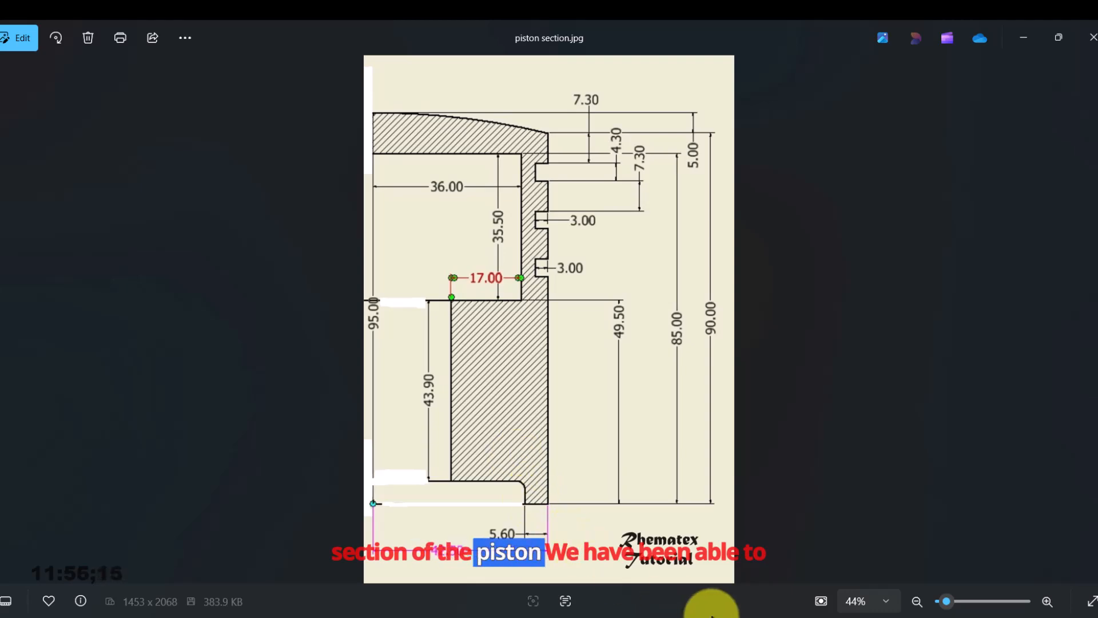
pyautogui.click(809, 615)
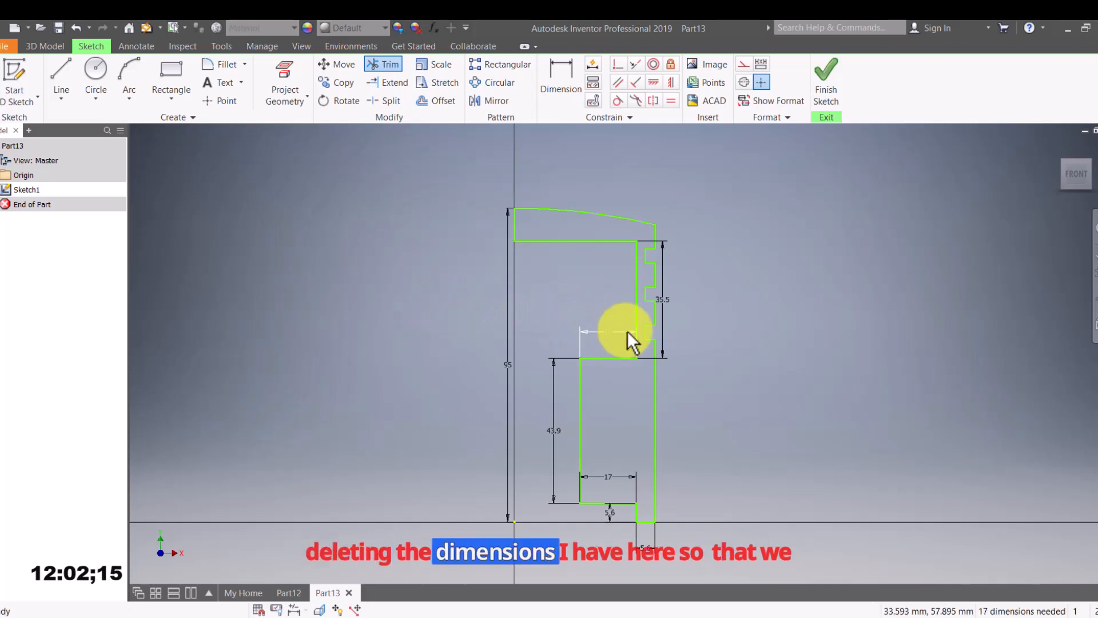
pyautogui.press('Escape')
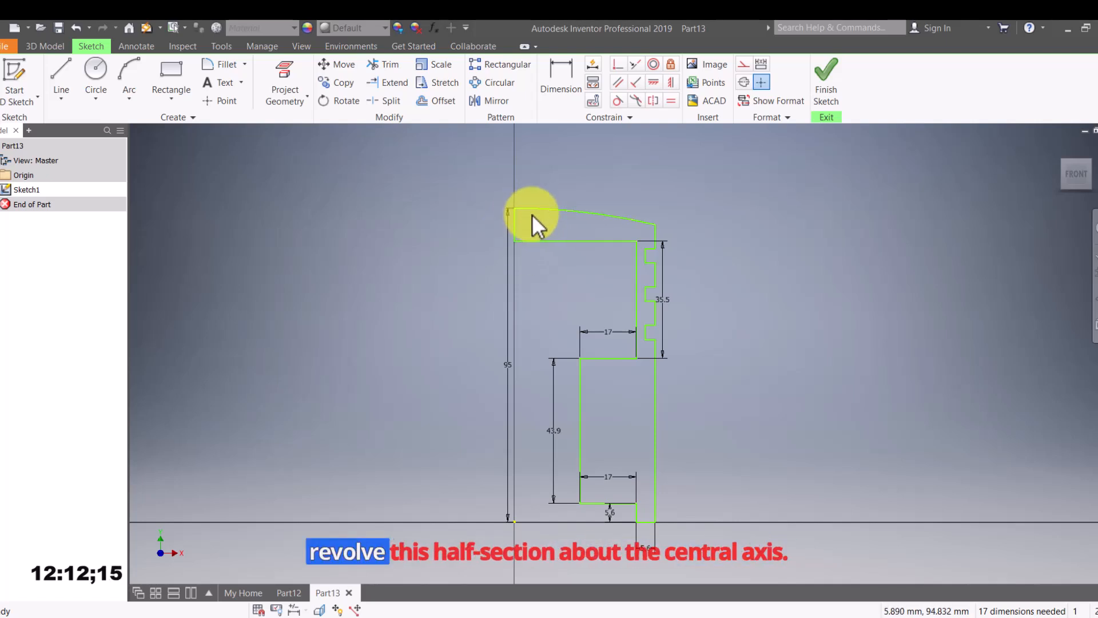
pyautogui.click(594, 479)
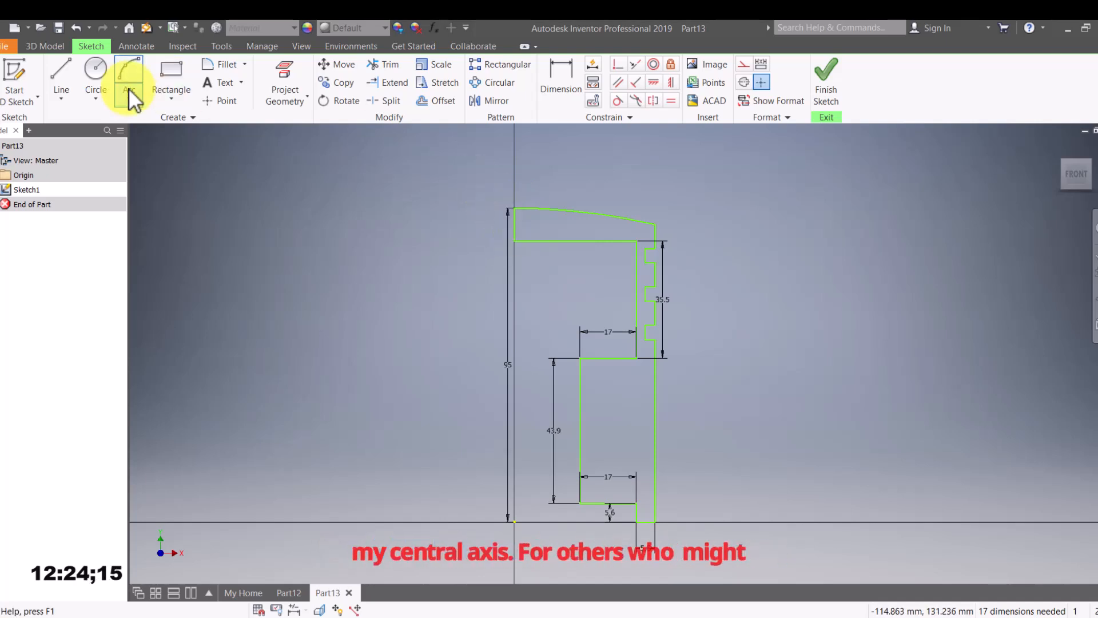
# Draw a vertical line about 119 mm long from the origin up past the crown, and convert it to a centreline.
pyautogui.click(61, 80)
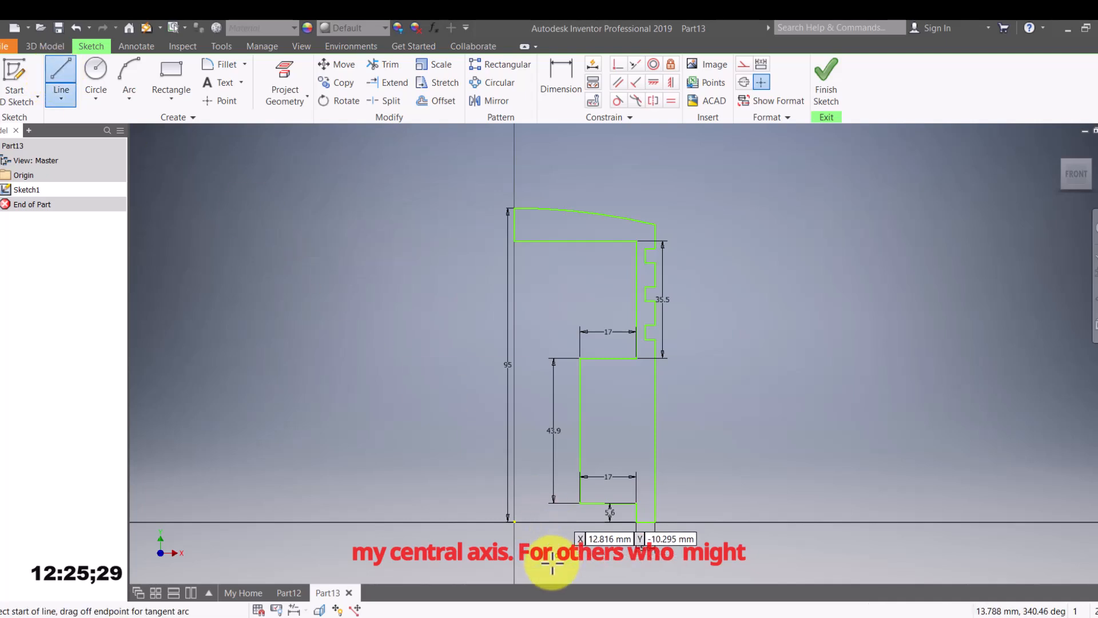
pyautogui.click(513, 521)
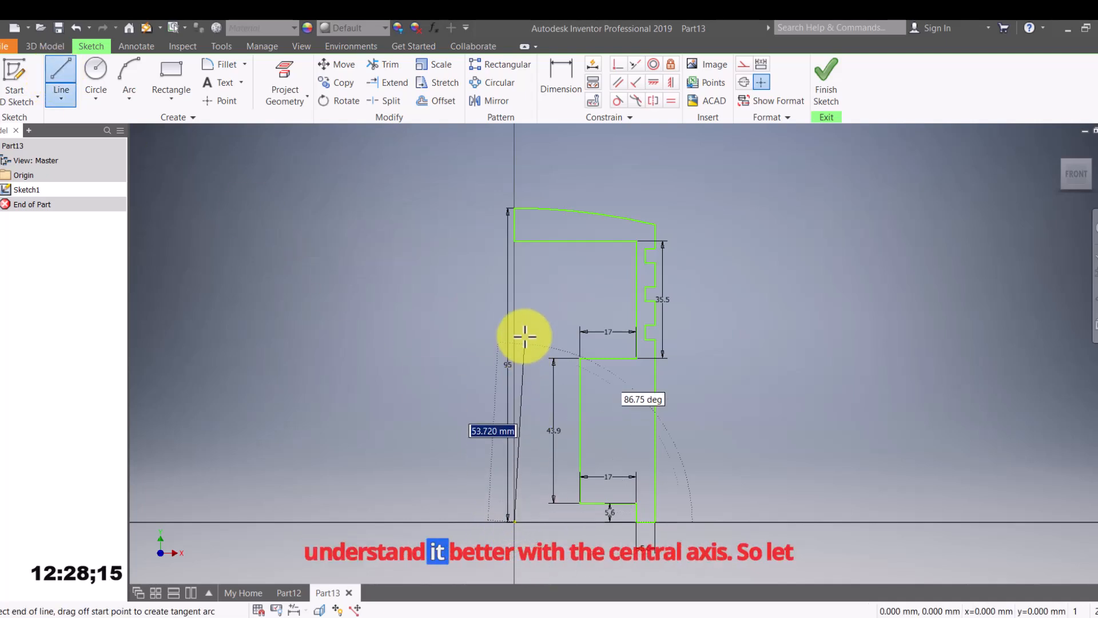
pyautogui.click(513, 131)
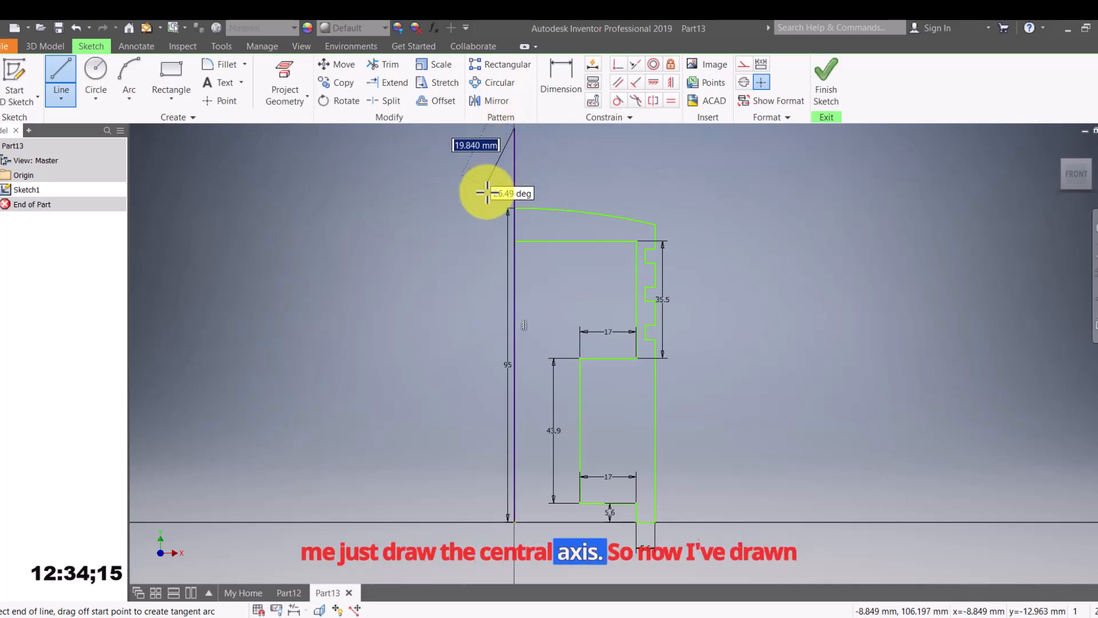
pyautogui.press('Escape')
pyautogui.click(515, 160)
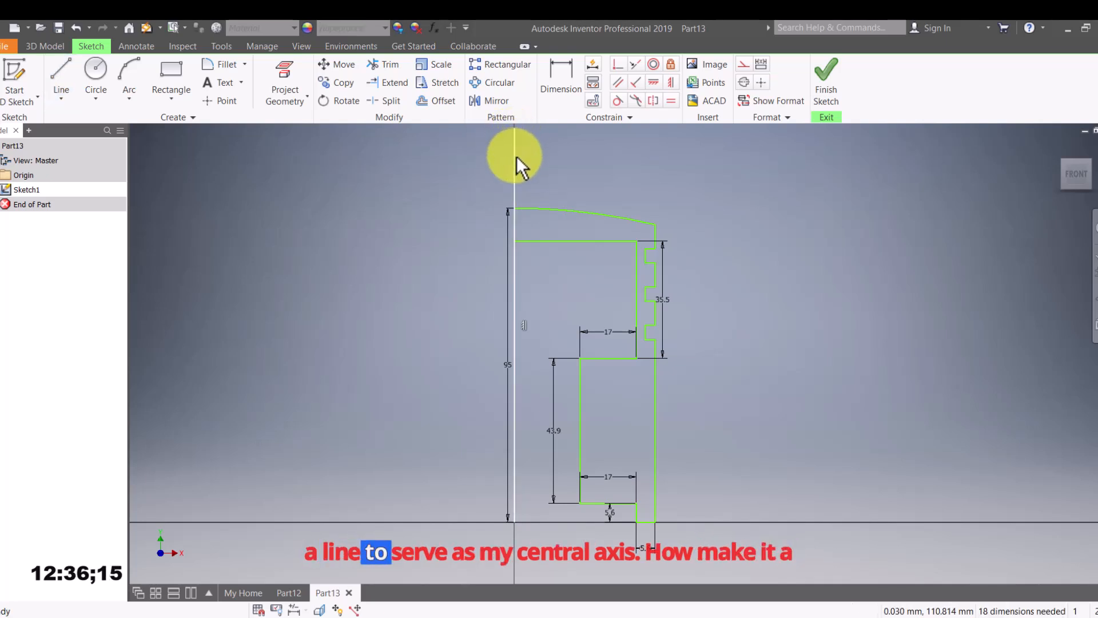
pyautogui.click(741, 83)
pyautogui.click(675, 184)
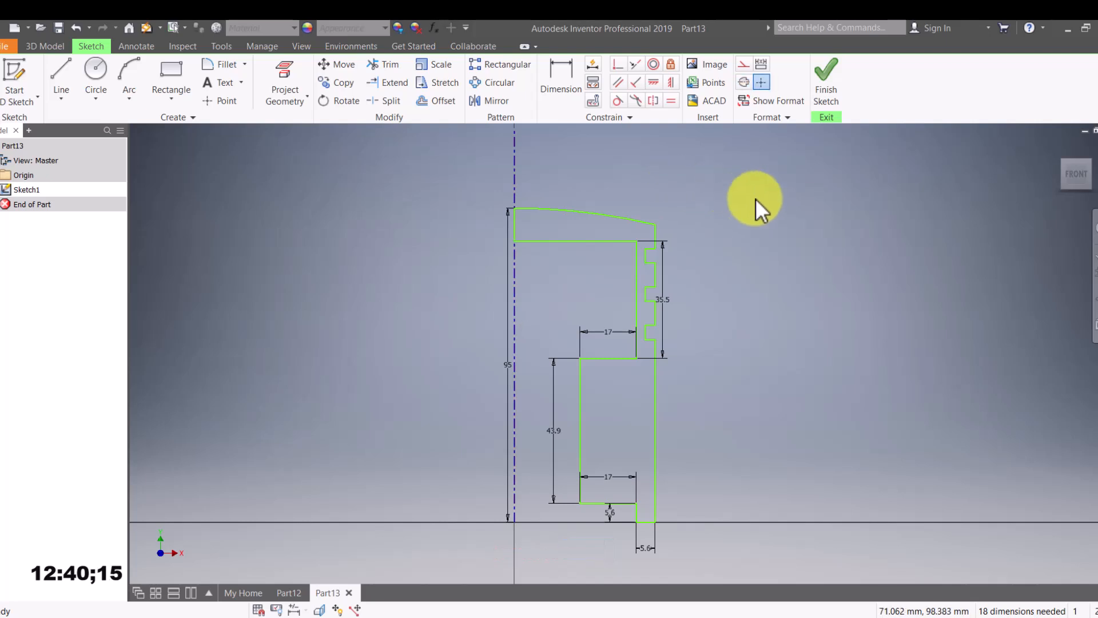
pyautogui.click(516, 166)
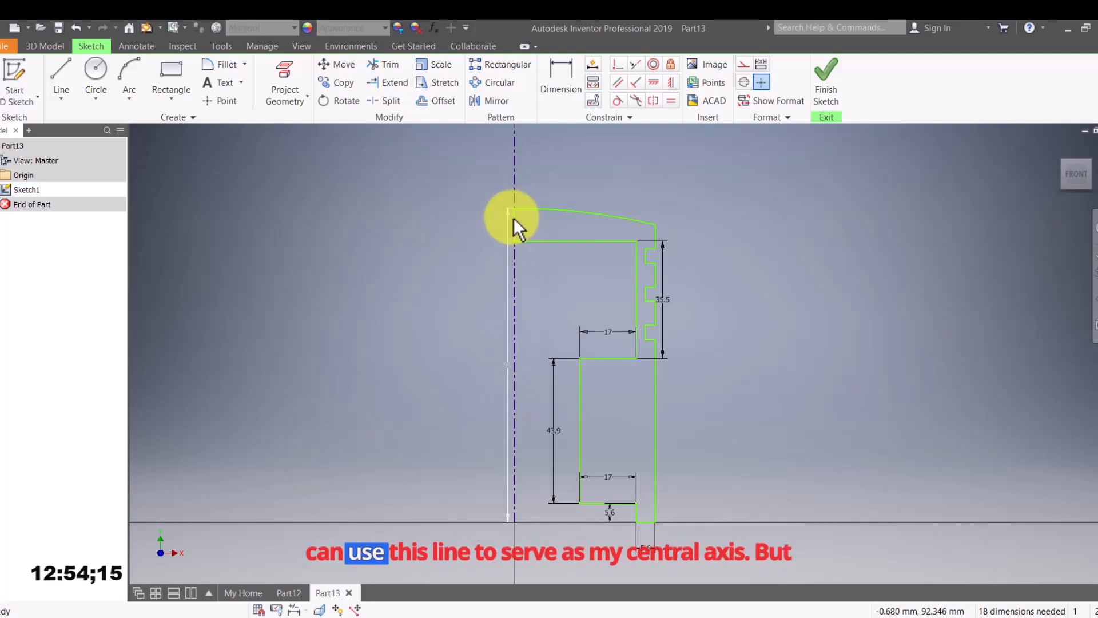
# Finish the sketch and set up a Revolve of the closed half-section about the centreline with Full extents.
pyautogui.click(514, 245)
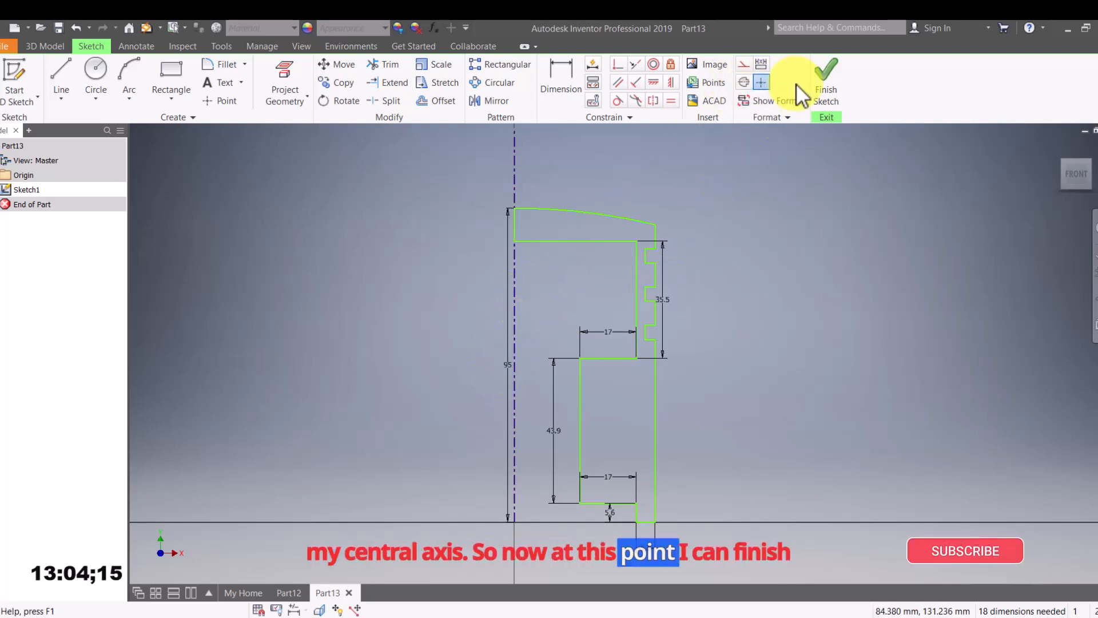
pyautogui.click(827, 72)
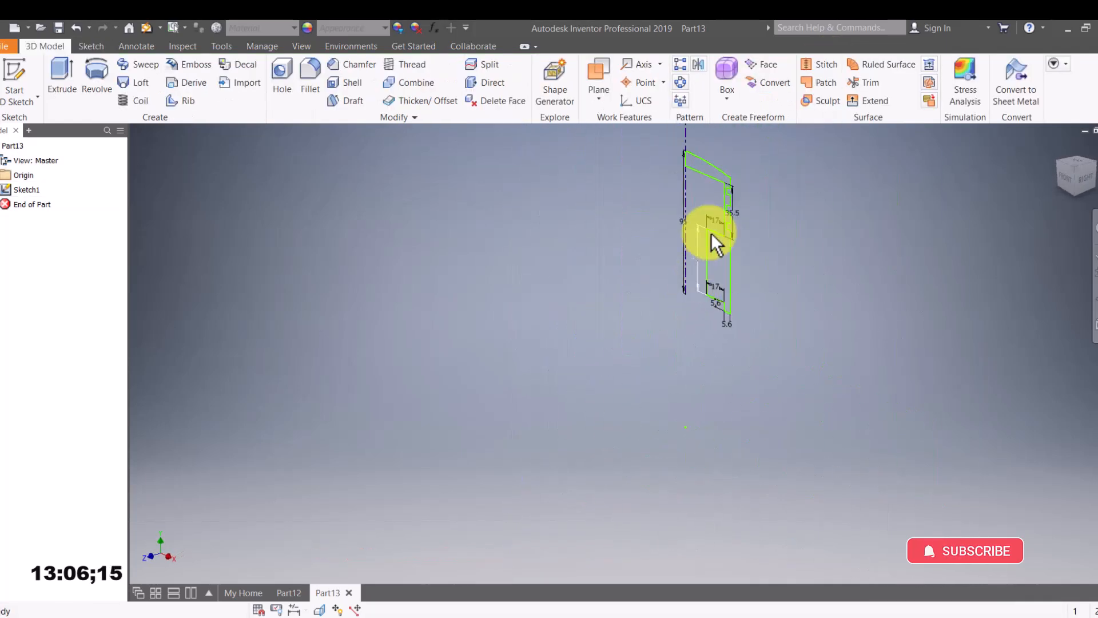
pyautogui.scroll(4, 624, 245)
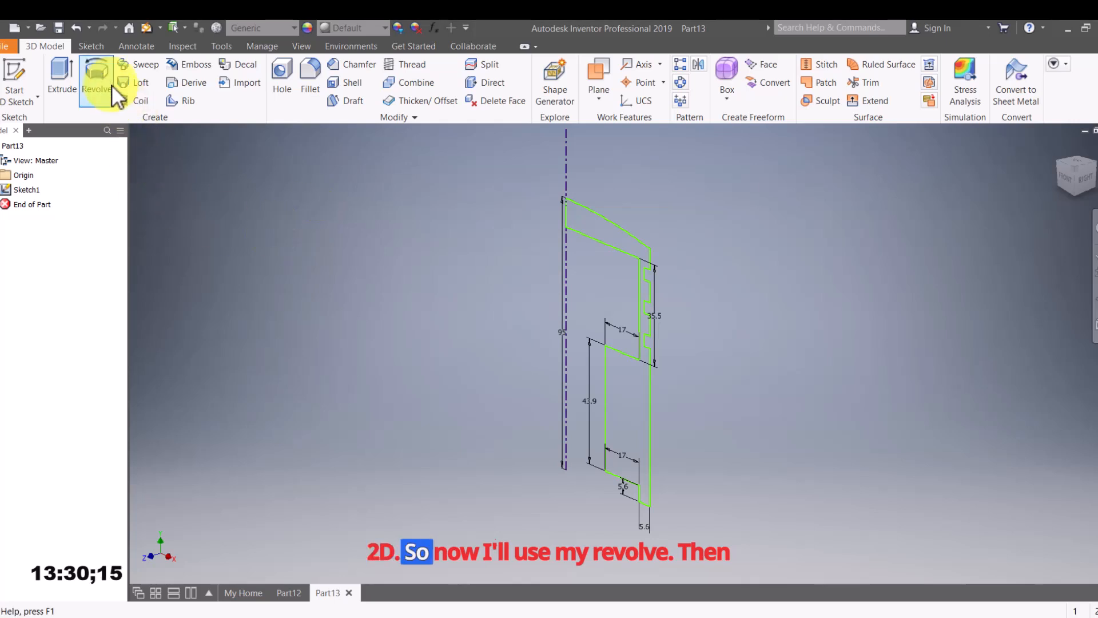
pyautogui.click(97, 69)
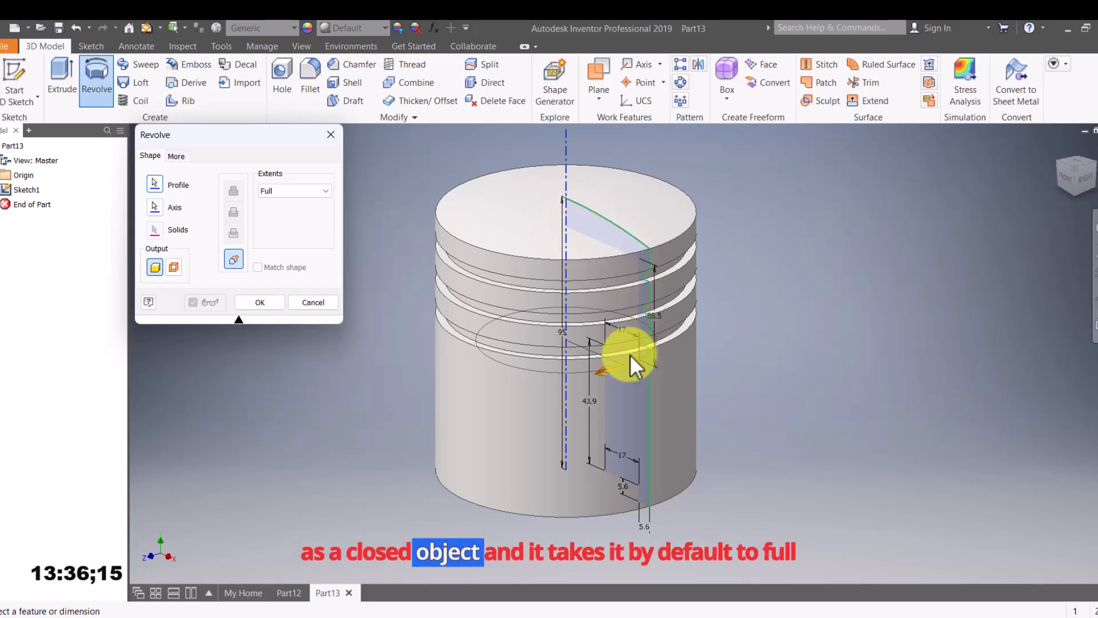
pyautogui.click(320, 190)
pyautogui.click(265, 229)
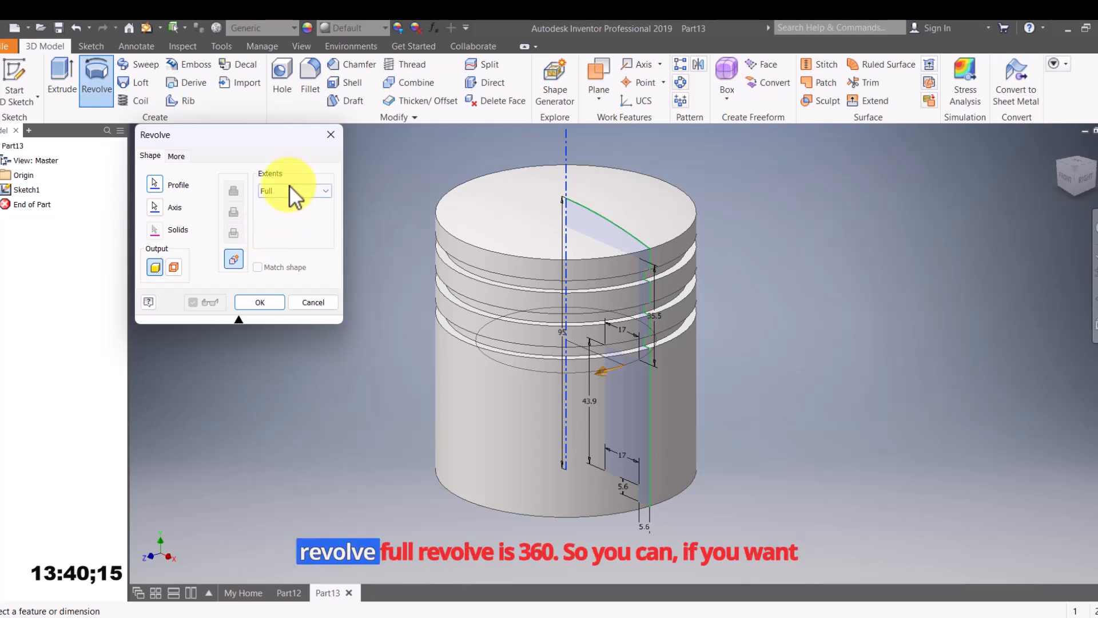
# Try the revolve with Angle extents at 90 degrees, and reduce the sweep to a thin 5-degree slice.
pyautogui.click(320, 194)
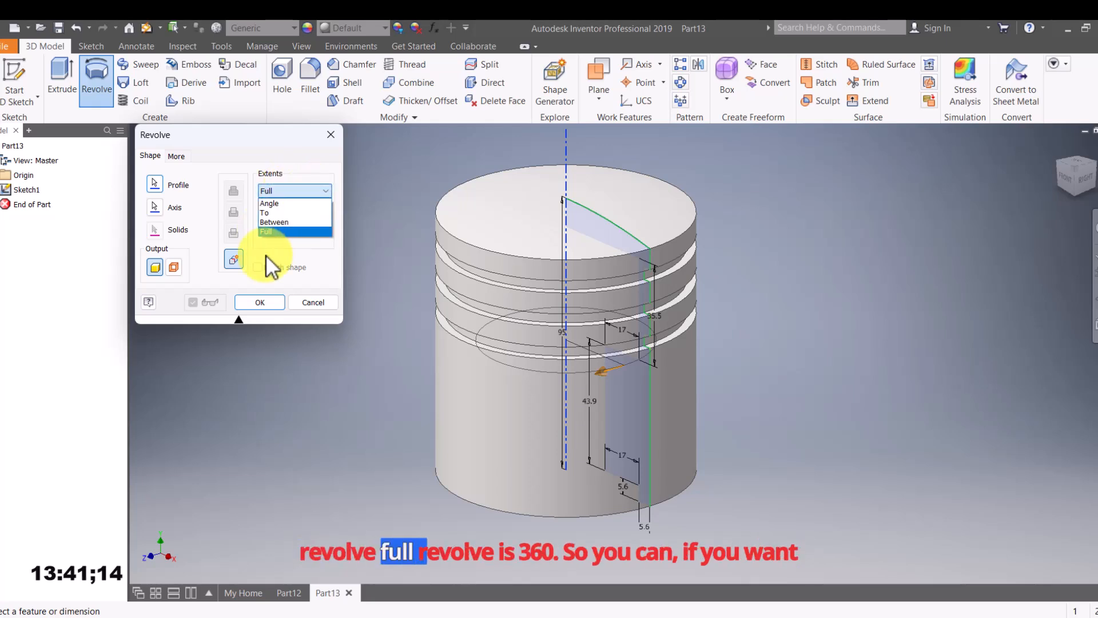
pyautogui.click(279, 205)
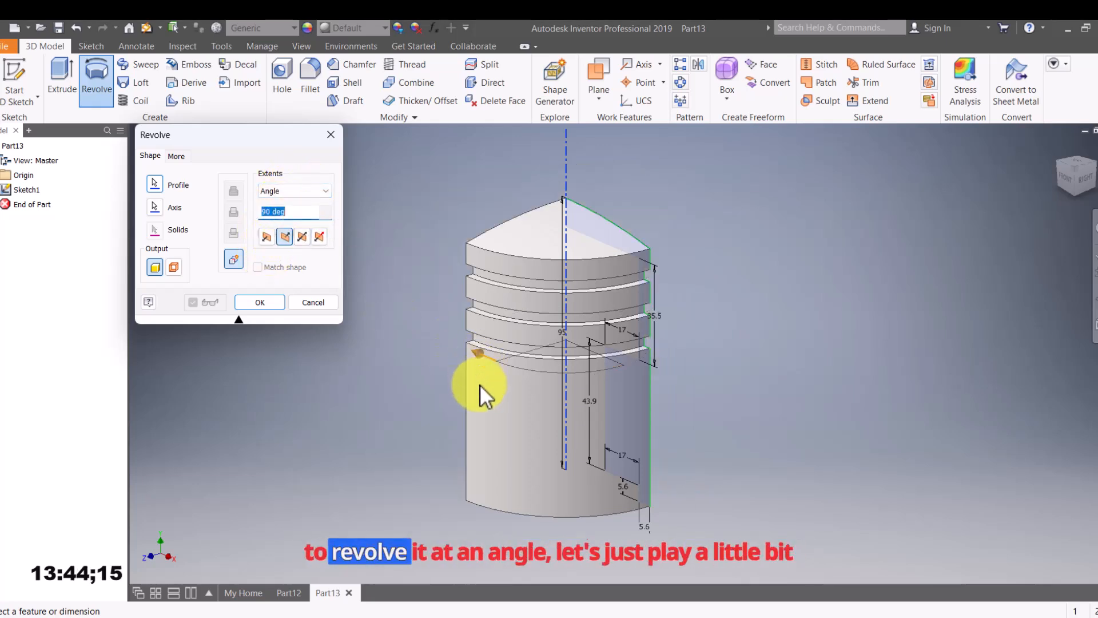
pyautogui.keyDown('shift'); pyautogui.moveTo(456, 413); pyautogui.dragTo(625, 440, button='middle'); pyautogui.keyUp('shift')
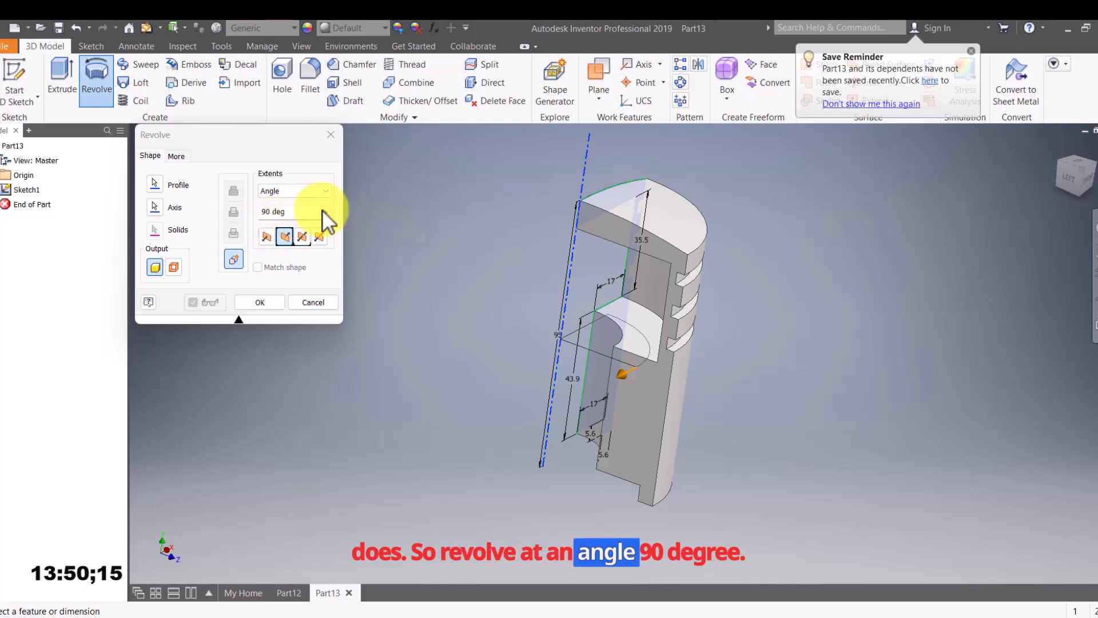
pyautogui.moveTo(630, 362); pyautogui.dragTo(667, 325)
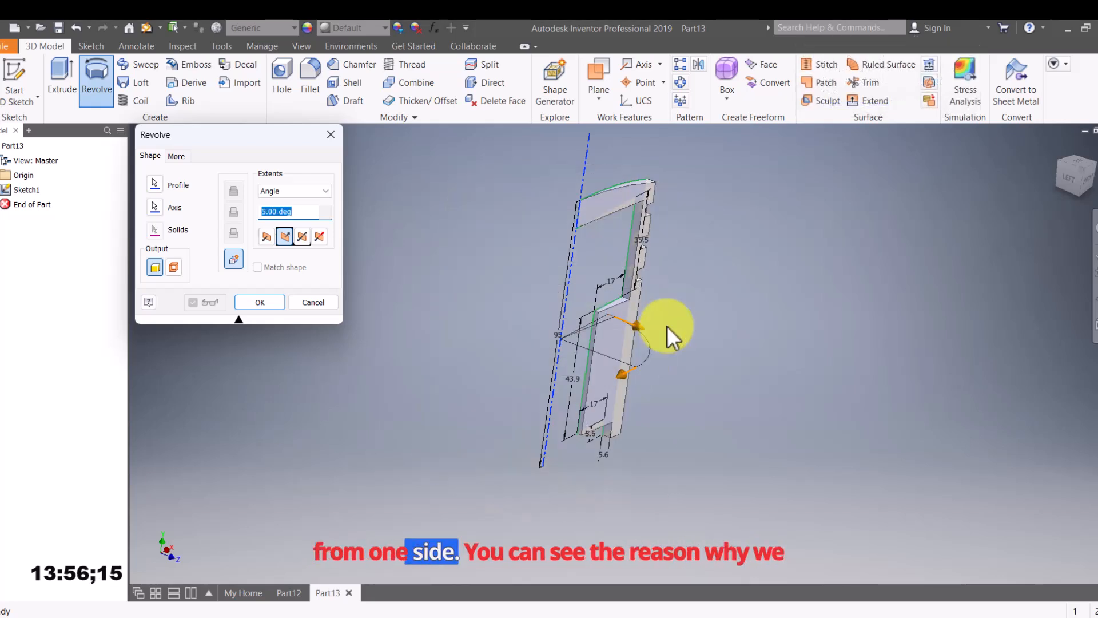
pyautogui.keyDown('shift'); pyautogui.moveTo(727, 350); pyautogui.dragTo(718, 372, button='middle'); pyautogui.keyUp('shift')
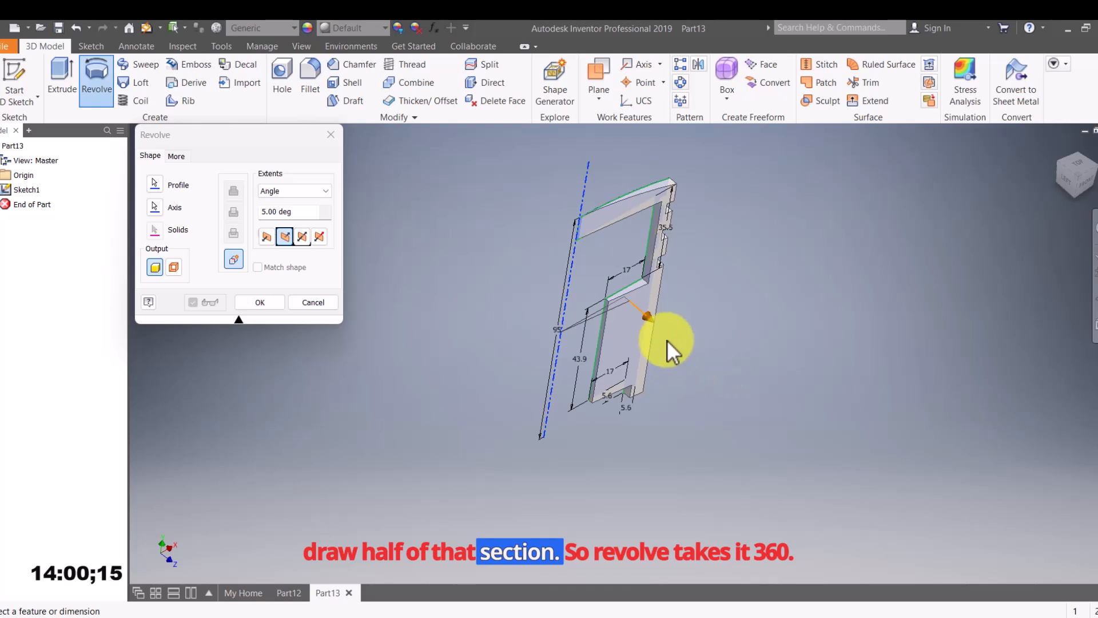
pyautogui.moveTo(646, 317)
pyautogui.mouseDown()
pyautogui.moveTo(657, 348)
pyautogui.moveTo(648, 393)
pyautogui.moveTo(589, 430)
pyautogui.moveTo(507, 384)
pyautogui.moveTo(527, 287)
pyautogui.moveTo(618, 269)
pyautogui.moveTo(648, 281)
pyautogui.moveTo(652, 295)
pyautogui.moveTo(648, 282)
pyautogui.moveTo(570, 275)
pyautogui.moveTo(522, 368)
pyautogui.moveTo(613, 383)
pyautogui.moveTo(634, 318)
pyautogui.mouseUp()
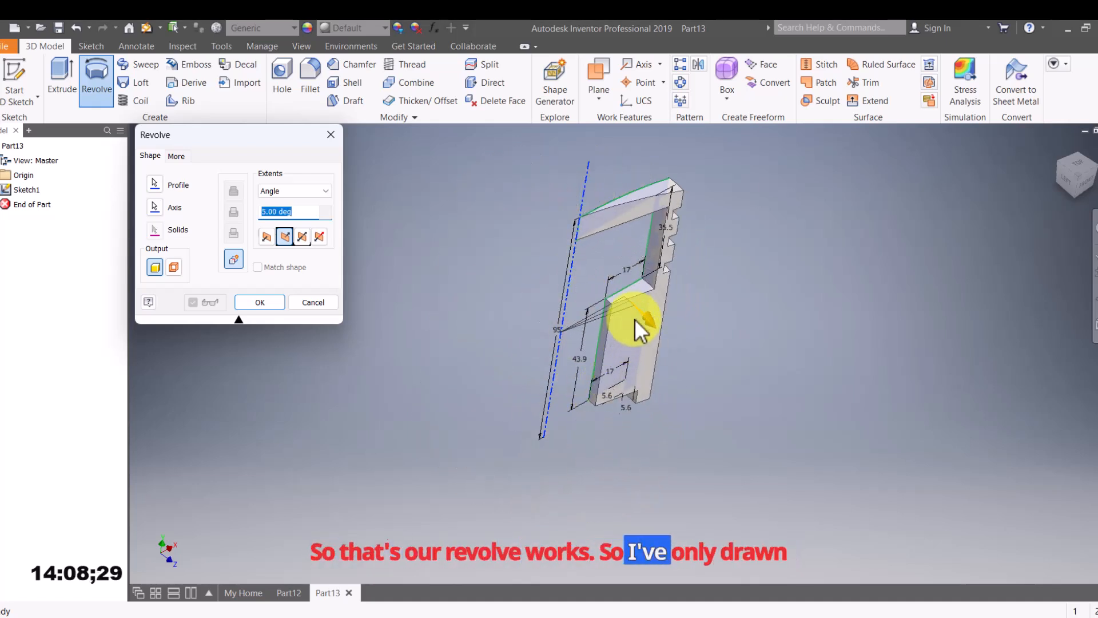
# Set the revolve extents to Full and create the piston body.
pyautogui.click(325, 191)
pyautogui.click(276, 228)
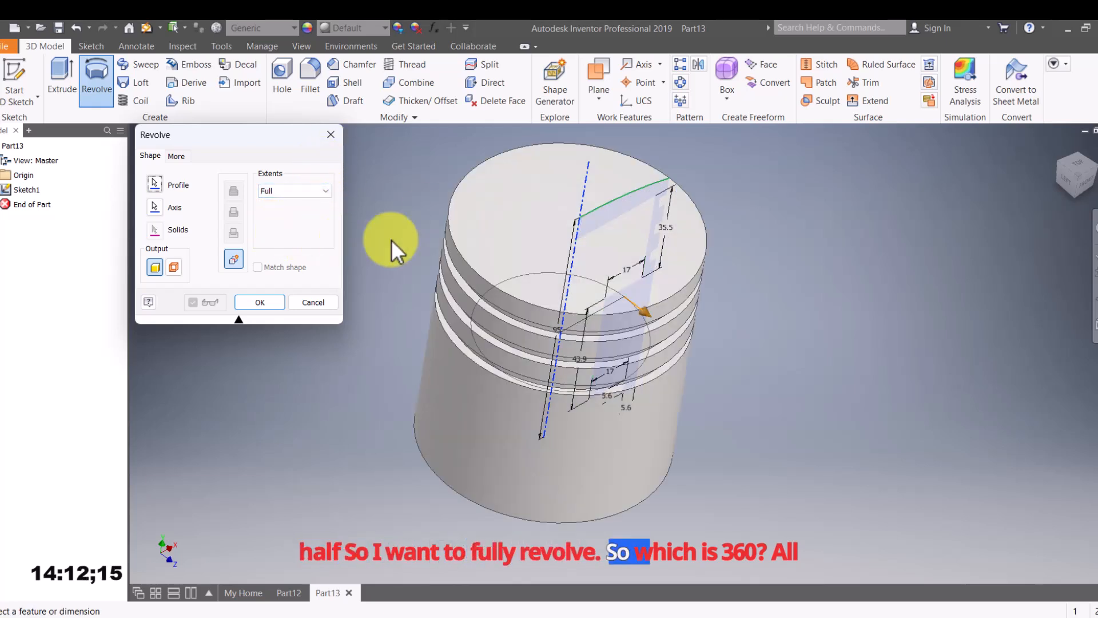
pyautogui.click(264, 308)
# Inspect the revolved piston from several sides, and check Piston Head.JPG for the features still missing.
pyautogui.moveTo(622, 430); pyautogui.dragTo(547, 434, button='middle')
pyautogui.keyDown('shift'); pyautogui.moveTo(702, 461); pyautogui.dragTo(948, 318, button='middle'); pyautogui.keyUp('shift')
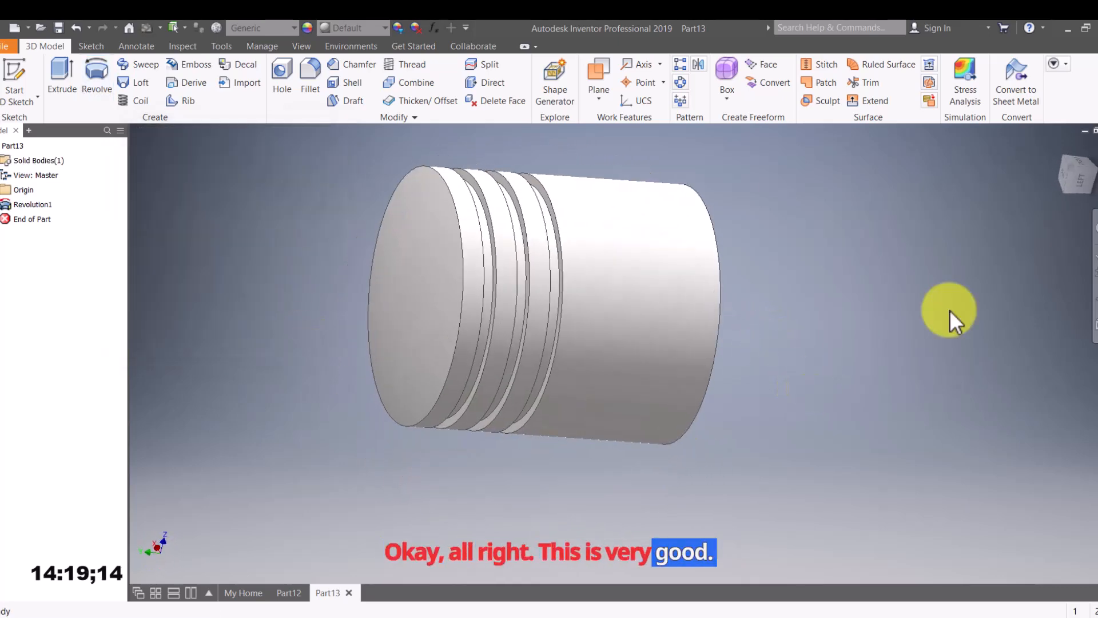
pyautogui.click(1082, 182)
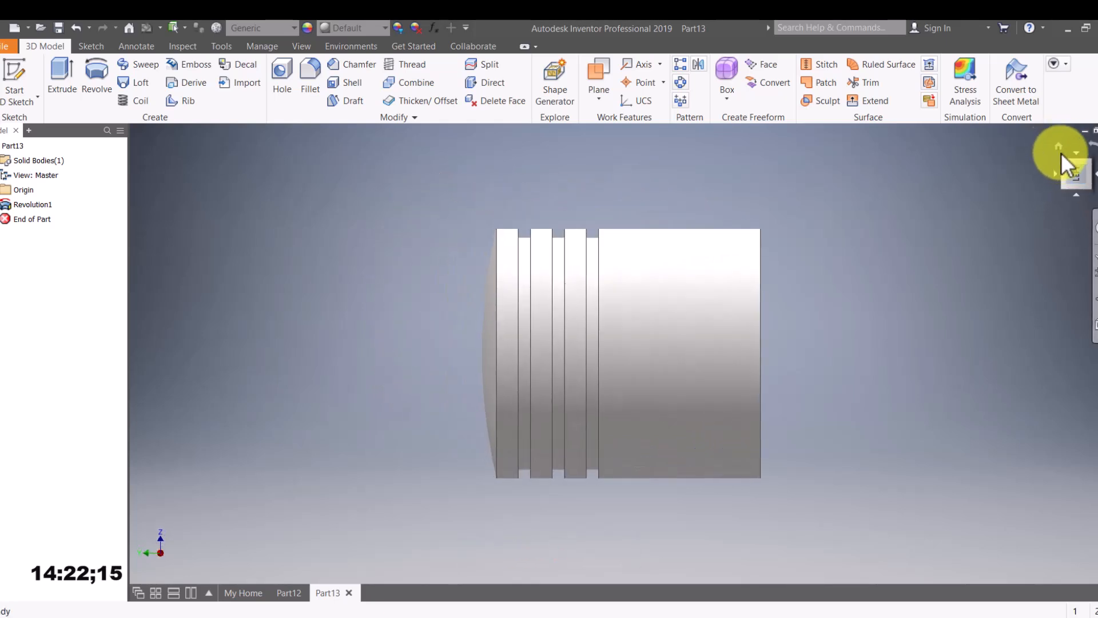
pyautogui.click(1092, 146)
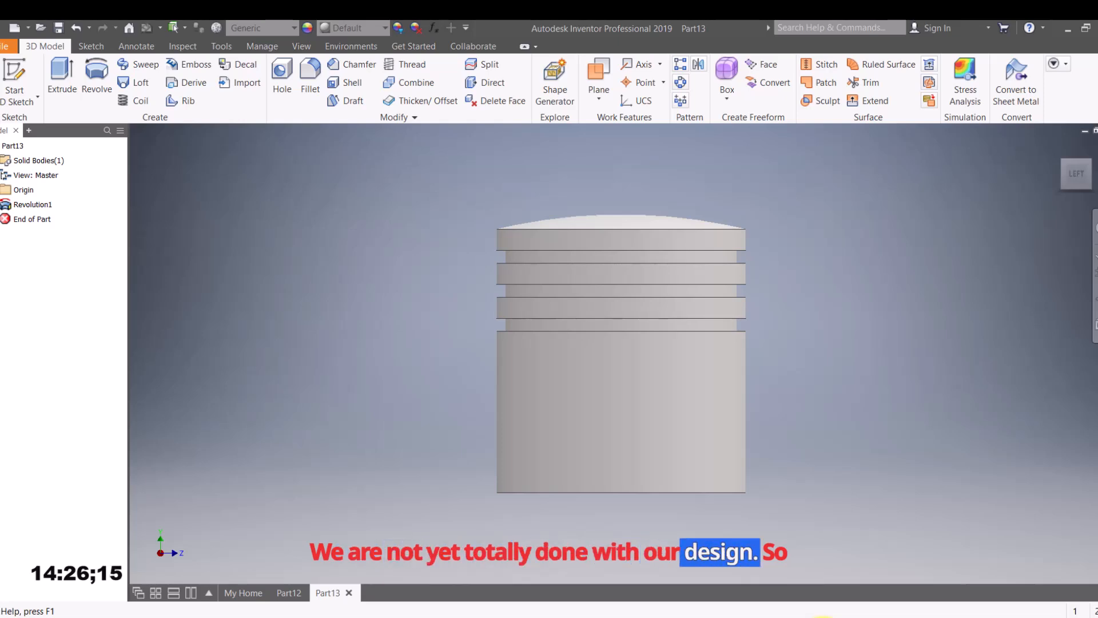
pyautogui.click(823, 617)
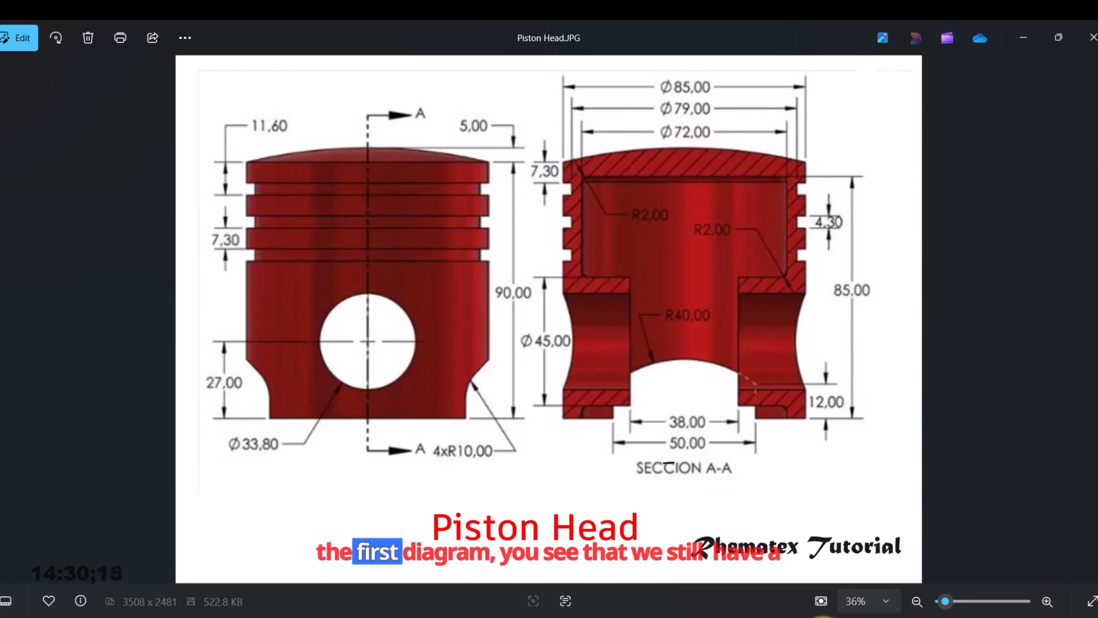
pyautogui.click(823, 617)
pyautogui.click(824, 617)
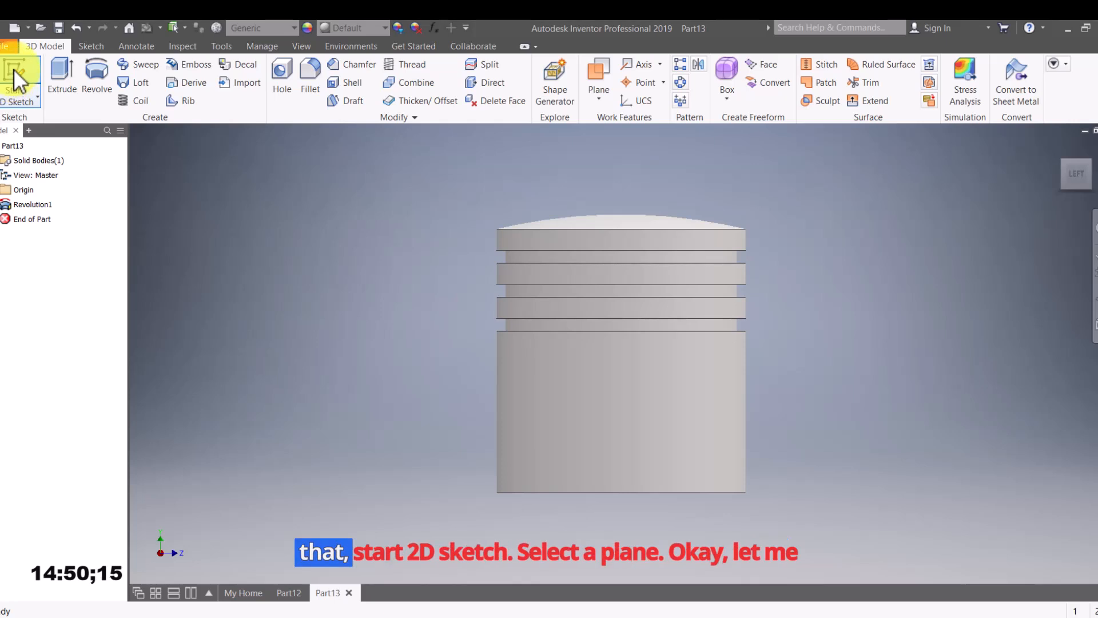
# Start a 2D sketch on the YZ plane and set the visual style to wireframe.
pyautogui.click(12, 67)
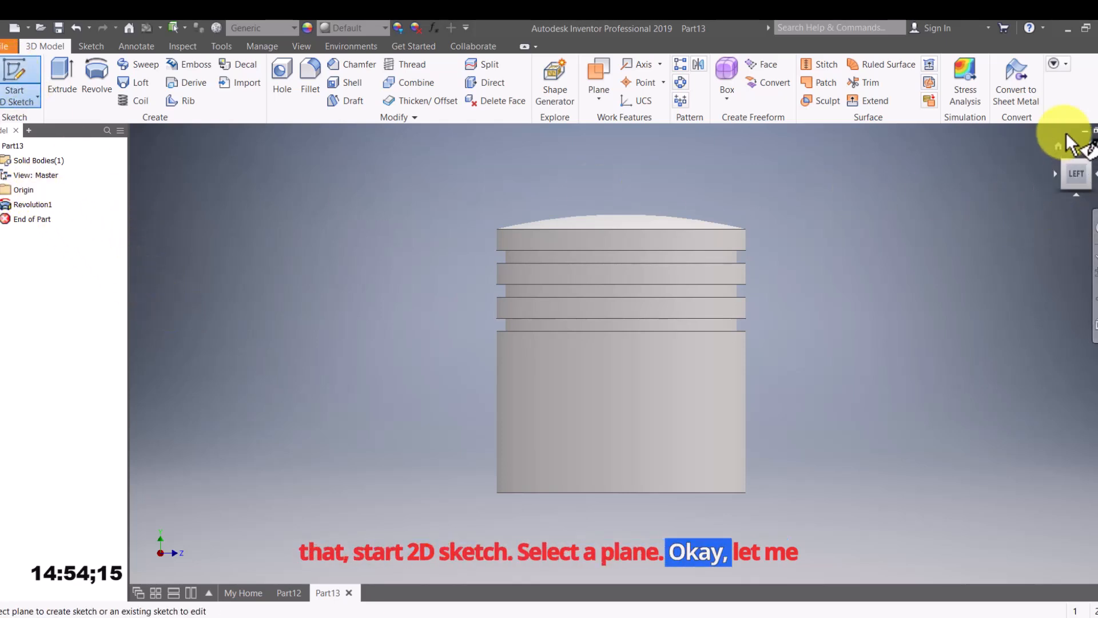
pyautogui.click(1062, 147)
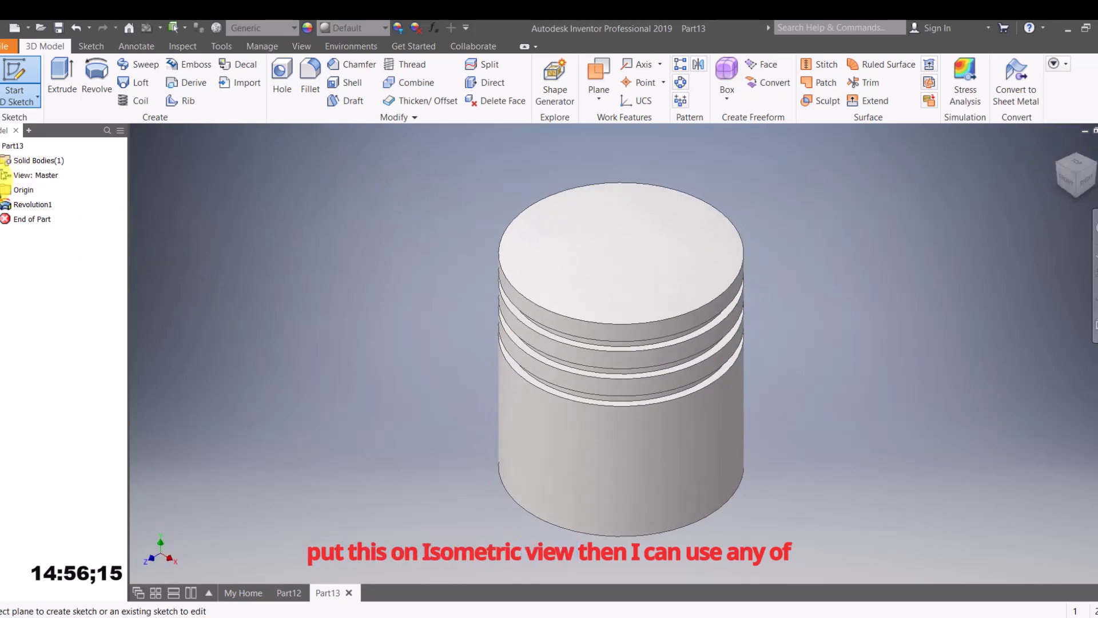
pyautogui.click(4, 190)
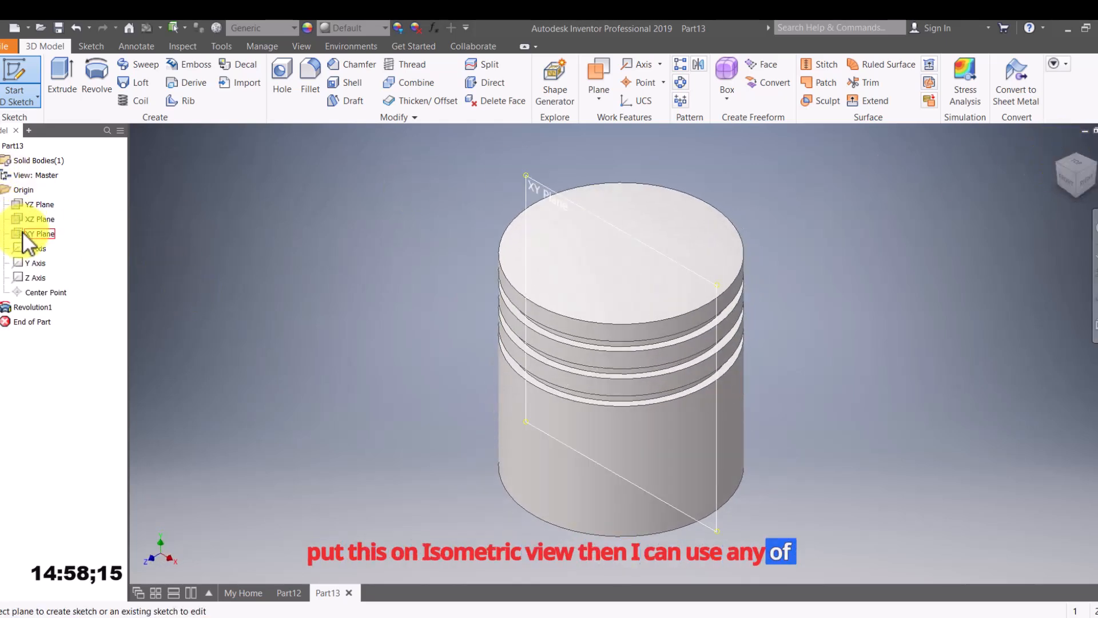
pyautogui.click(44, 204)
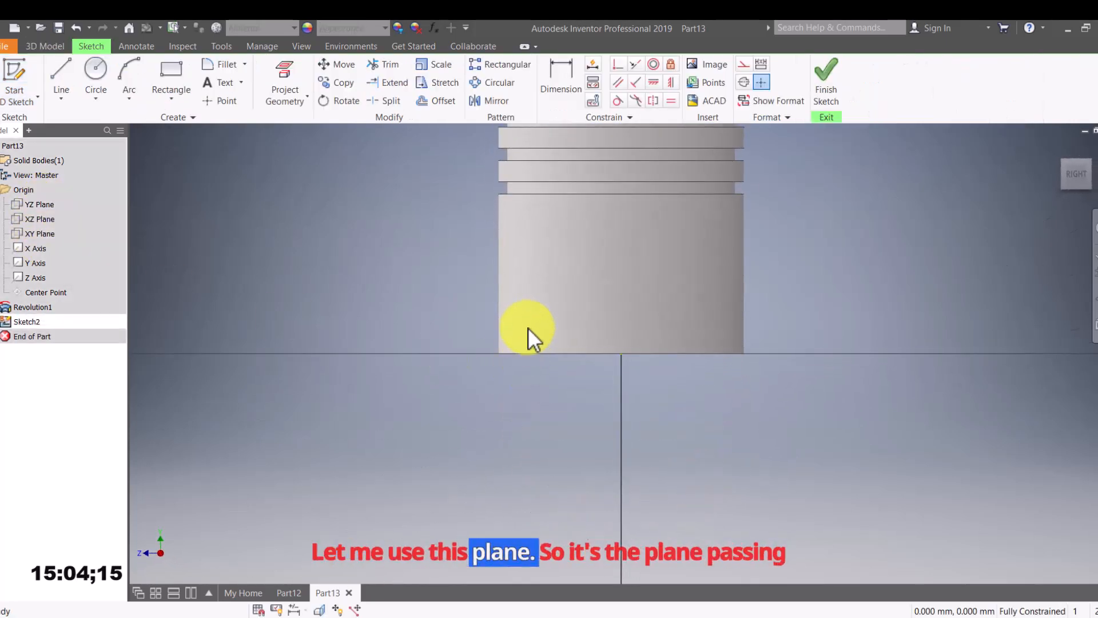
pyautogui.moveTo(566, 297); pyautogui.dragTo(553, 399, button='middle')
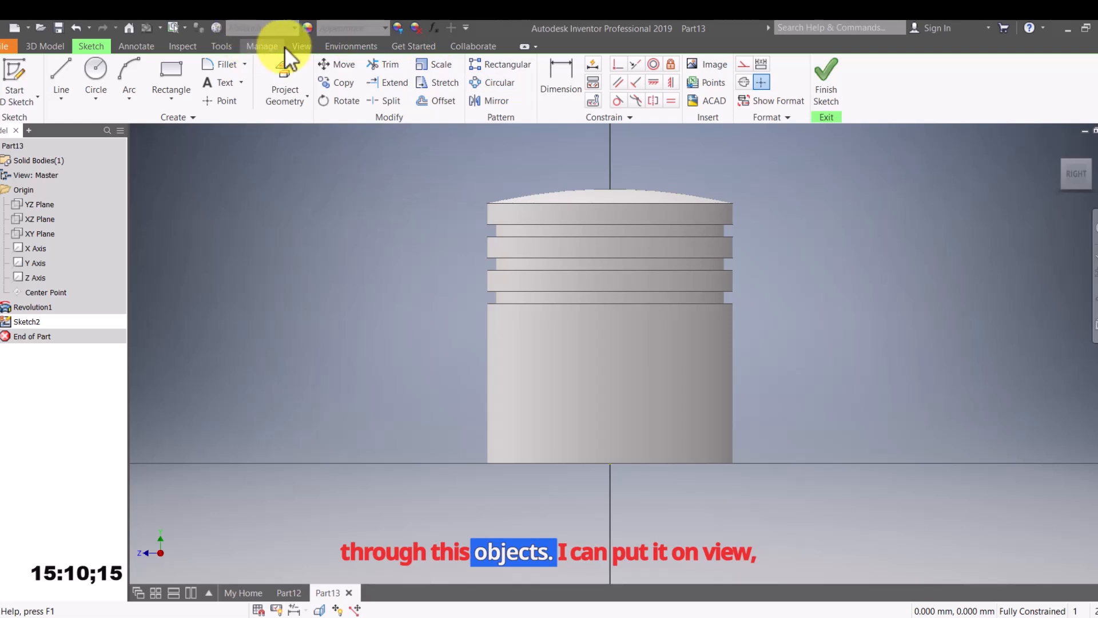
pyautogui.click(306, 47)
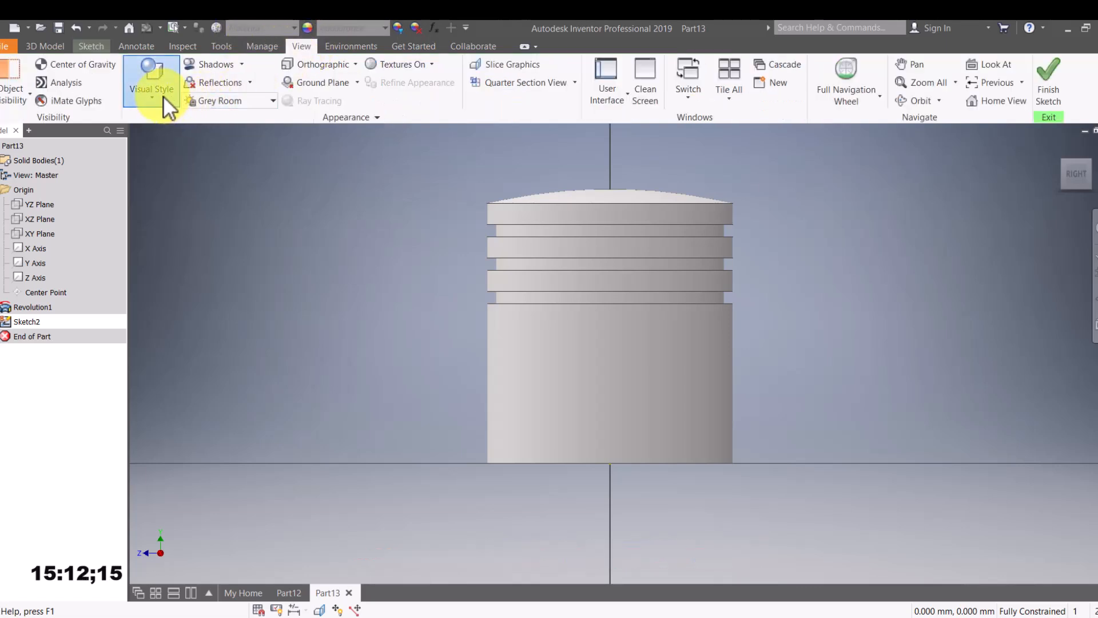
pyautogui.click(163, 95)
pyautogui.click(171, 247)
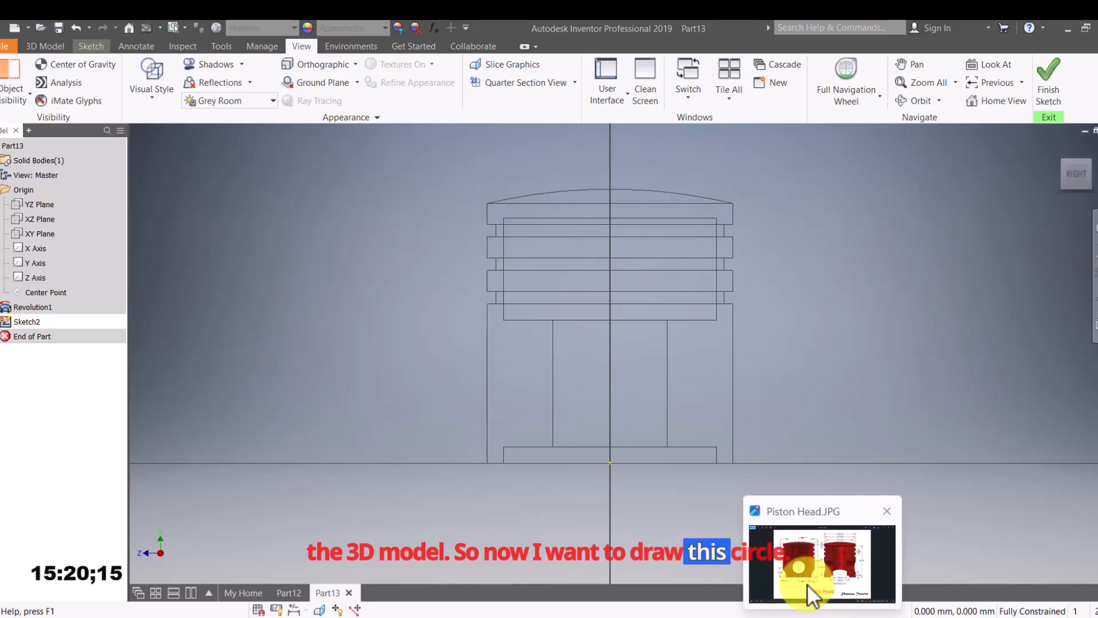
# Following Piston Head.JPG, draw a 27 mm vertical centreline up from the origin on the piston's base.
pyautogui.click(814, 598)
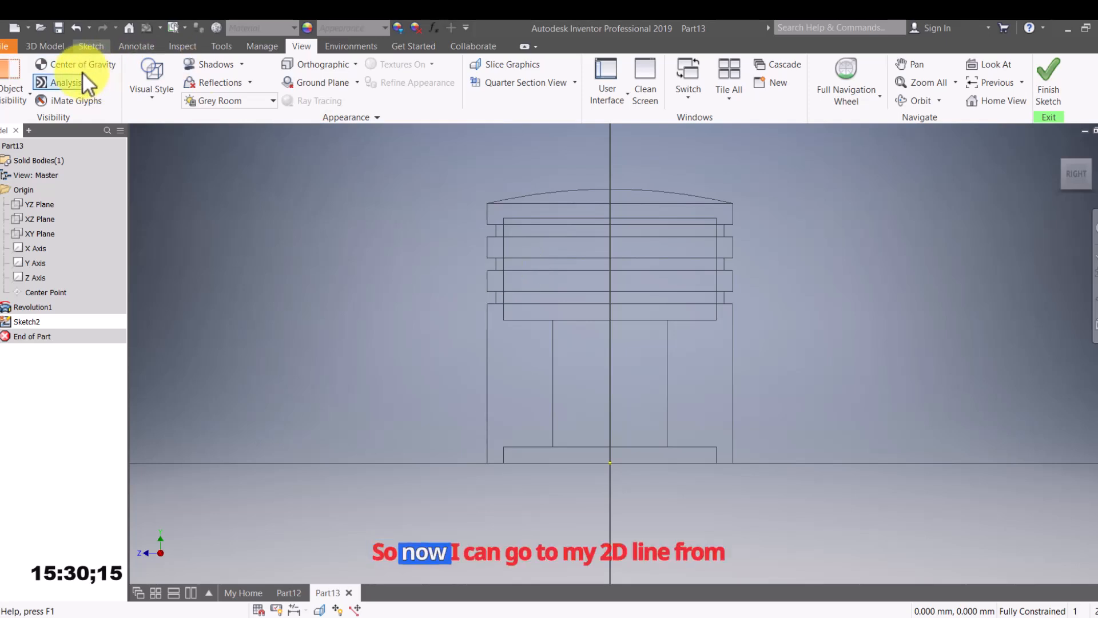
pyautogui.click(87, 46)
pyautogui.click(61, 74)
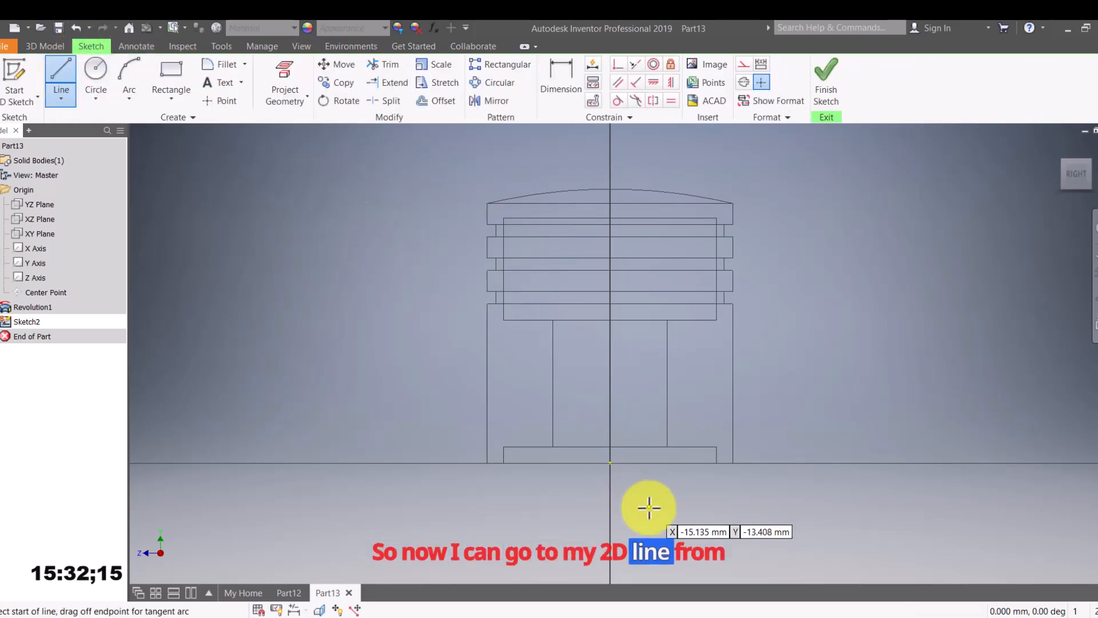
pyautogui.click(609, 461)
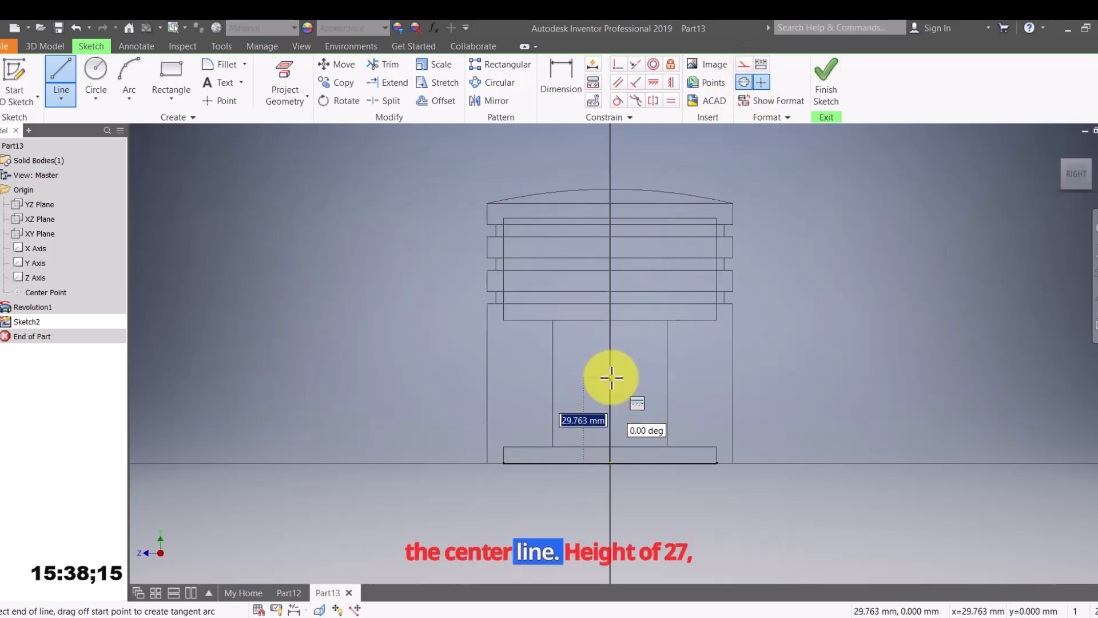
pyautogui.write('27')
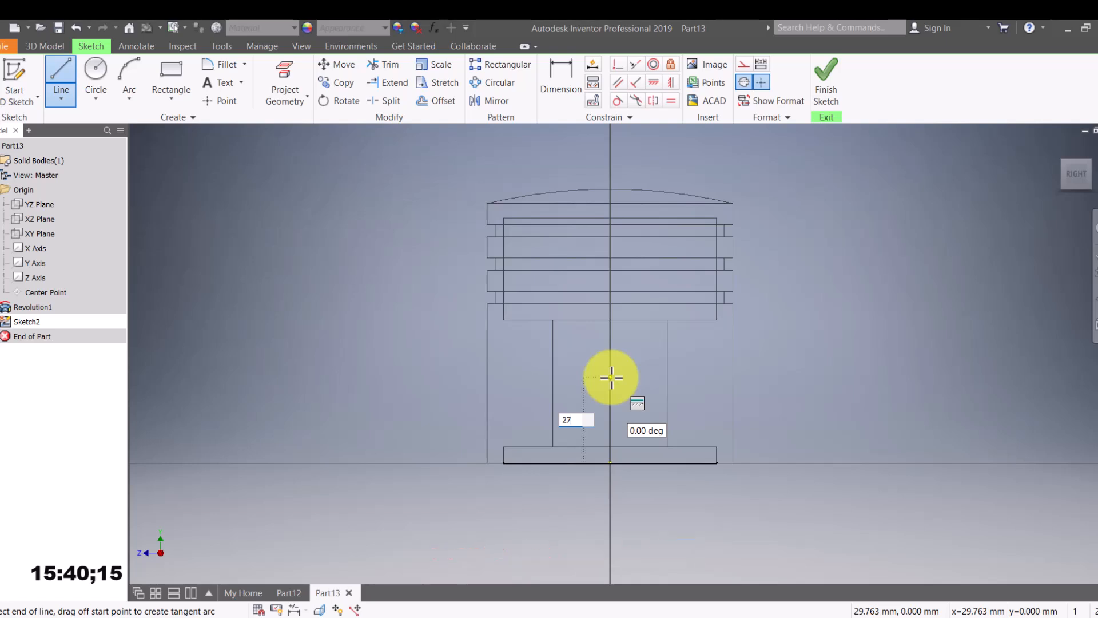
pyautogui.press('Return')
# Draw a 33.8 mm diameter circle centred on the upper end of the 27 mm centreline, and finish the sketch.
pyautogui.click(96, 80)
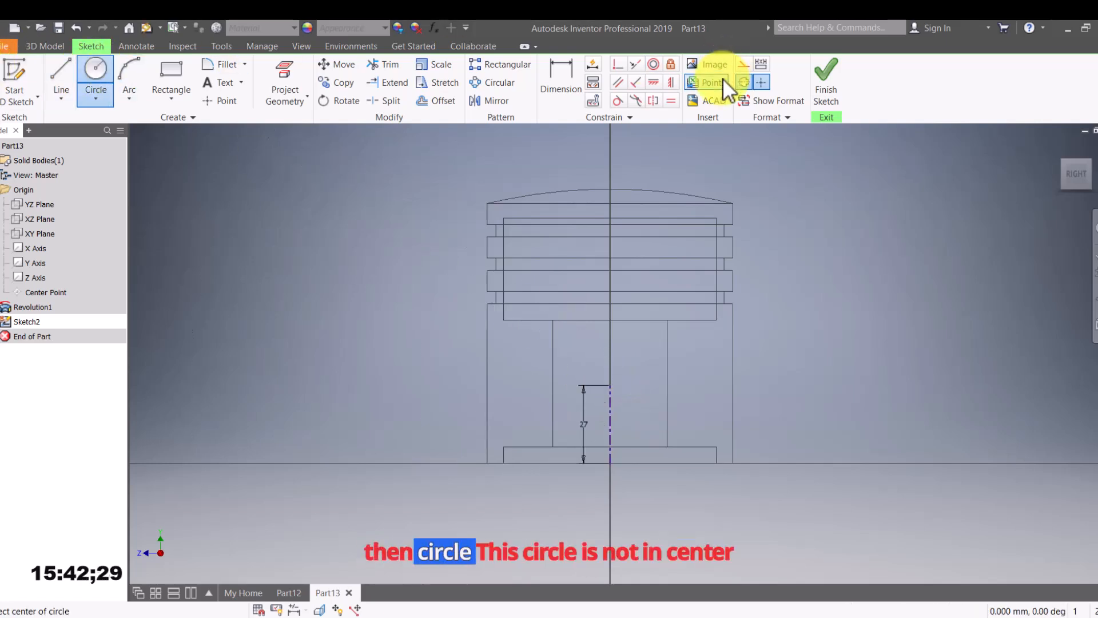
pyautogui.click(610, 387)
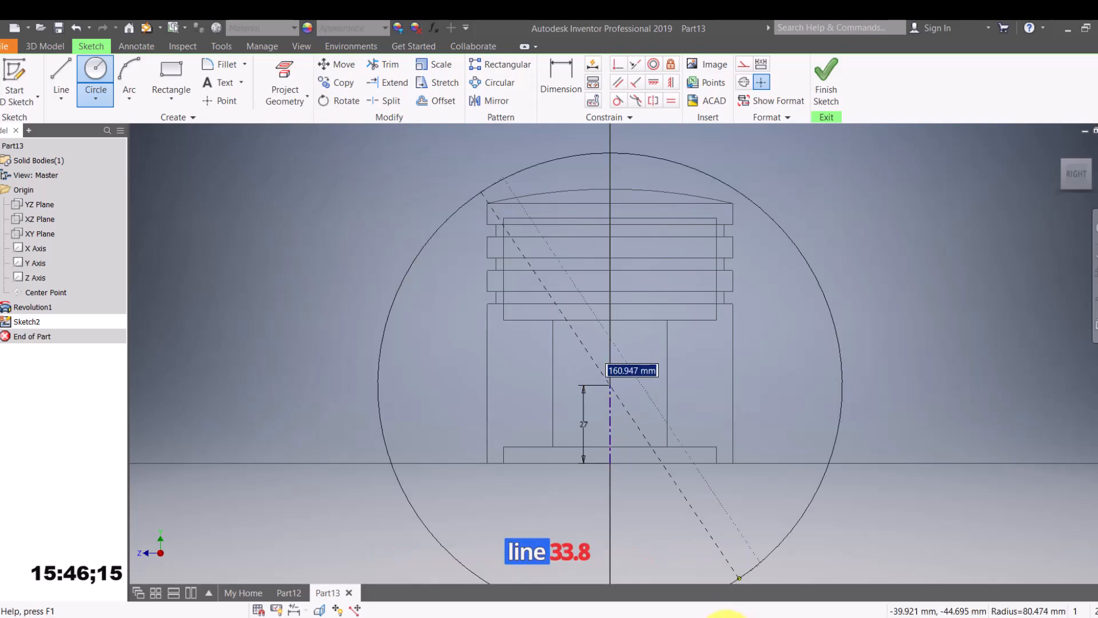
pyautogui.click(806, 616)
pyautogui.click(806, 616)
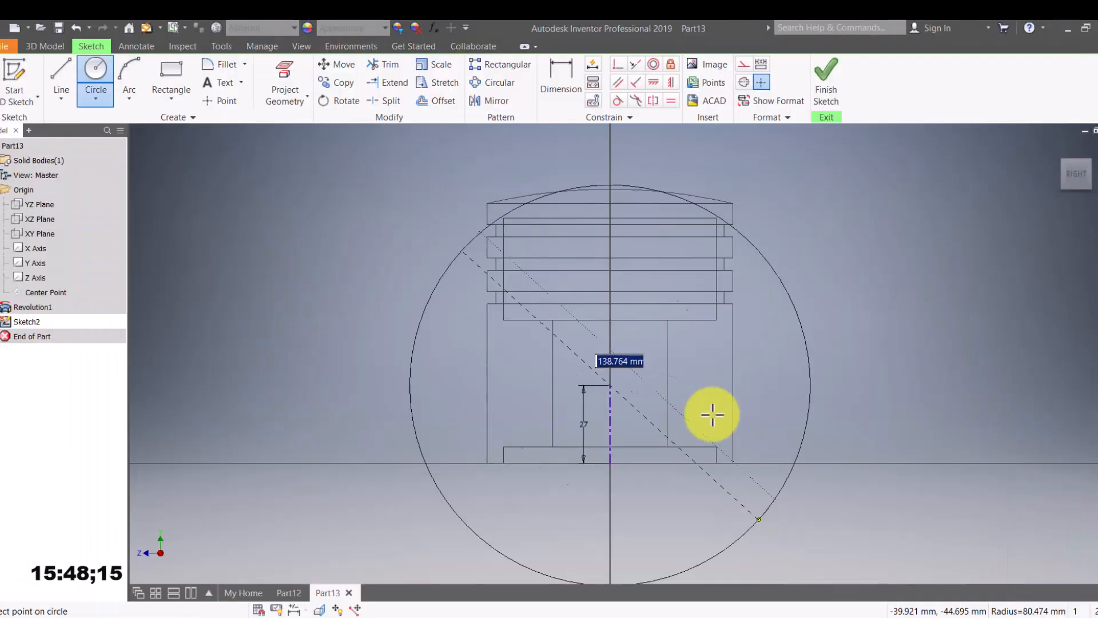
pyautogui.press('Return')
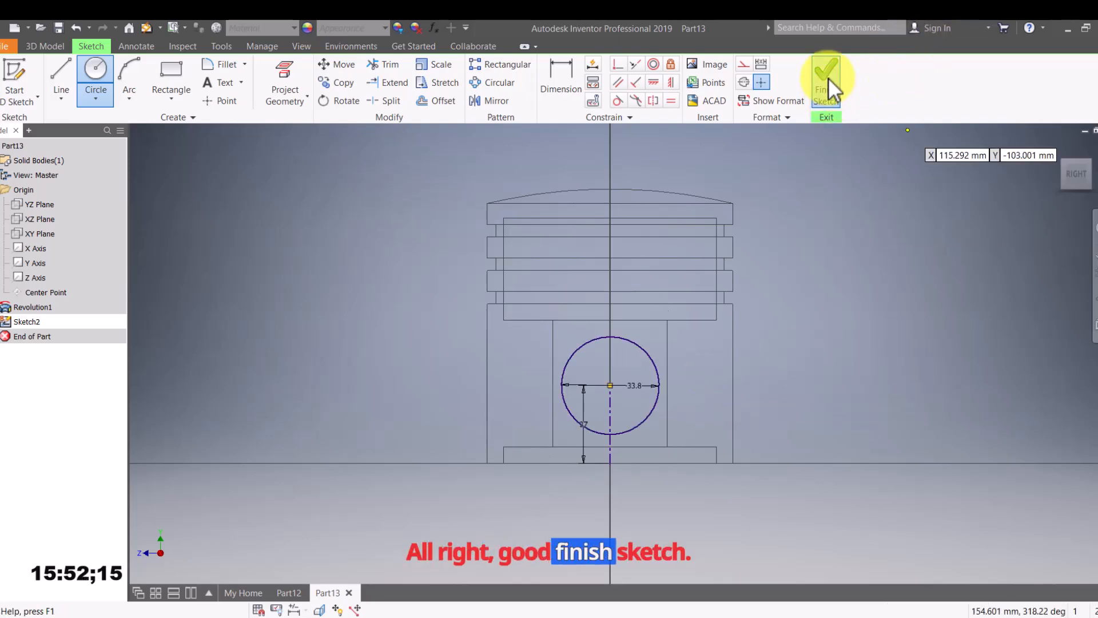
pyautogui.click(828, 77)
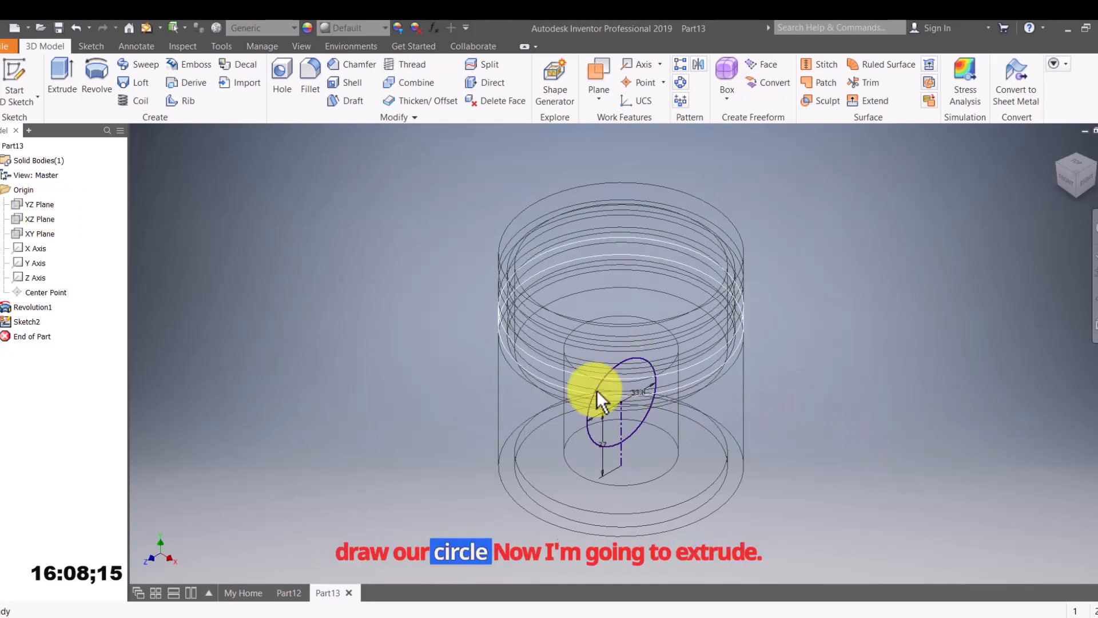
# Cut the 33.8 mm circle through both sides of the piston with a symmetric Extrude about 186 mm long.
pyautogui.click(56, 68)
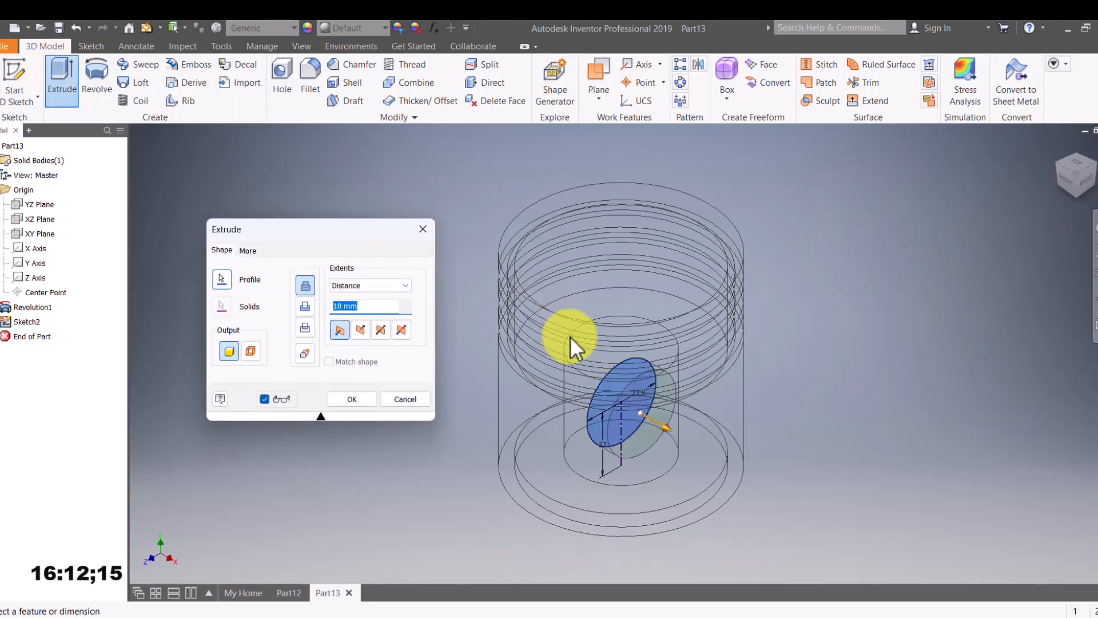
pyautogui.moveTo(670, 430); pyautogui.dragTo(871, 555)
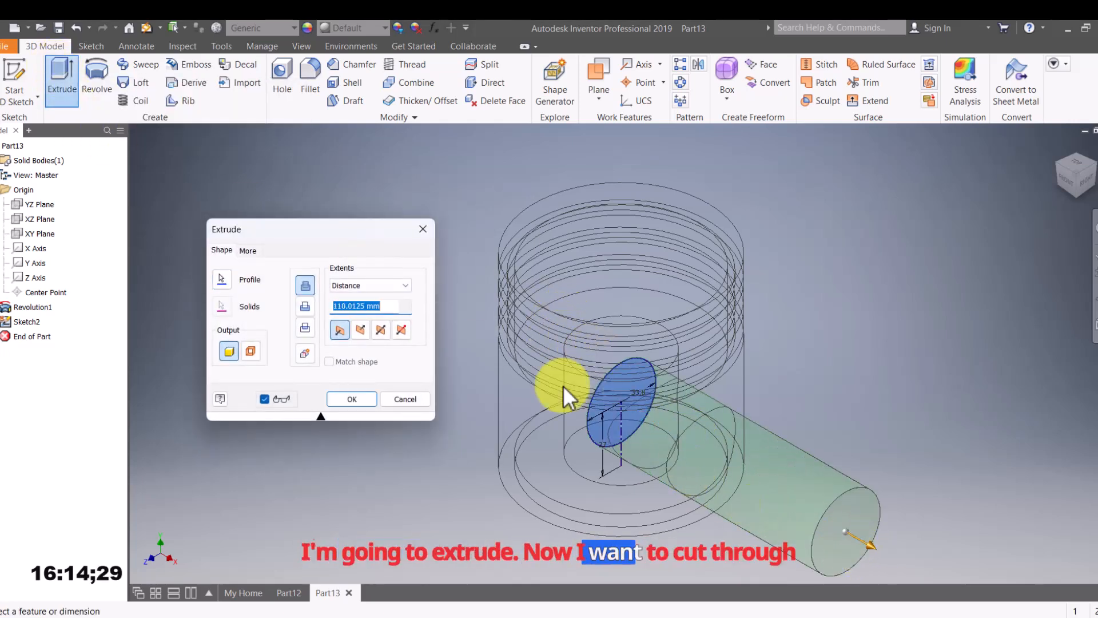
pyautogui.click(382, 332)
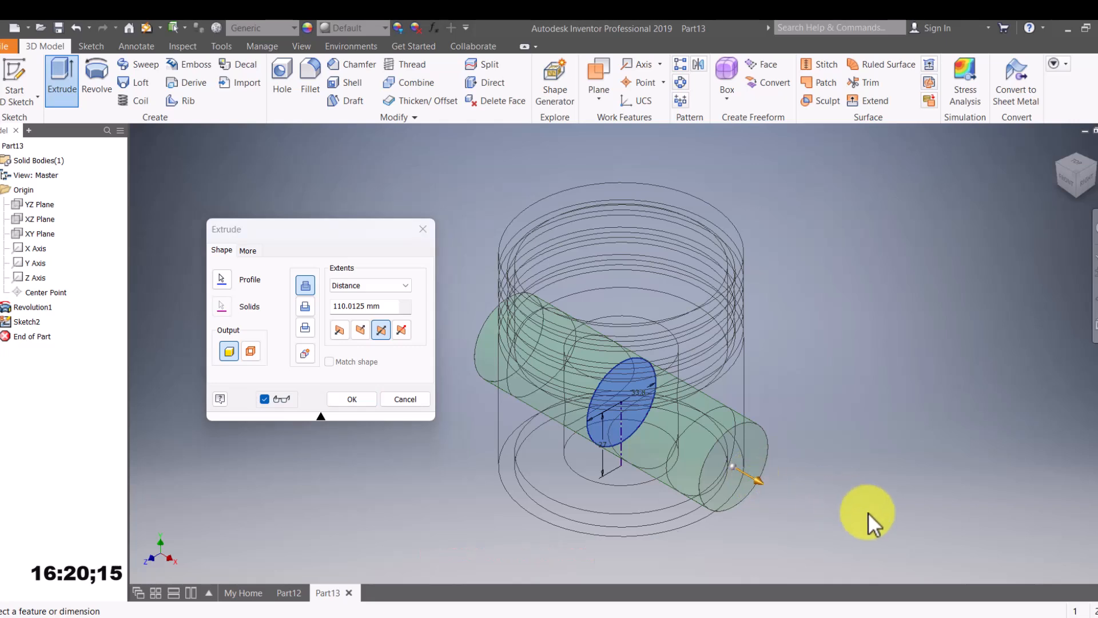
pyautogui.moveTo(760, 483); pyautogui.dragTo(845, 517)
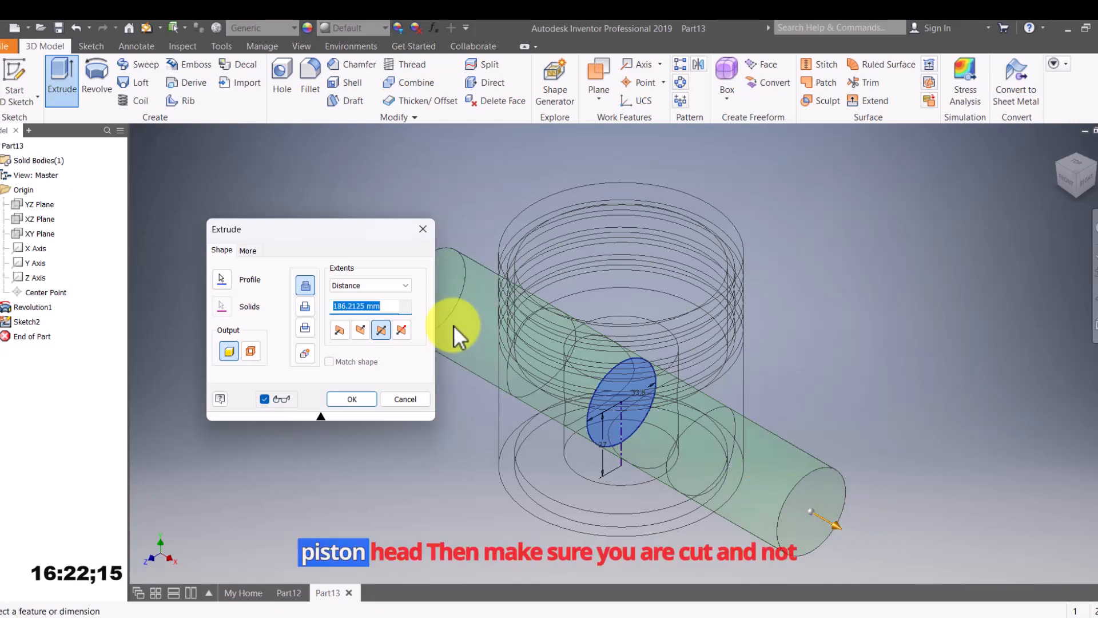
pyautogui.click(307, 303)
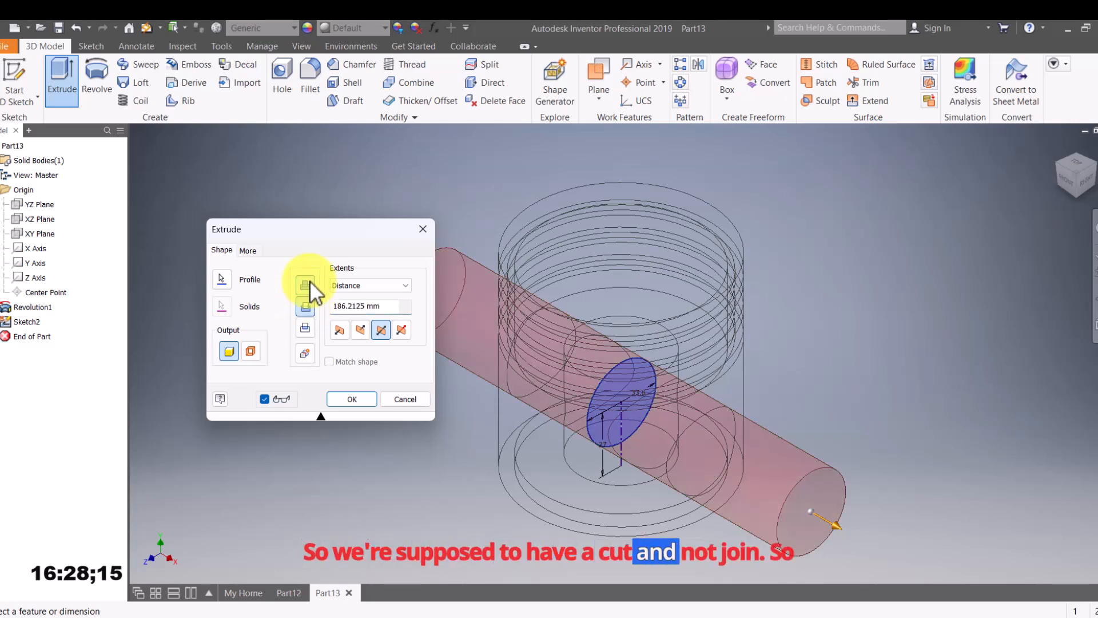
pyautogui.click(308, 283)
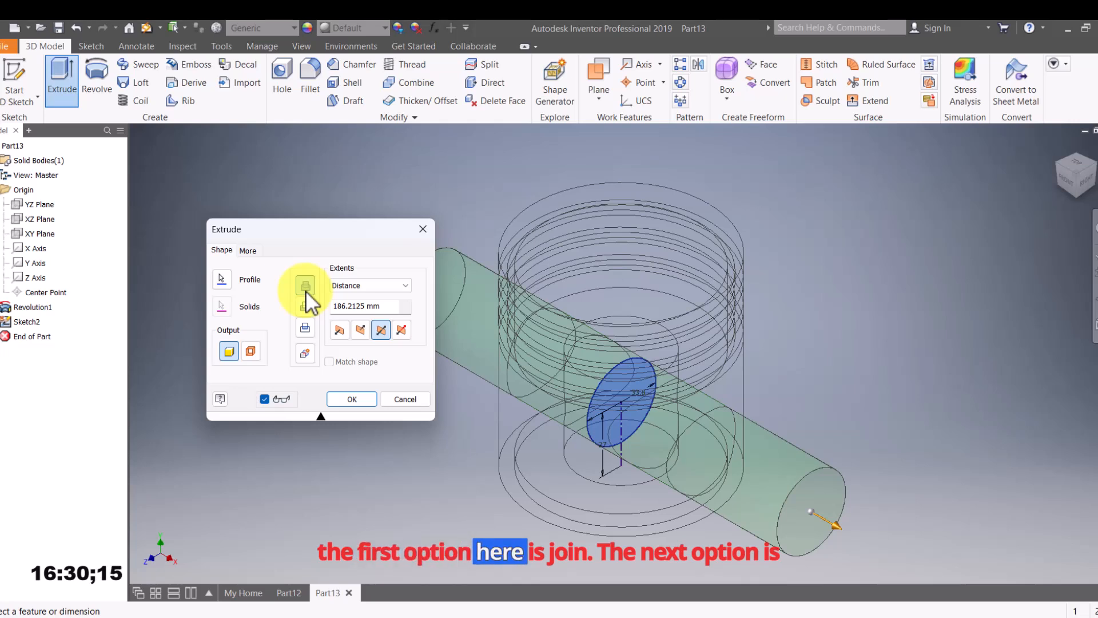
pyautogui.click(305, 306)
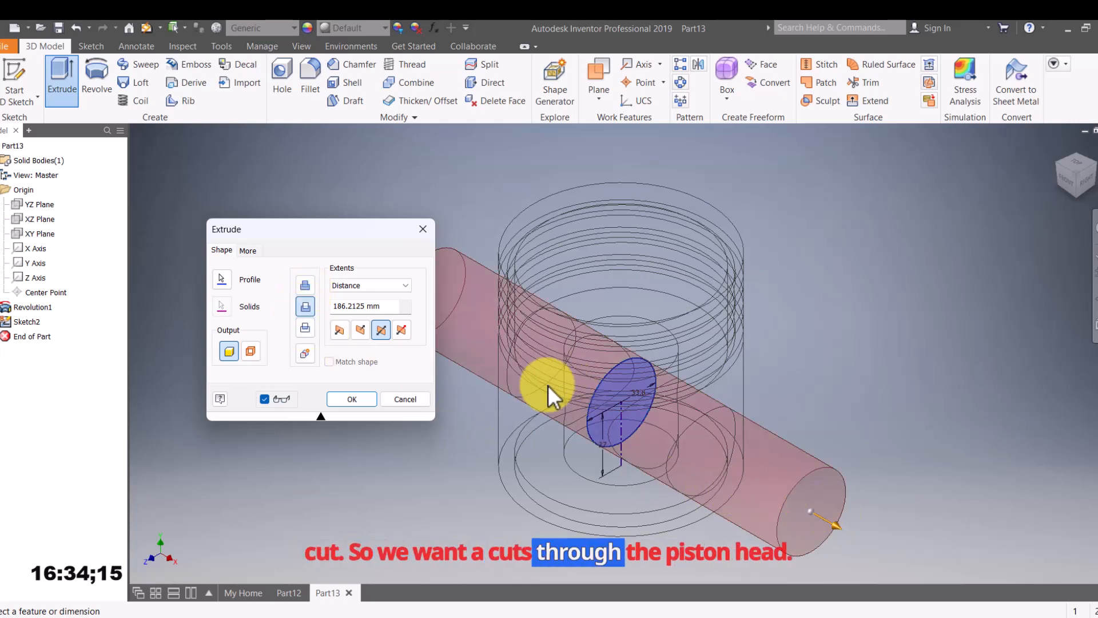
pyautogui.click(353, 399)
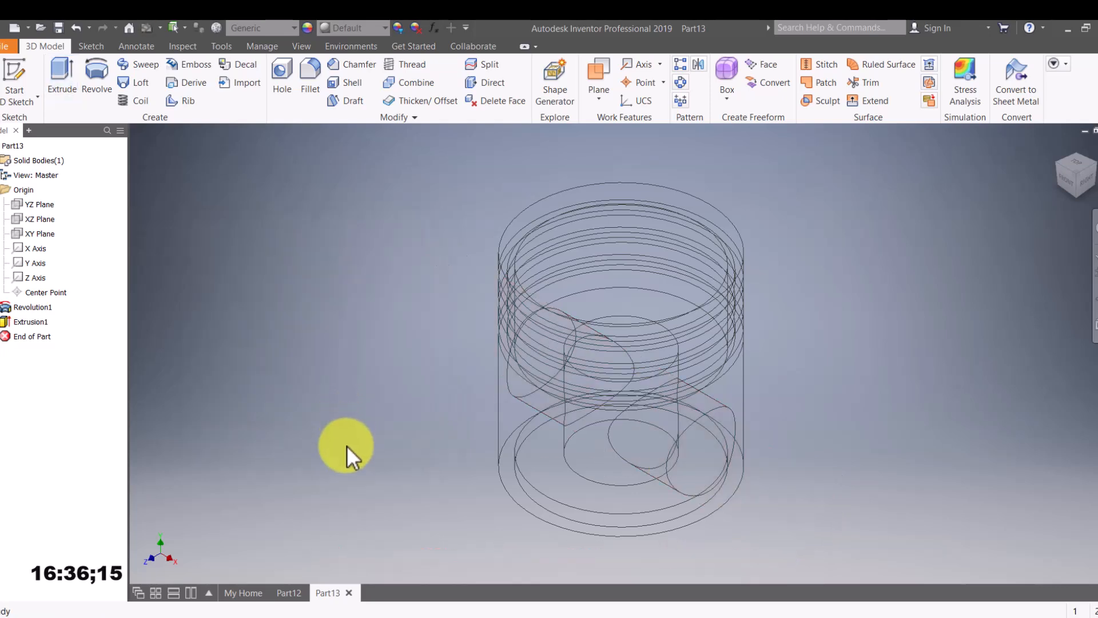
# Change the visual style from wireframe to Shaded with Edges.
pyautogui.click(302, 45)
pyautogui.click(169, 98)
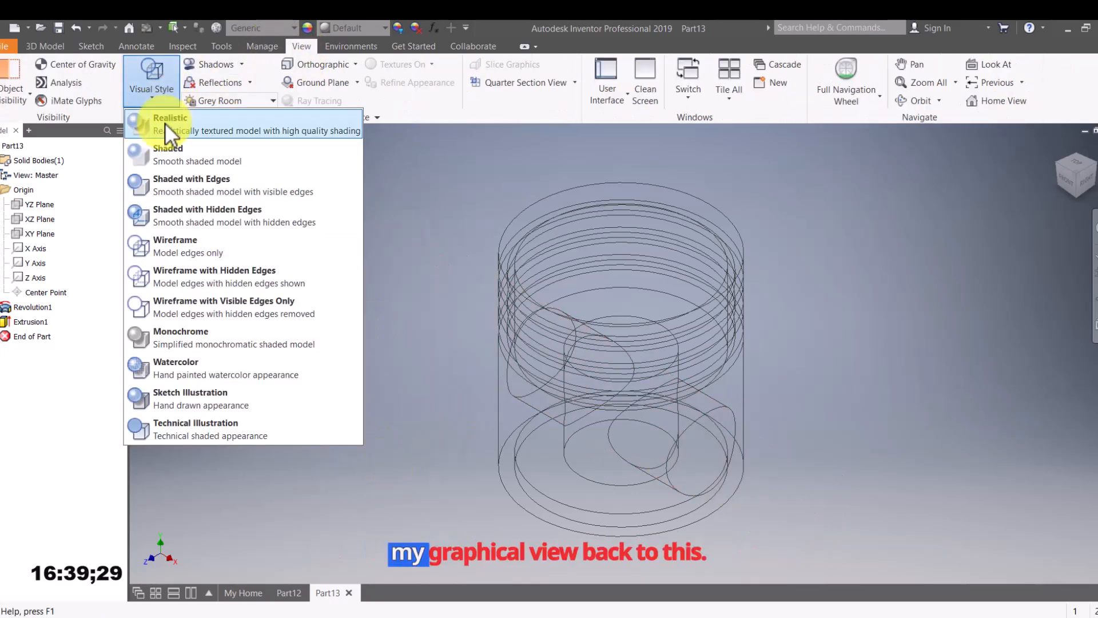
pyautogui.click(180, 221)
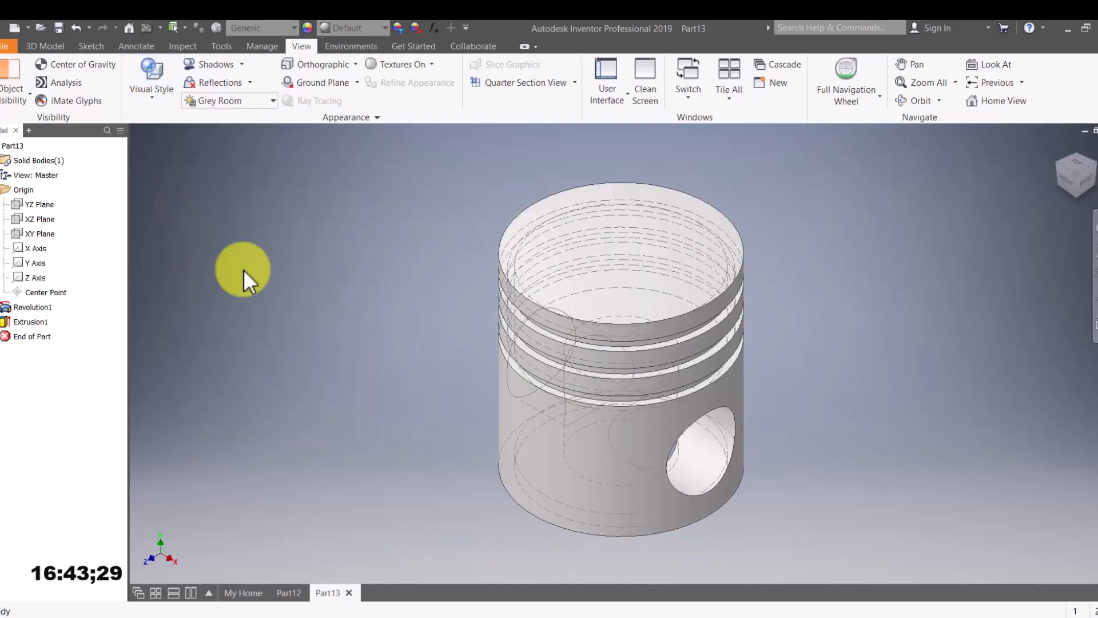
pyautogui.click(143, 89)
pyautogui.click(153, 181)
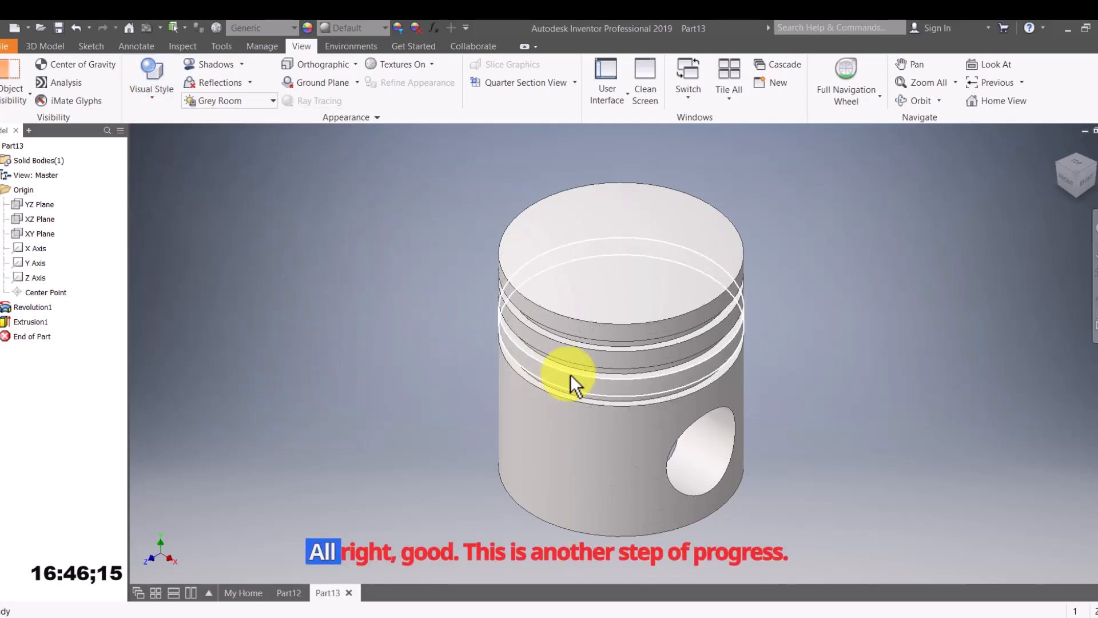
# Inspect the pin hole from another angle, and check Piston Head.JPG for the remaining cut at the piston's base.
pyautogui.keyDown('shift'); pyautogui.moveTo(729, 458); pyautogui.dragTo(744, 441, button='middle'); pyautogui.keyUp('shift')
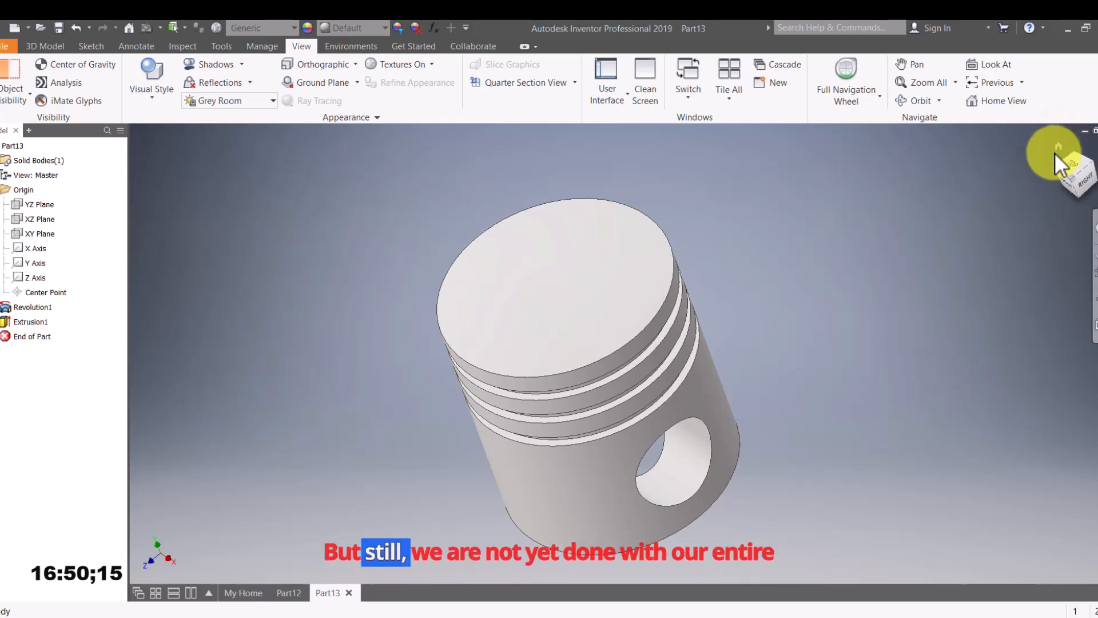
pyautogui.click(1057, 147)
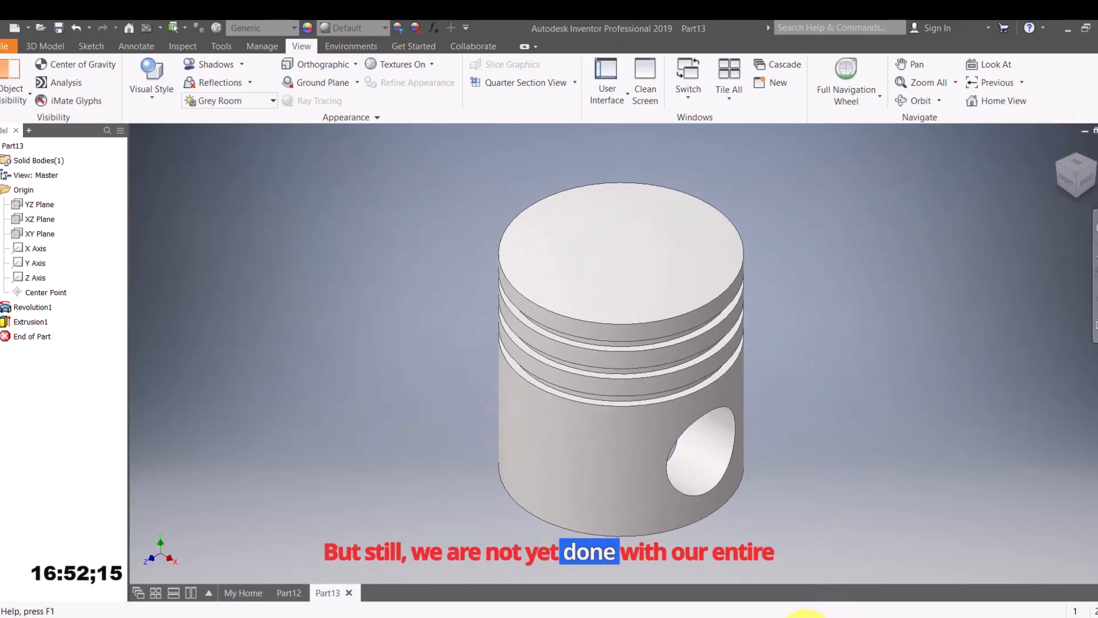
pyautogui.click(835, 564)
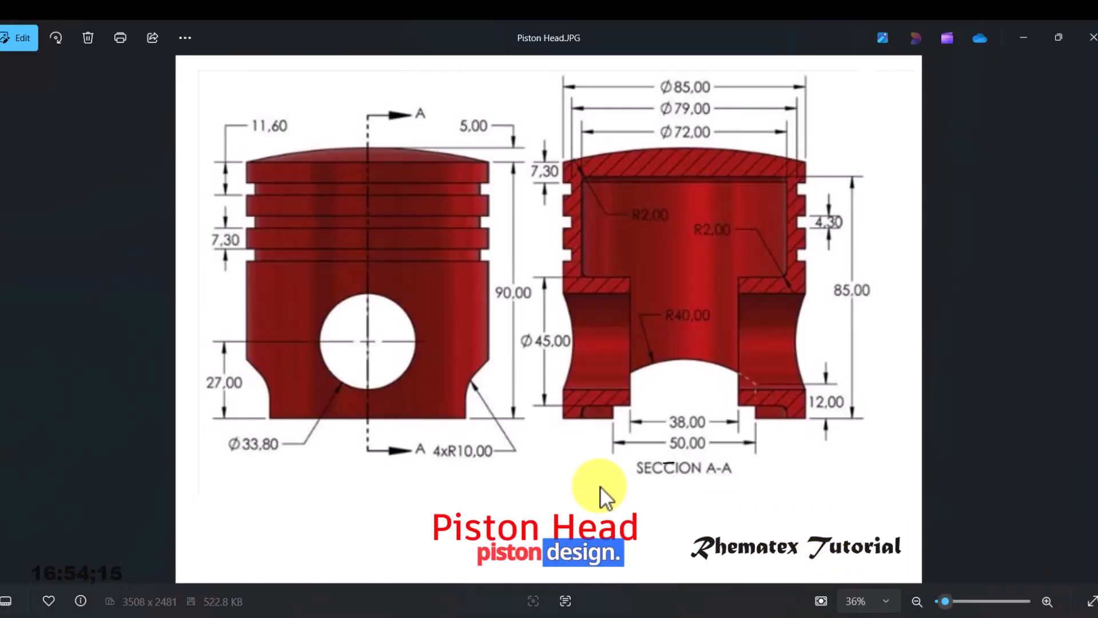
pyautogui.hotkey('alt', 'Tab')
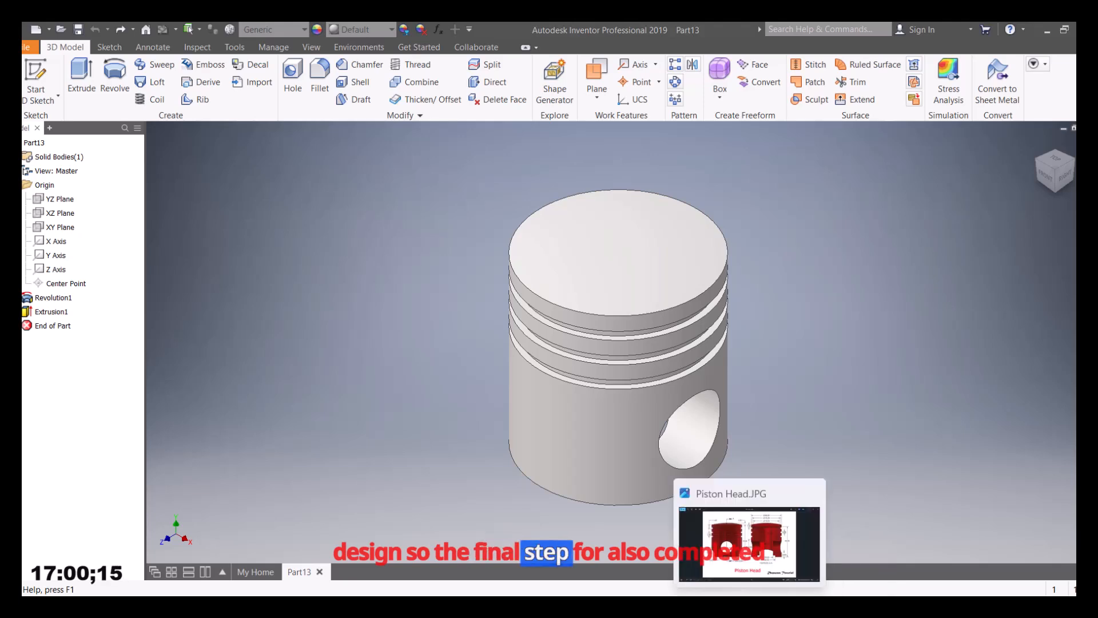
pyautogui.click(778, 566)
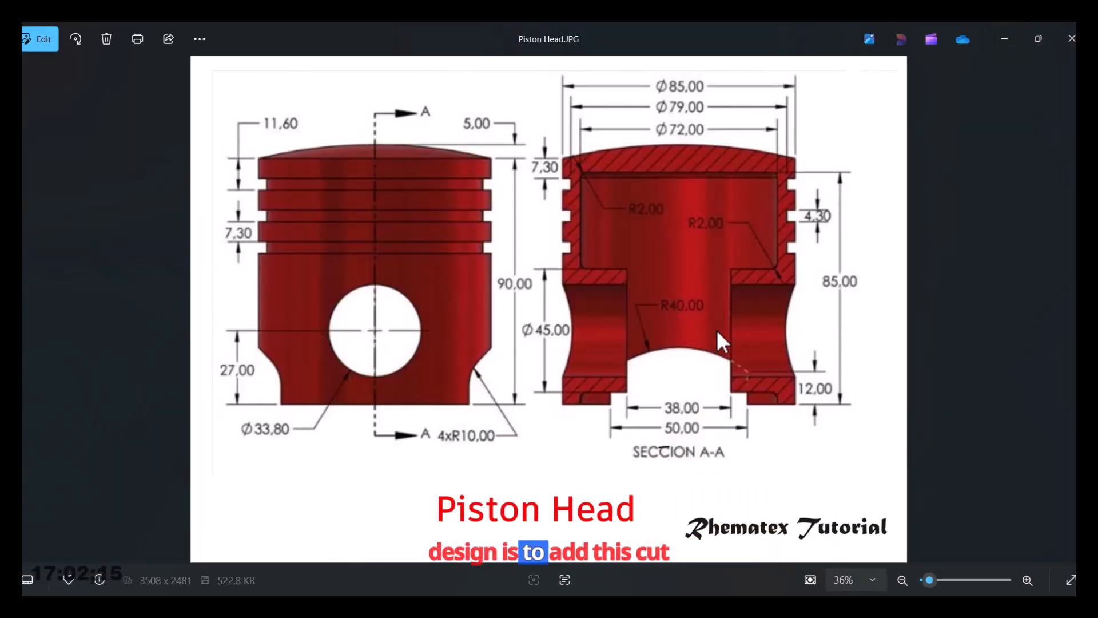
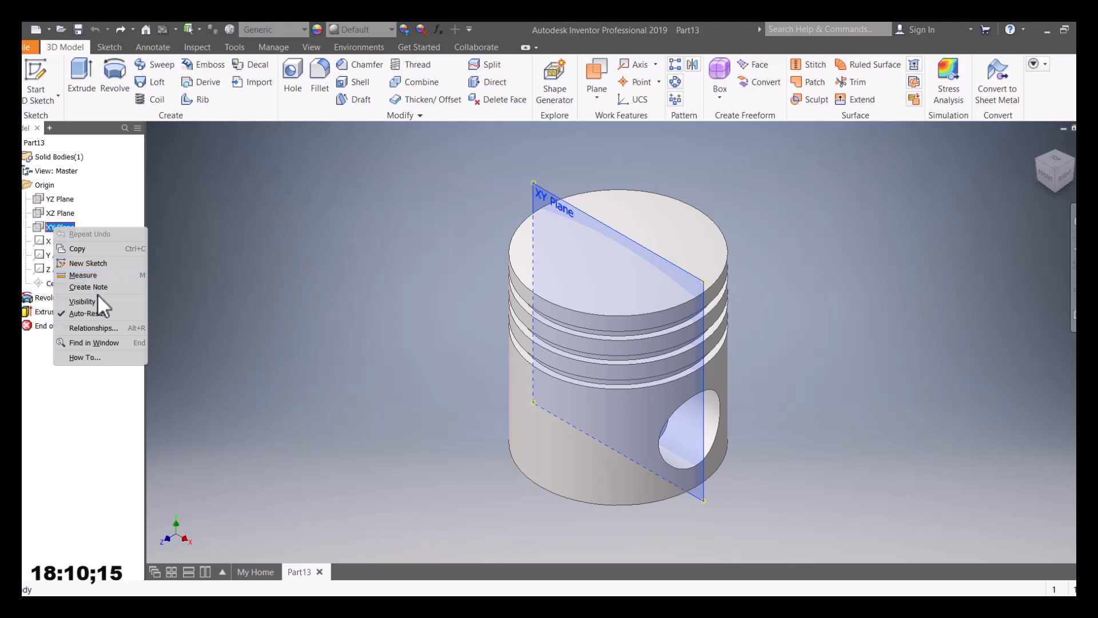
# Show the XY plane and create a work plane offset about 50 mm from it, just outside the piston.
pyautogui.click(91, 302)
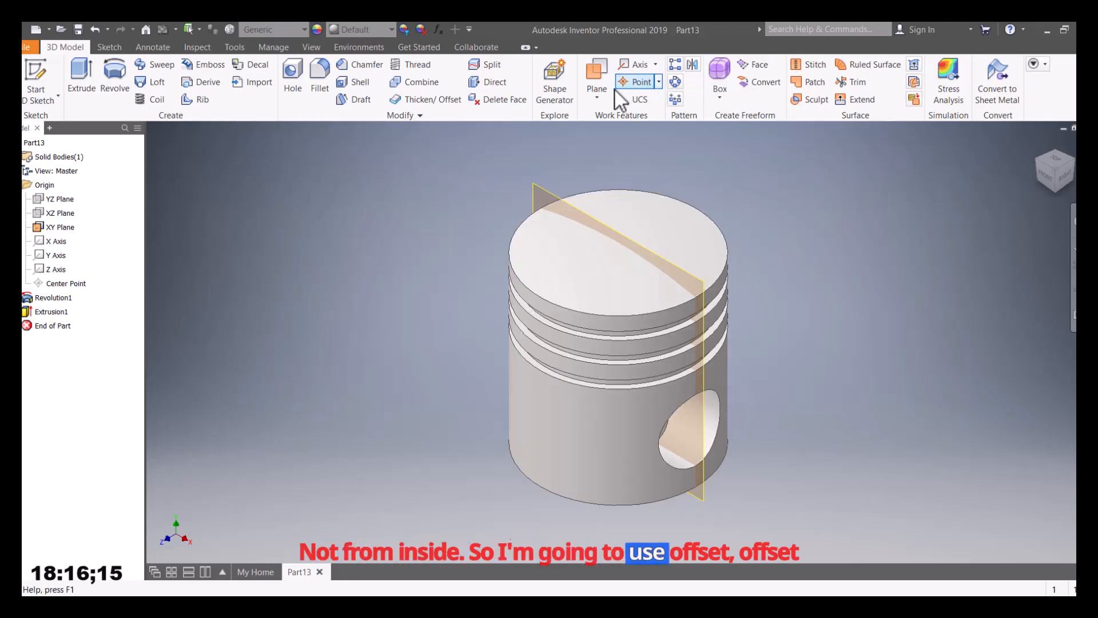
pyautogui.click(596, 90)
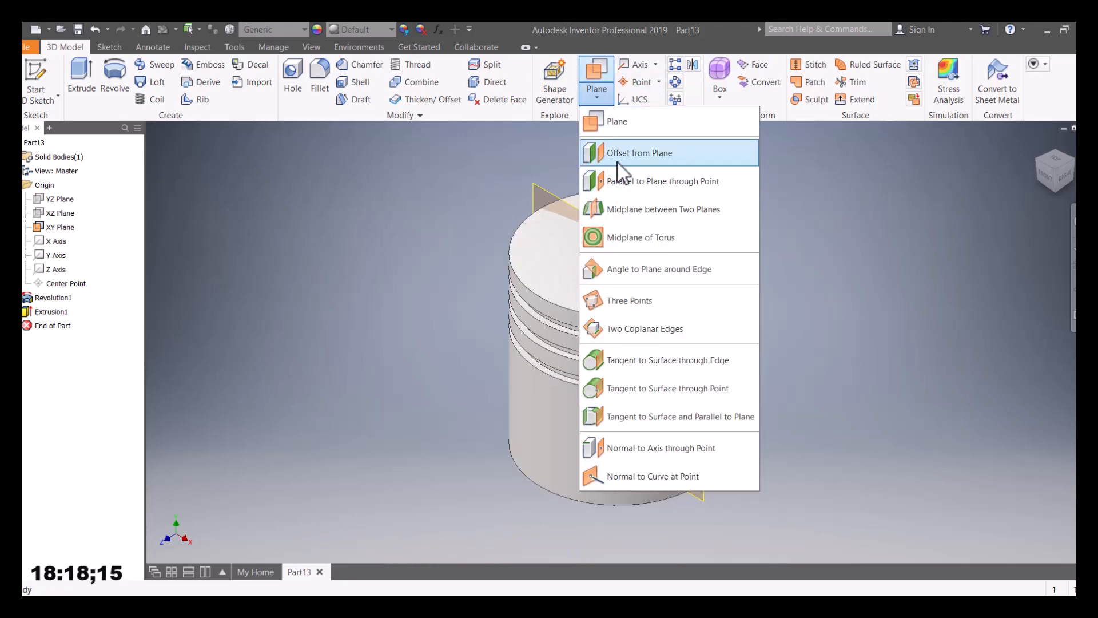
pyautogui.click(615, 149)
pyautogui.click(541, 189)
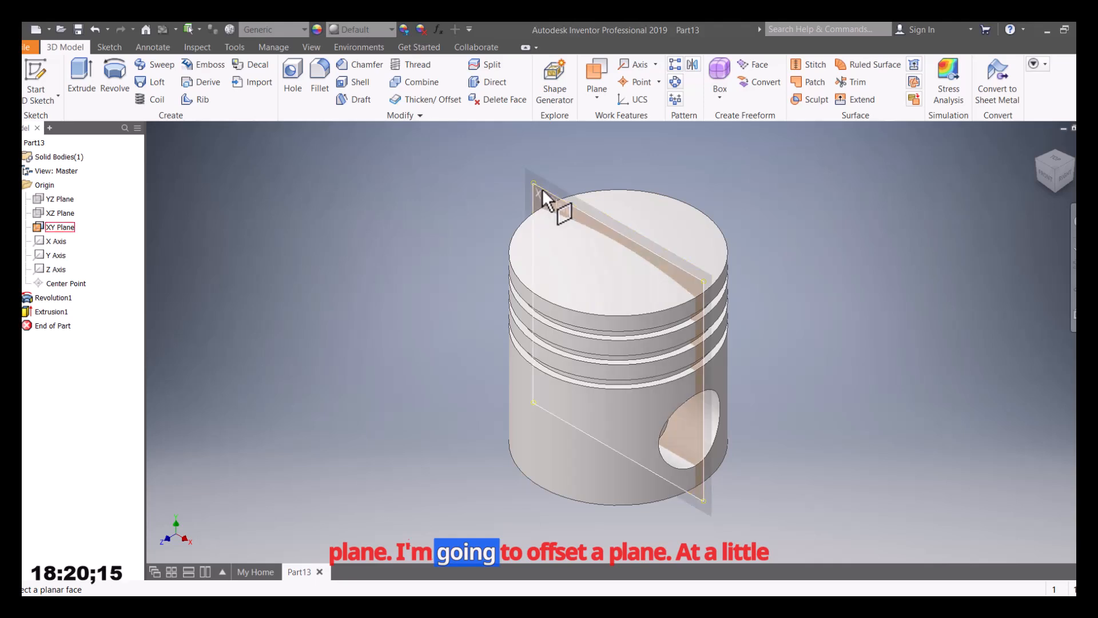
pyautogui.moveTo(608, 351); pyautogui.dragTo(485, 417)
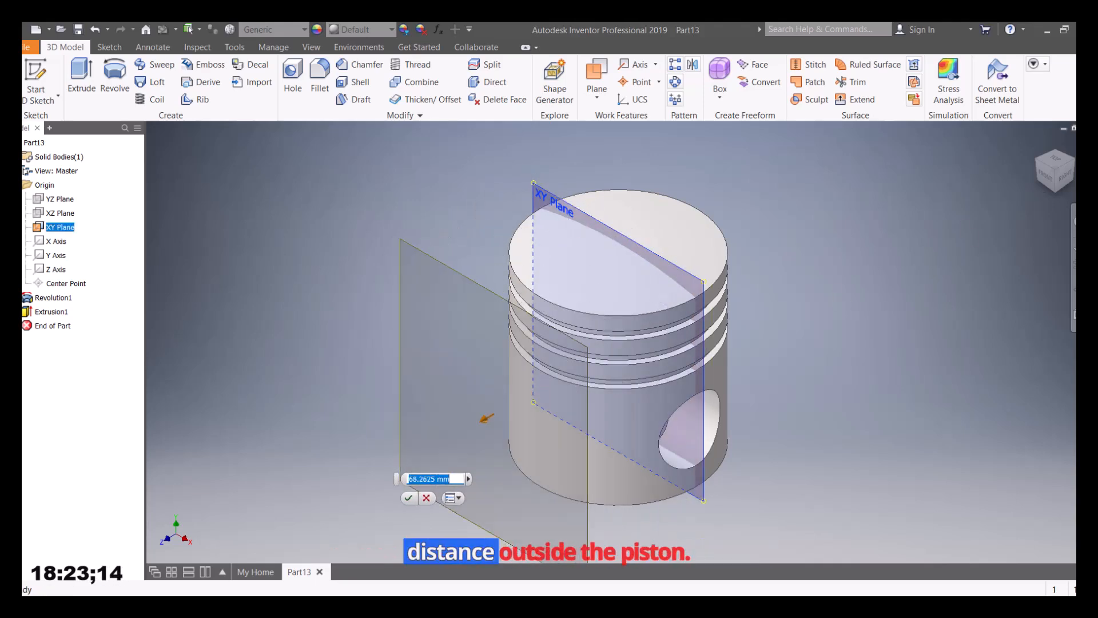
pyautogui.click(1062, 178)
pyautogui.moveTo(493, 339); pyautogui.dragTo(536, 352)
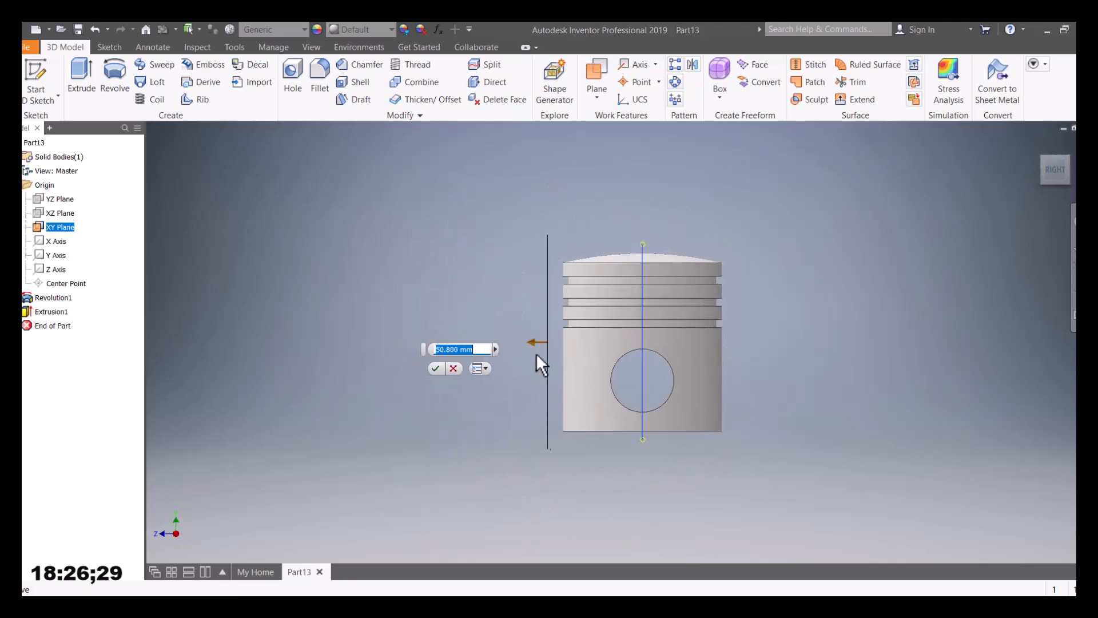
pyautogui.click(444, 366)
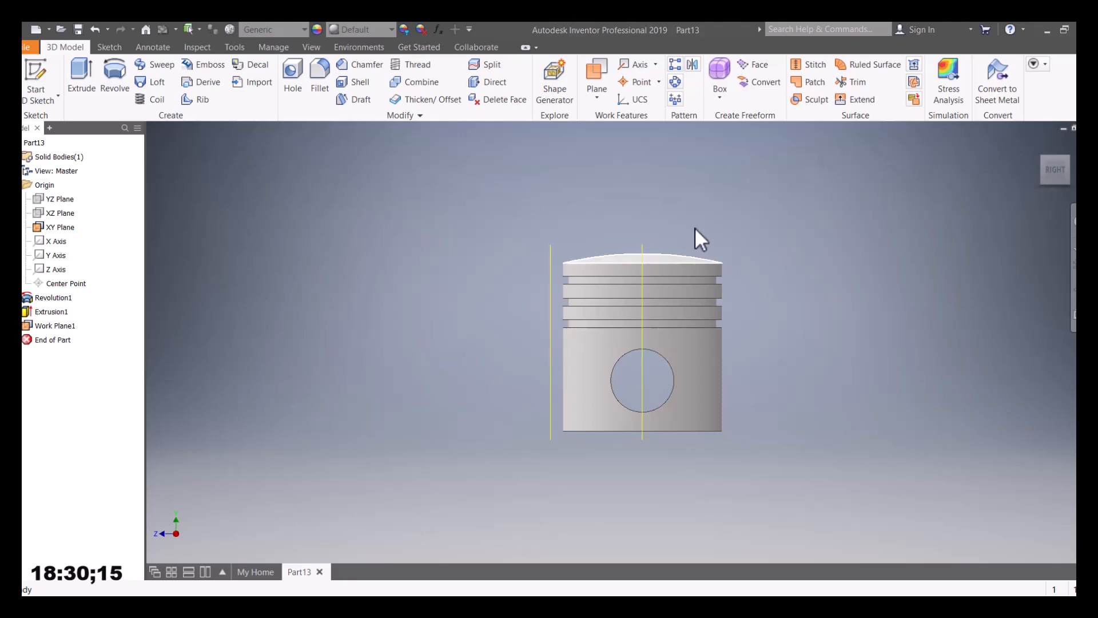
# Hide the XY plane and start a 2D sketch on the offset work plane in front of the piston.
pyautogui.rightClick(643, 246)
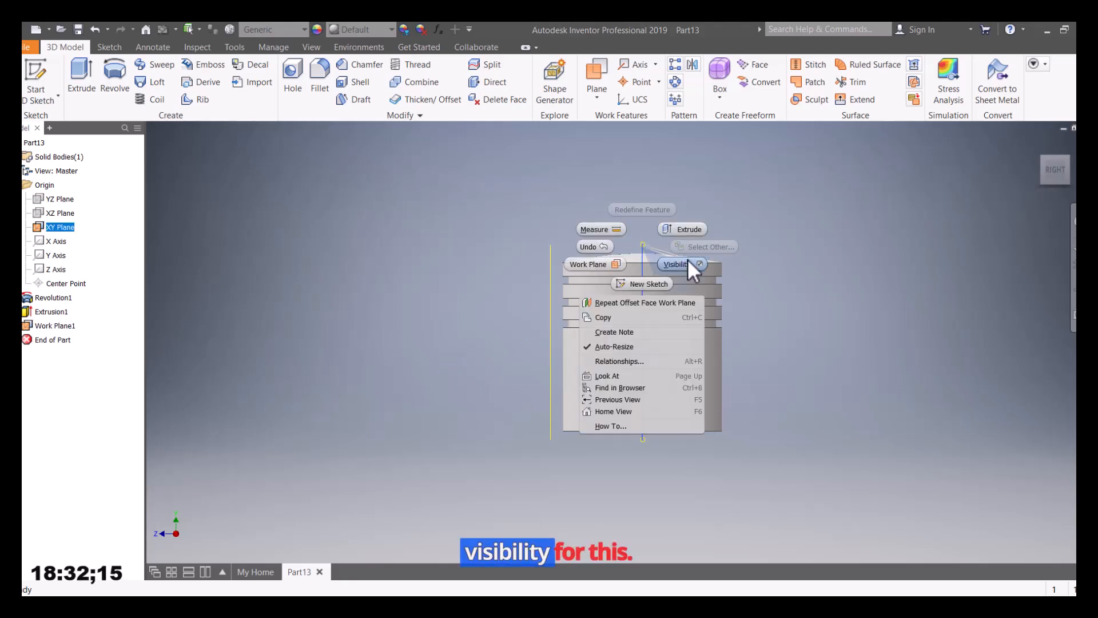
pyautogui.click(688, 258)
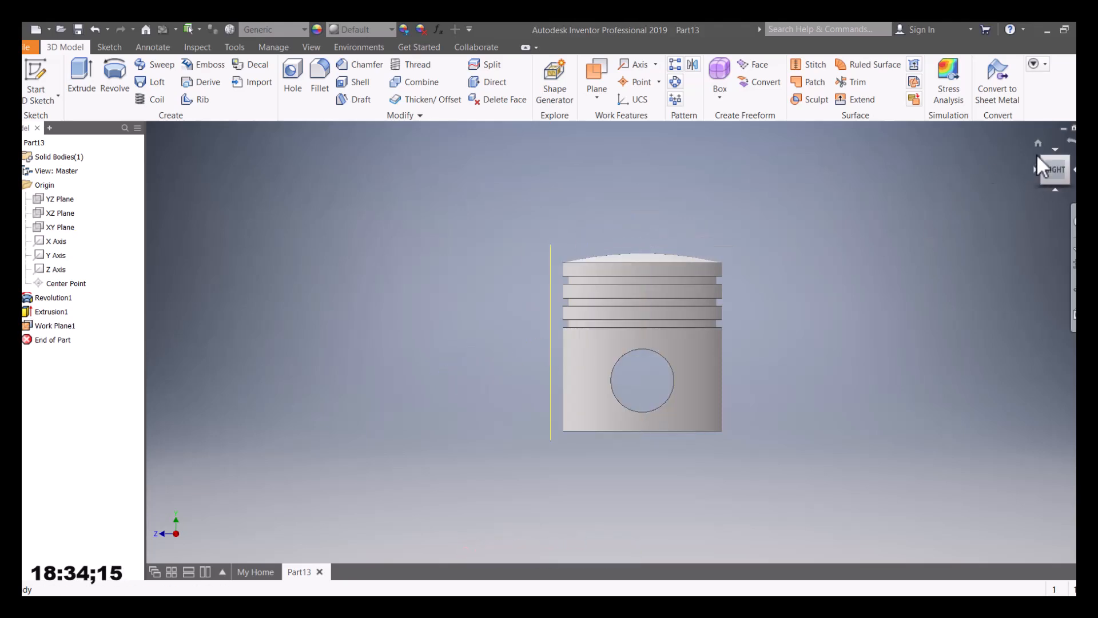
pyautogui.click(1038, 145)
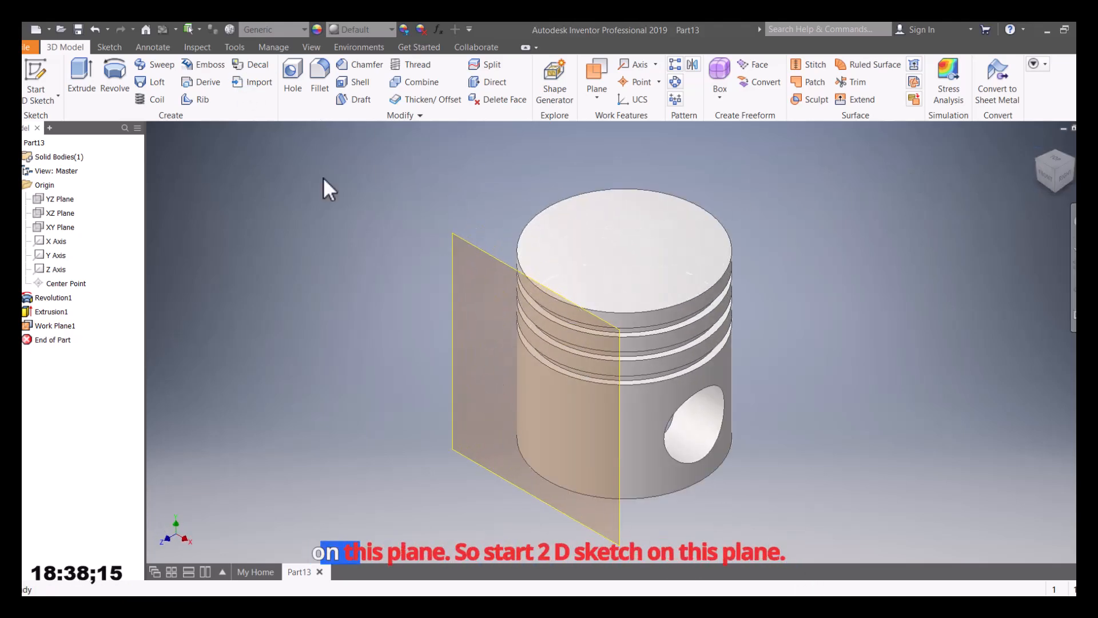
pyautogui.click(38, 80)
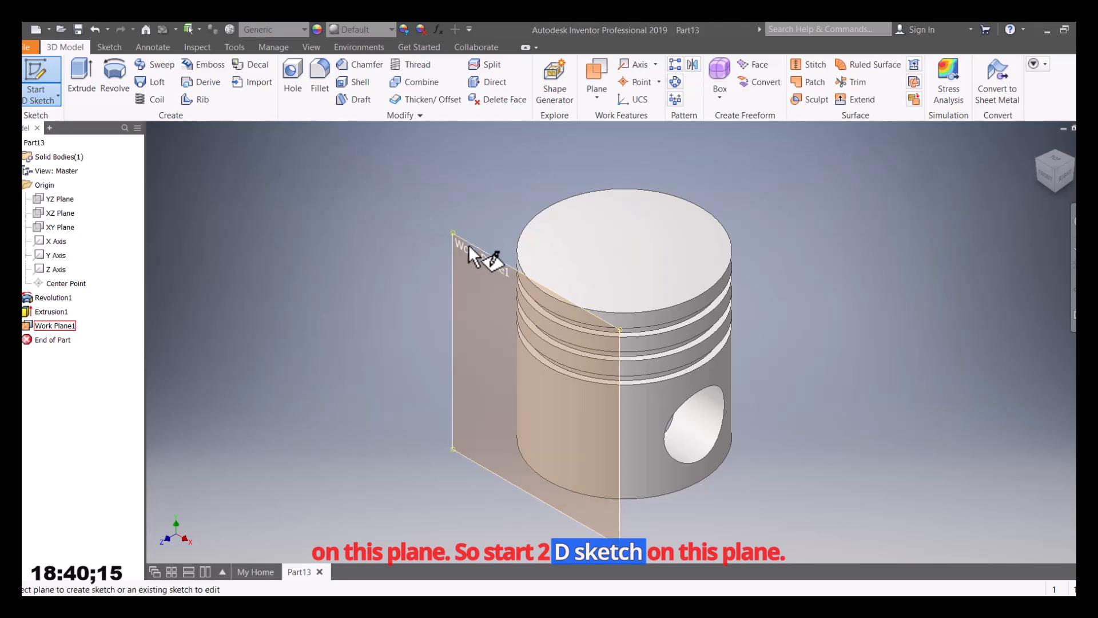
pyautogui.click(468, 245)
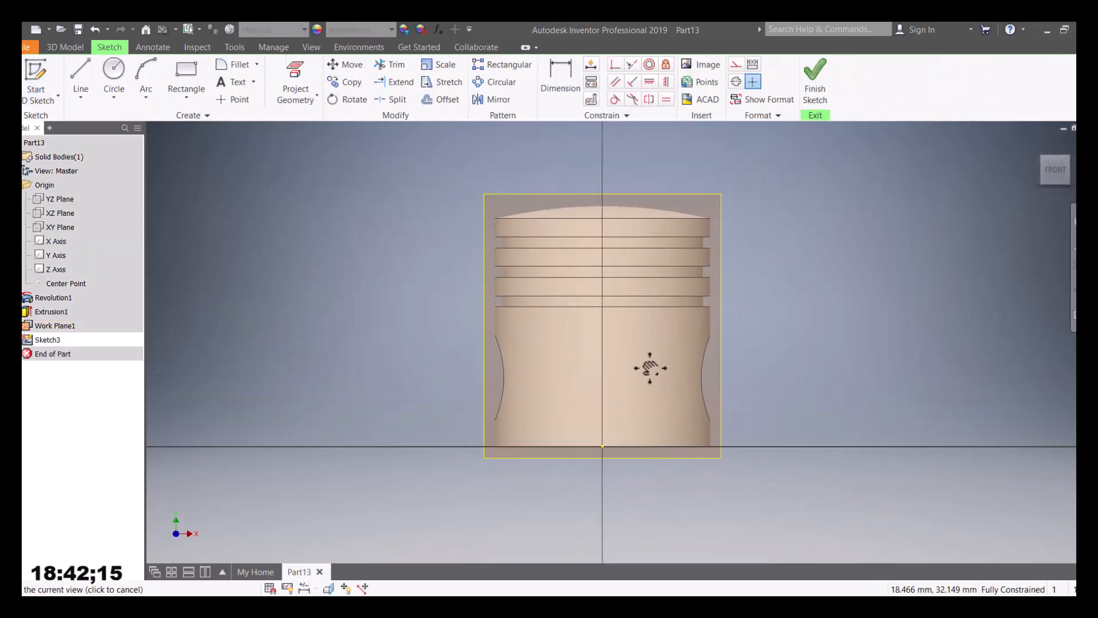
# Draw connected lines from the origin along the piston's base: 25 mm right, 12 mm up, 50 mm left and 12 mm down to the base.
pyautogui.click(79, 74)
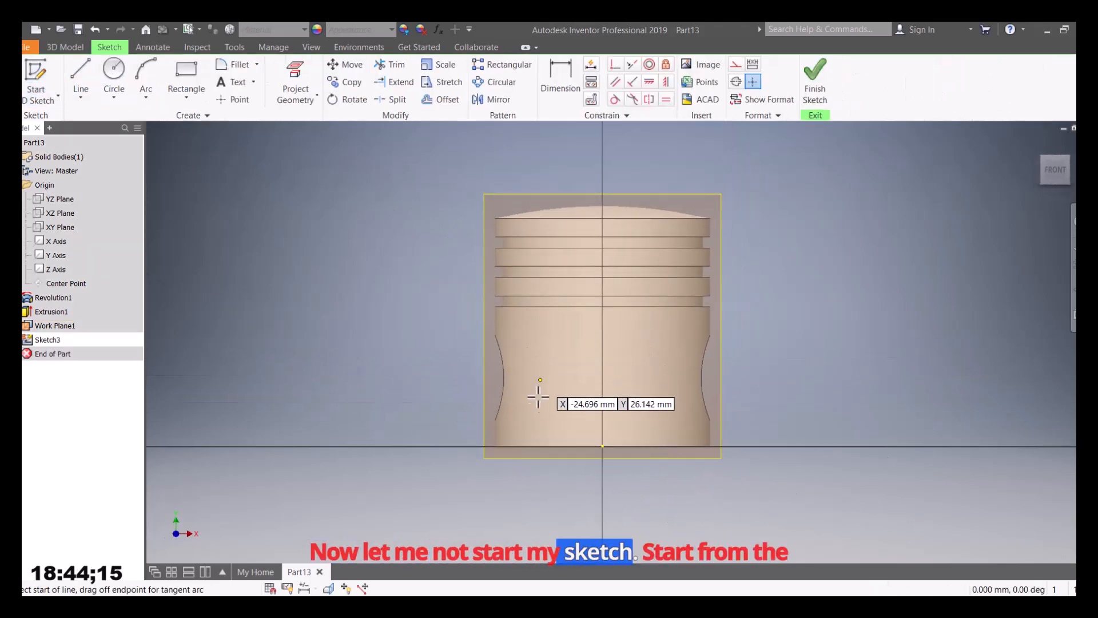
pyautogui.click(602, 446)
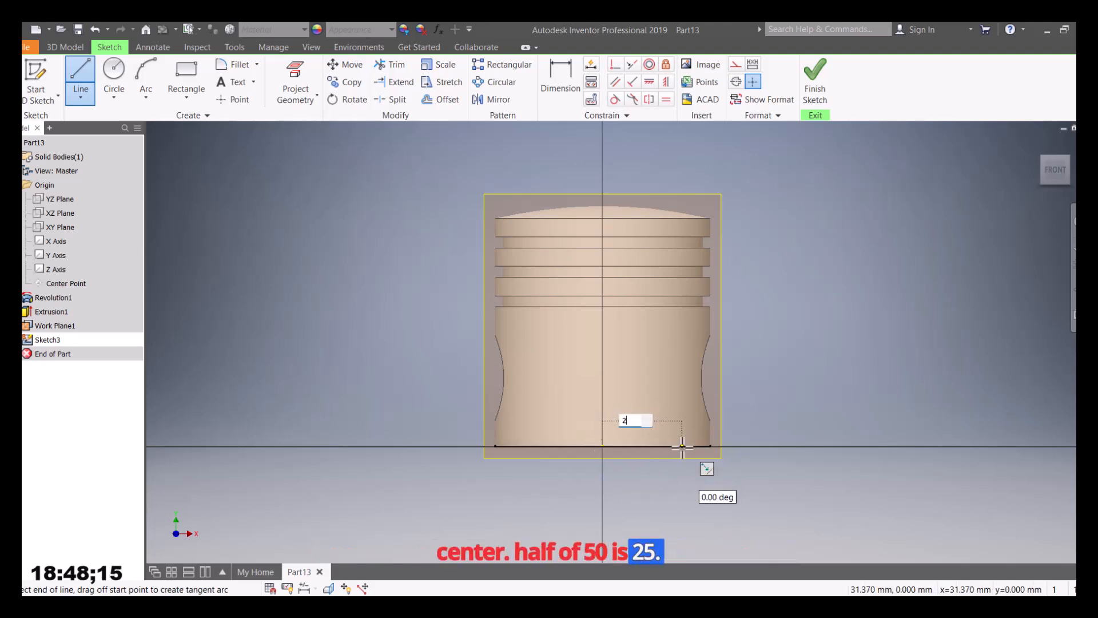
pyautogui.press('Return')
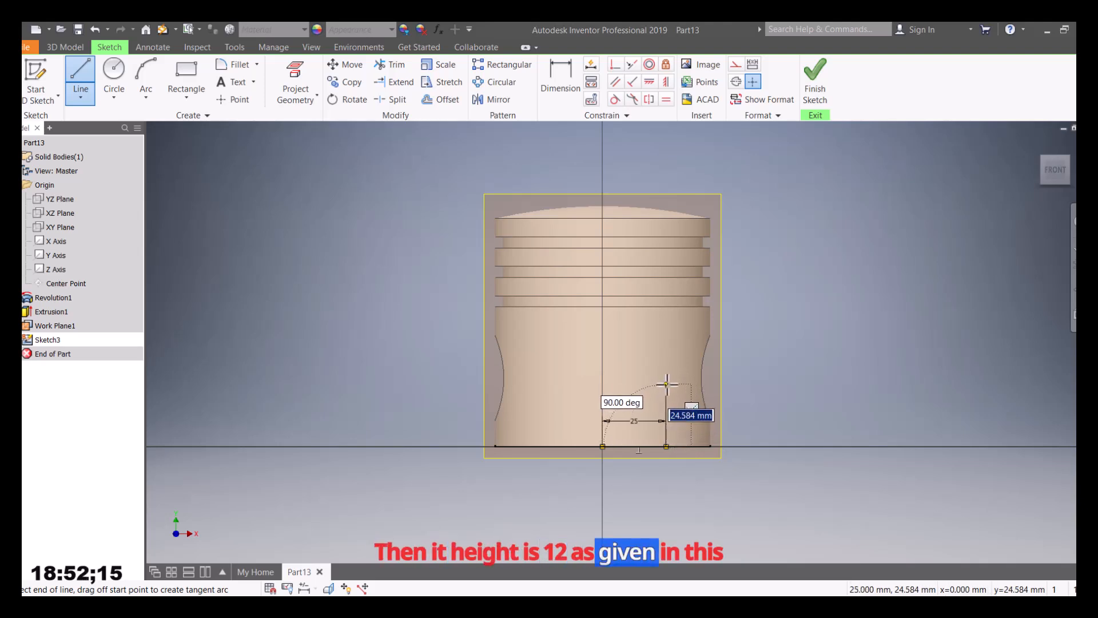
pyautogui.write('12')
pyautogui.press('Return')
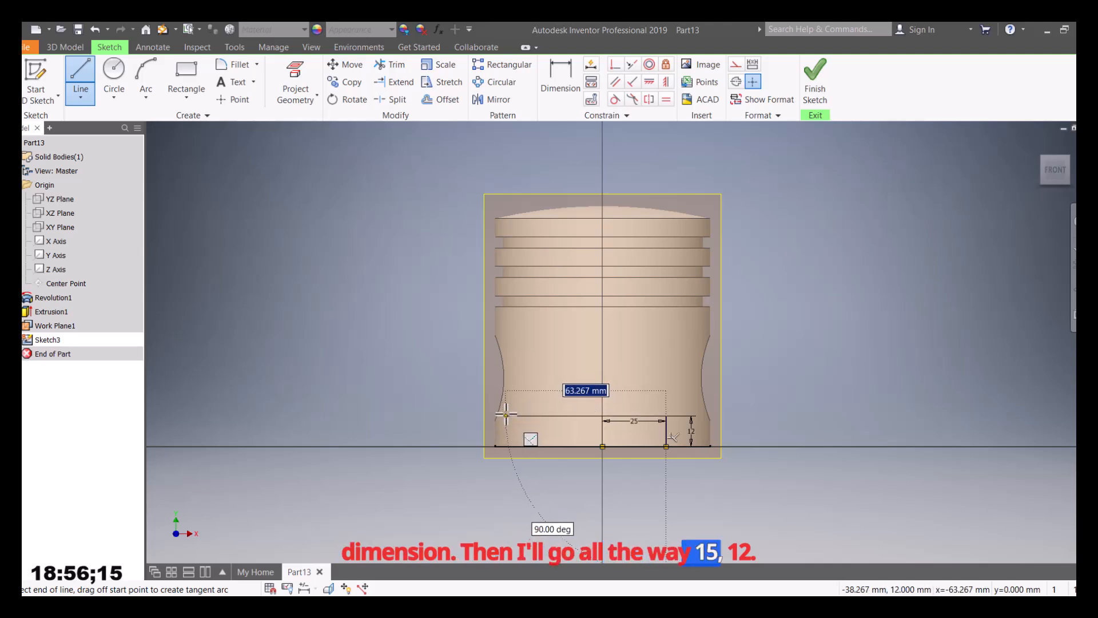
pyautogui.write('50')
pyautogui.press('Return')
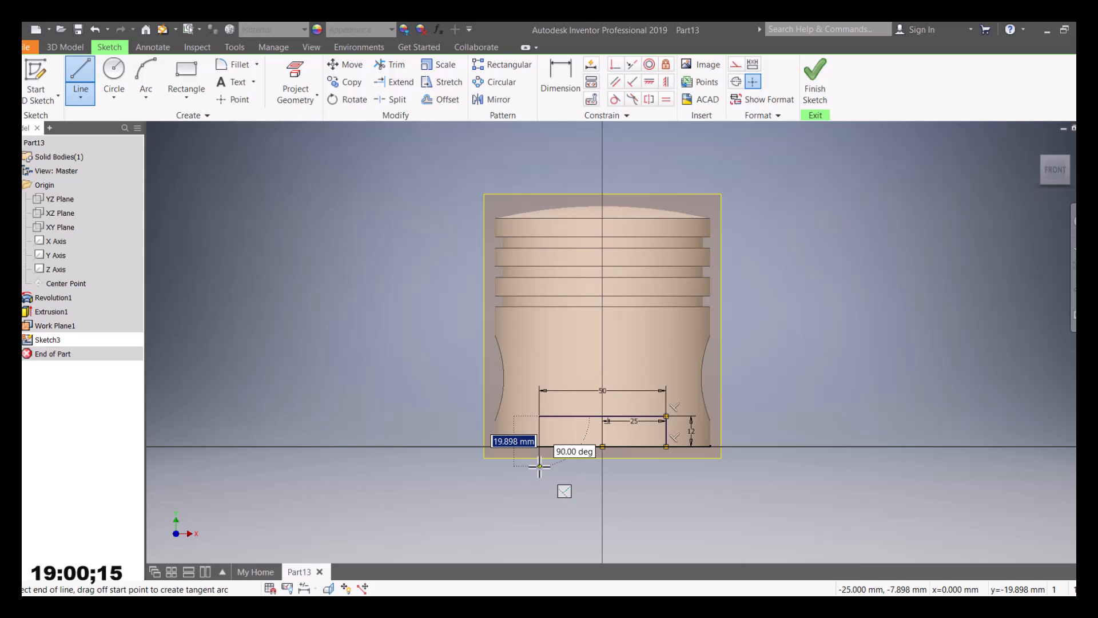
pyautogui.press('Return')
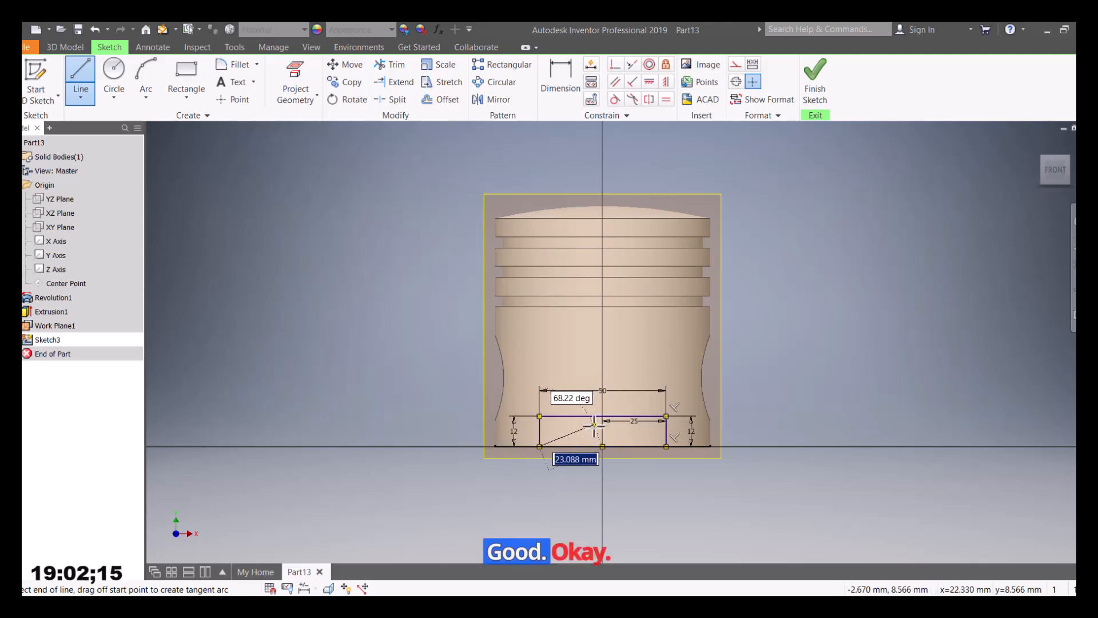
pyautogui.press('Escape')
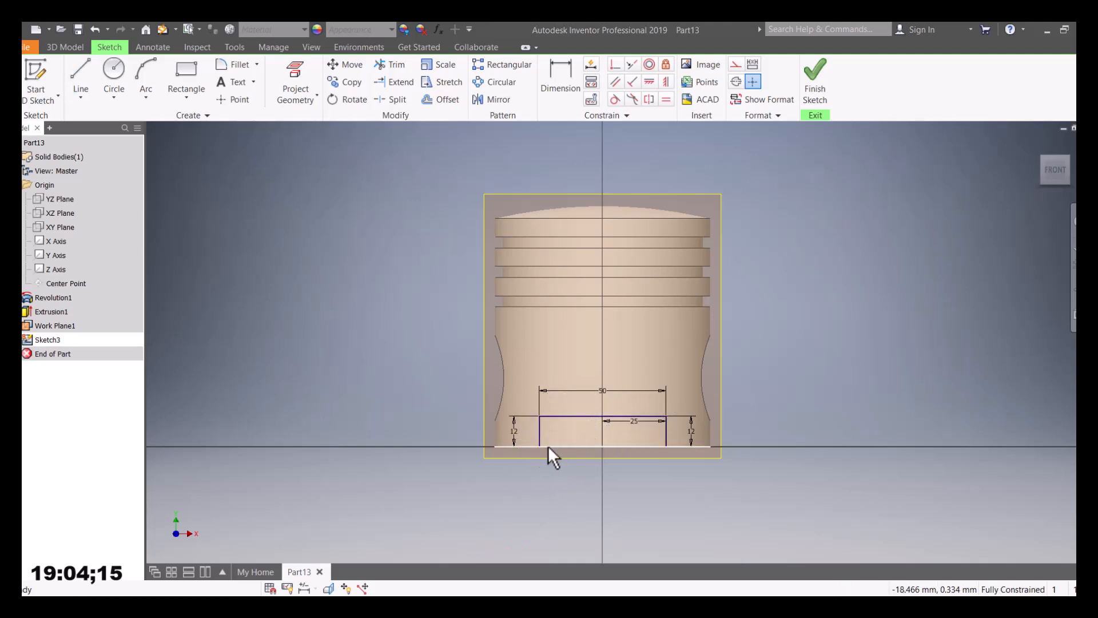
# Draw a 25 mm line along the piston's base towards the origin to close the open half of the cut profile.
pyautogui.click(80, 74)
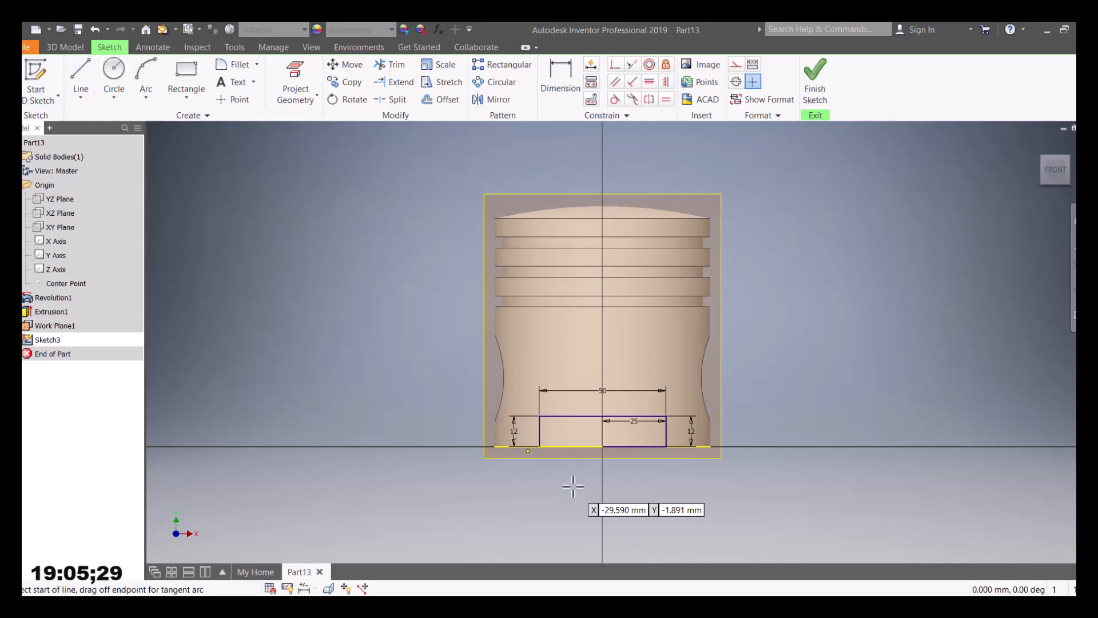
pyautogui.click(539, 446)
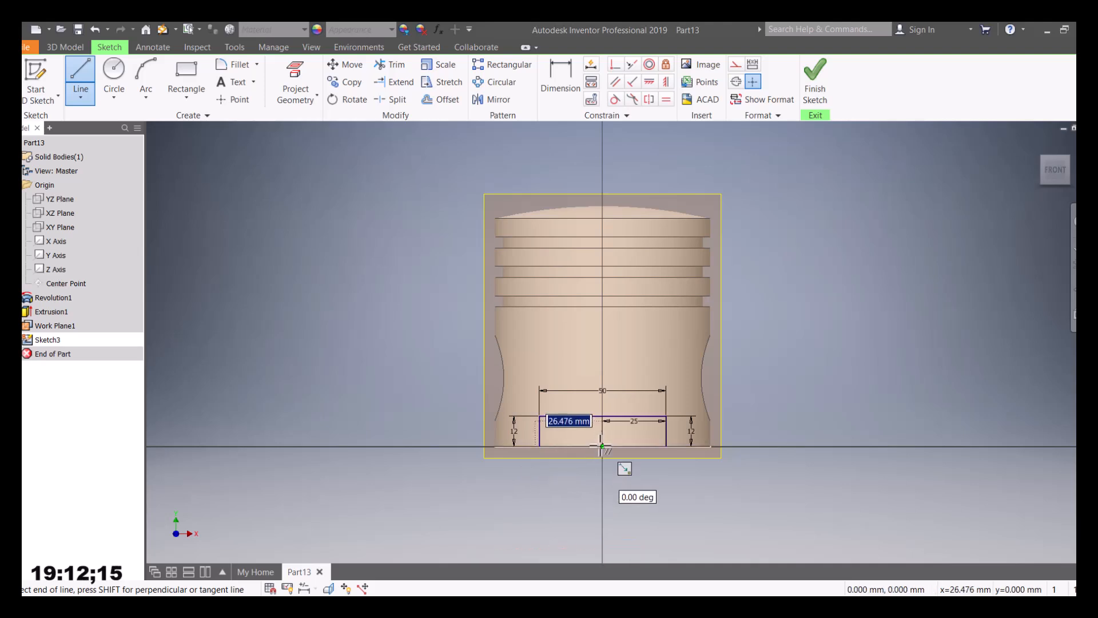
pyautogui.press('Return')
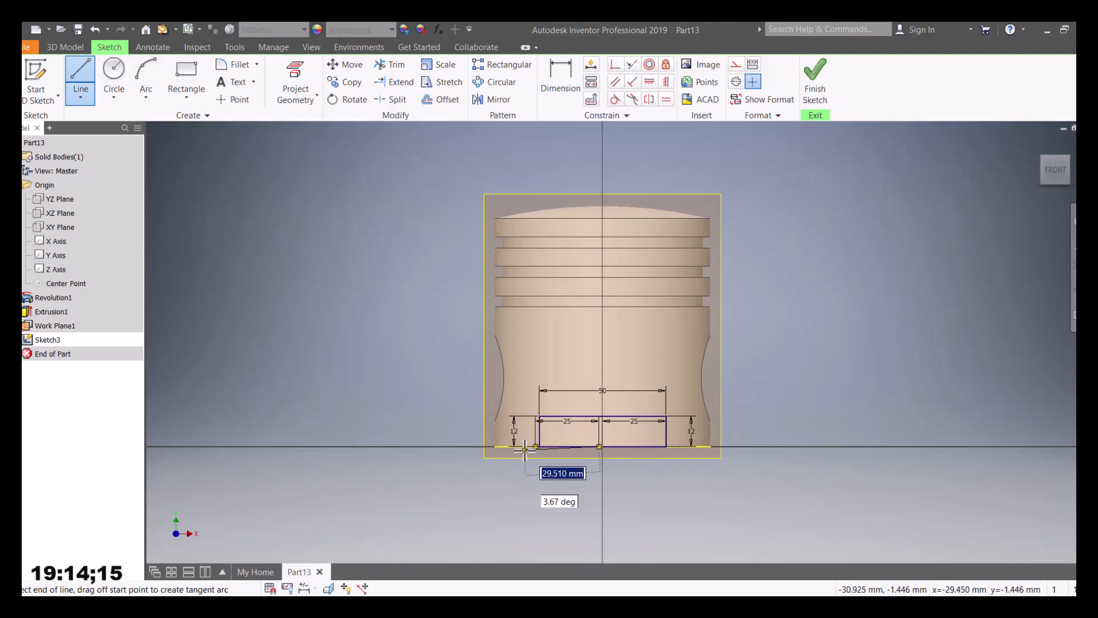
pyautogui.press('Escape')
pyautogui.scroll(-3, 640, 440)
pyautogui.scroll(4, 641, 440)
pyautogui.scroll(2, 578, 454)
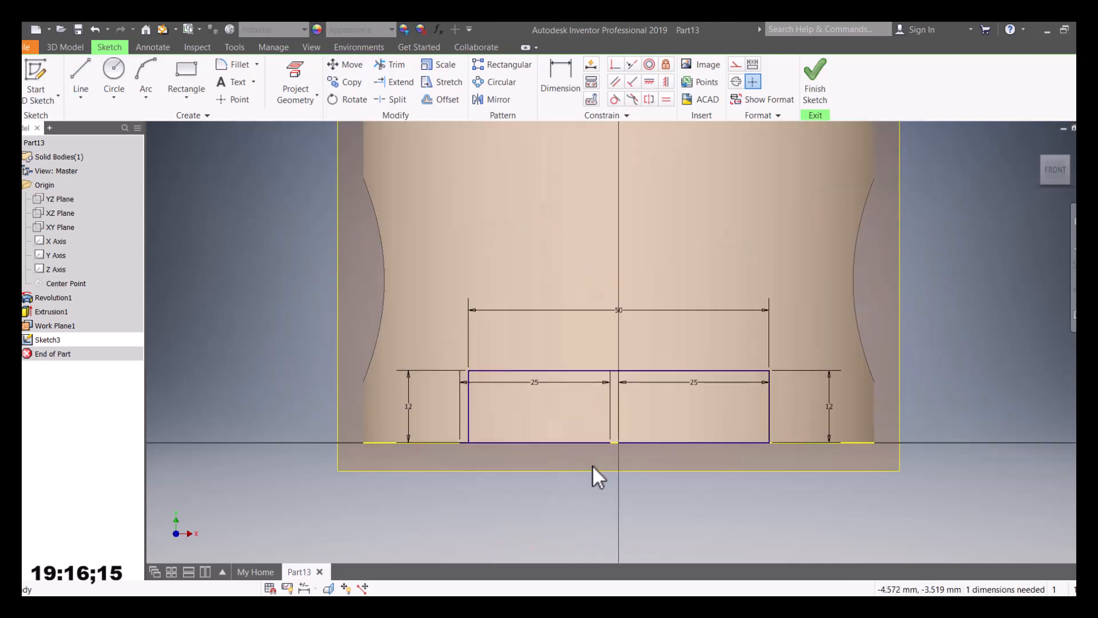
pyautogui.scroll(-2, 658, 417)
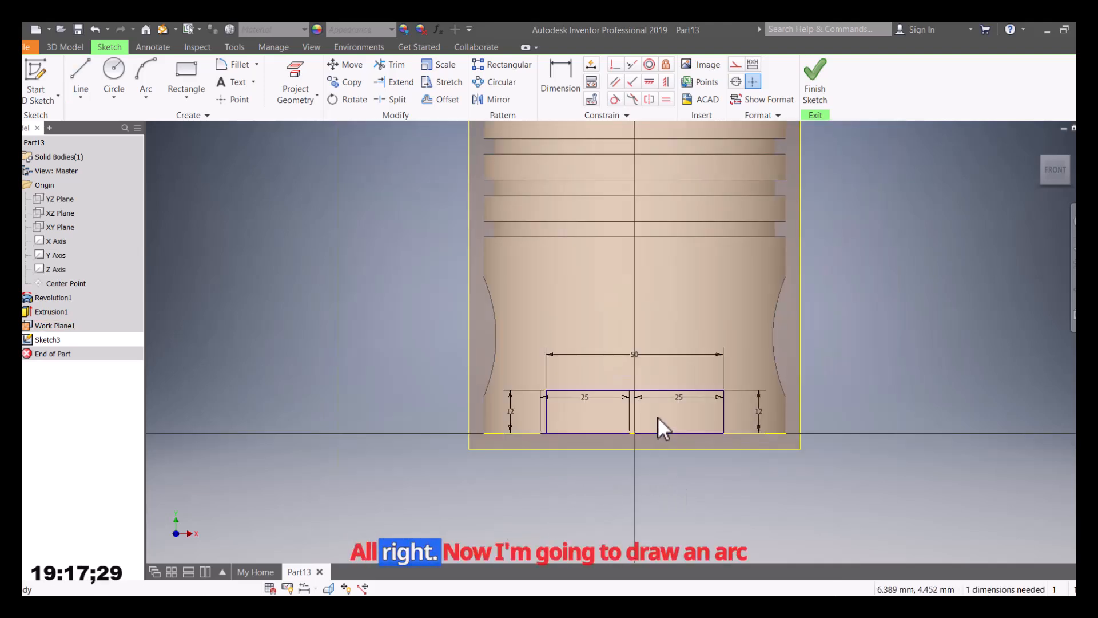
# Draw a three-point arc between the profile's two upper corners, bulging upward with a radius of about 43 mm.
pyautogui.click(144, 98)
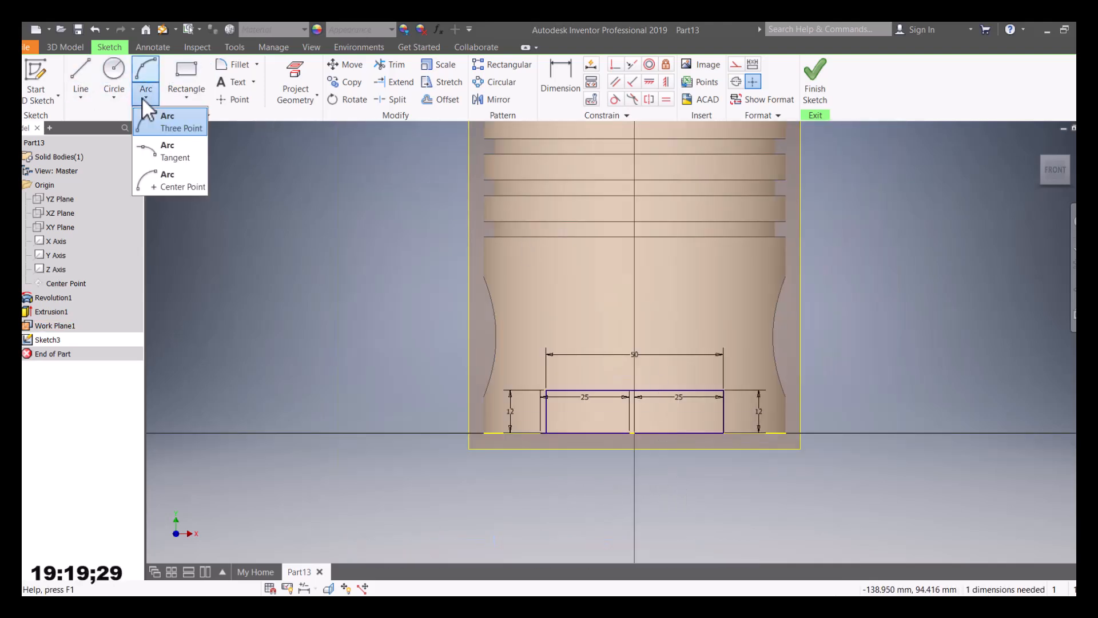
pyautogui.click(175, 127)
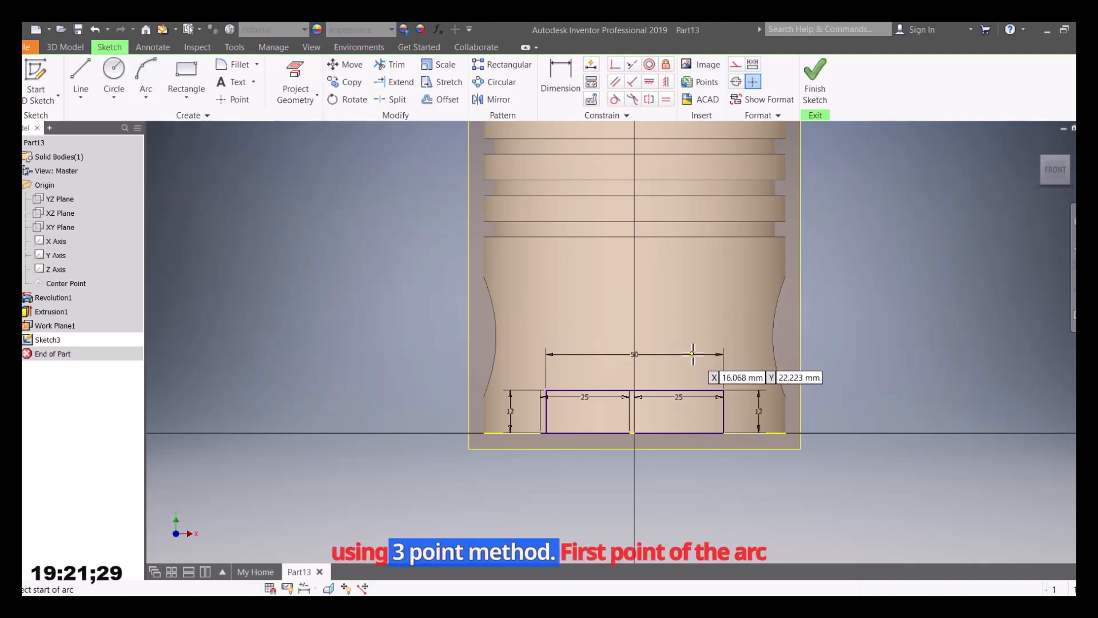
pyautogui.click(722, 390)
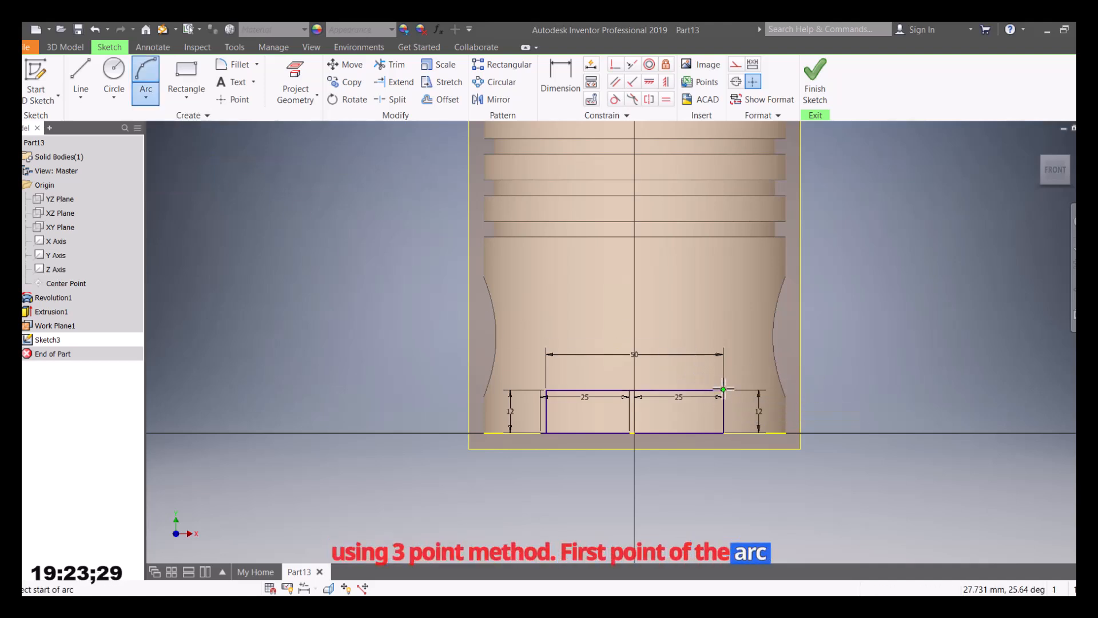
pyautogui.click(546, 391)
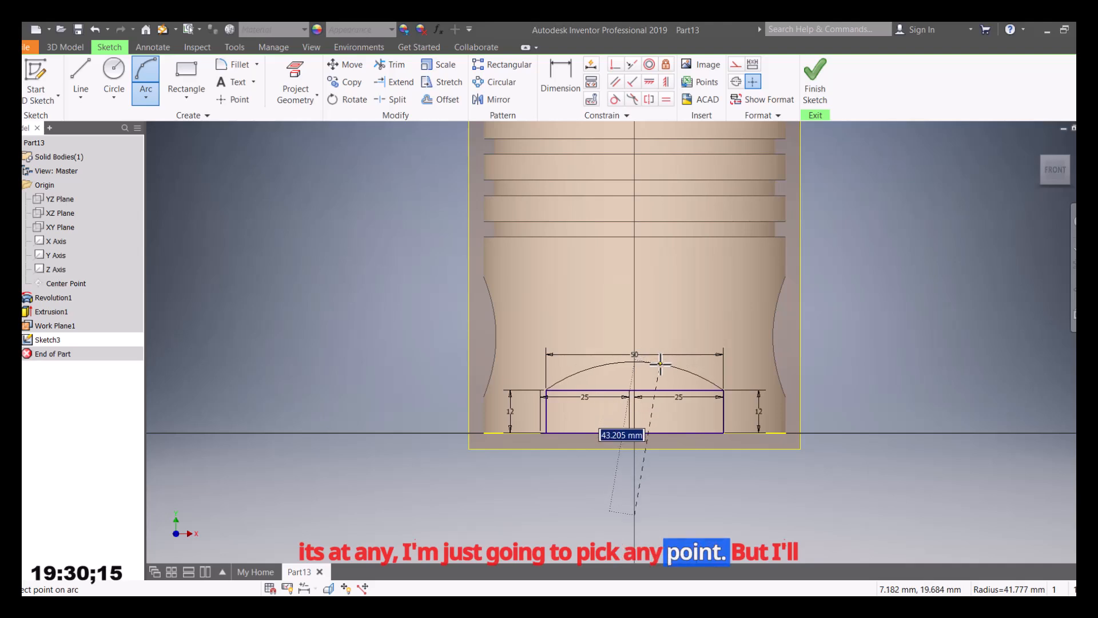
# Dimension the arc's radius and set it to 40 mm.
pyautogui.click(559, 82)
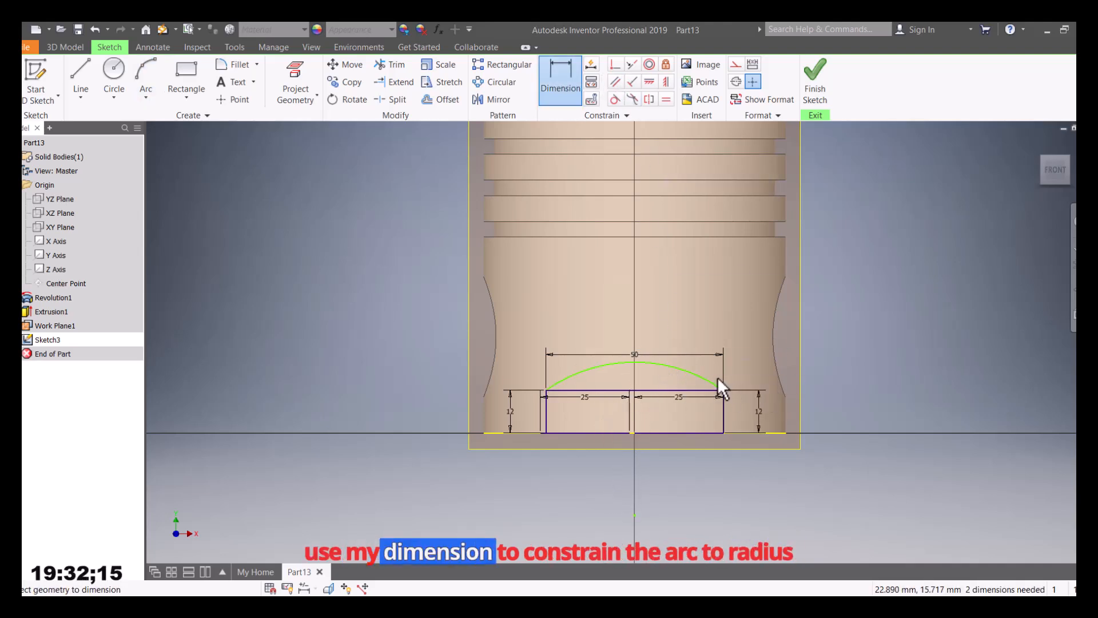
pyautogui.click(696, 375)
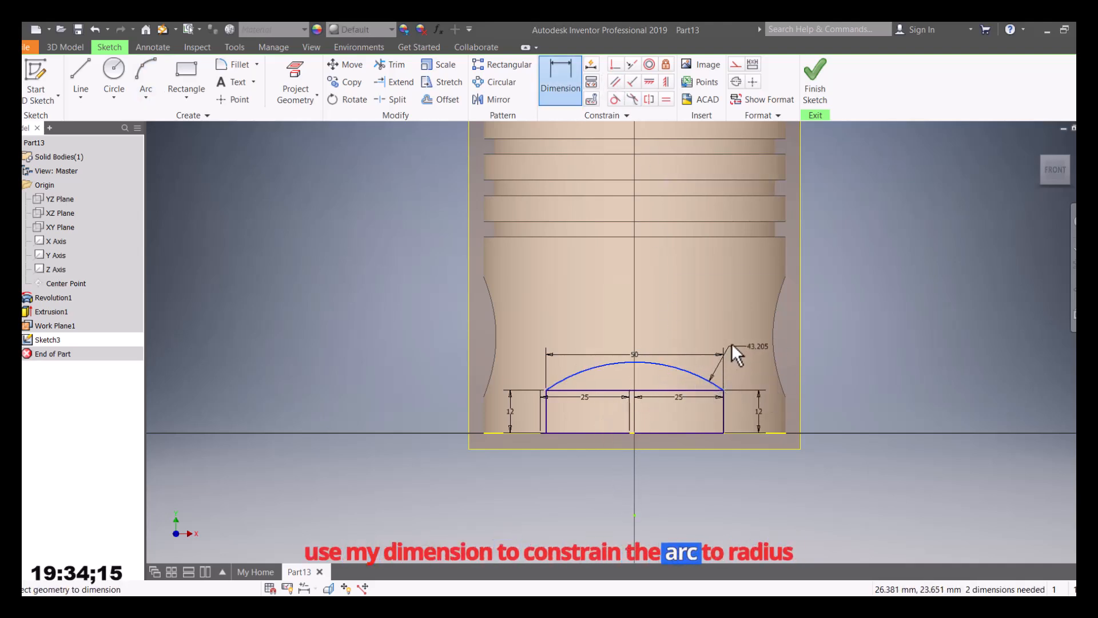
pyautogui.click(697, 325)
pyautogui.write('40')
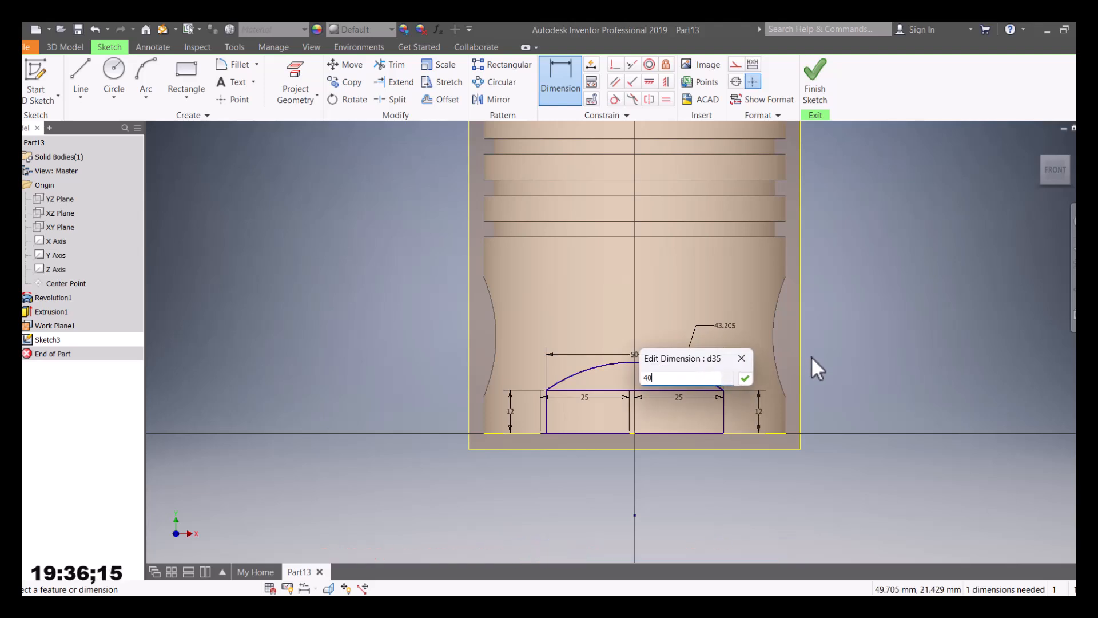
pyautogui.press('Return')
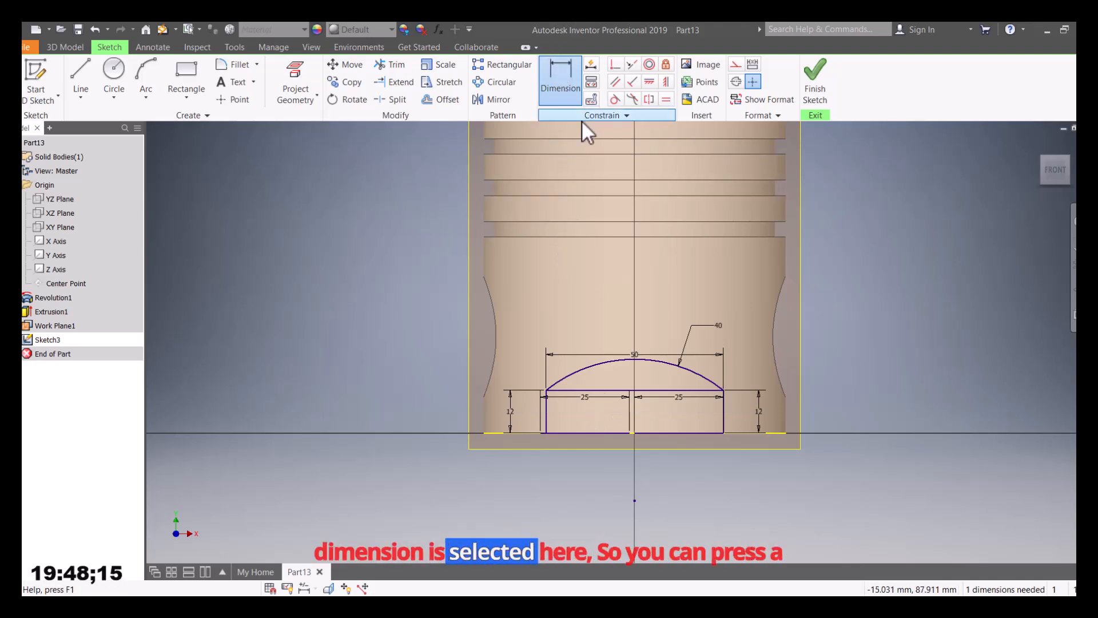
pyautogui.press('Escape')
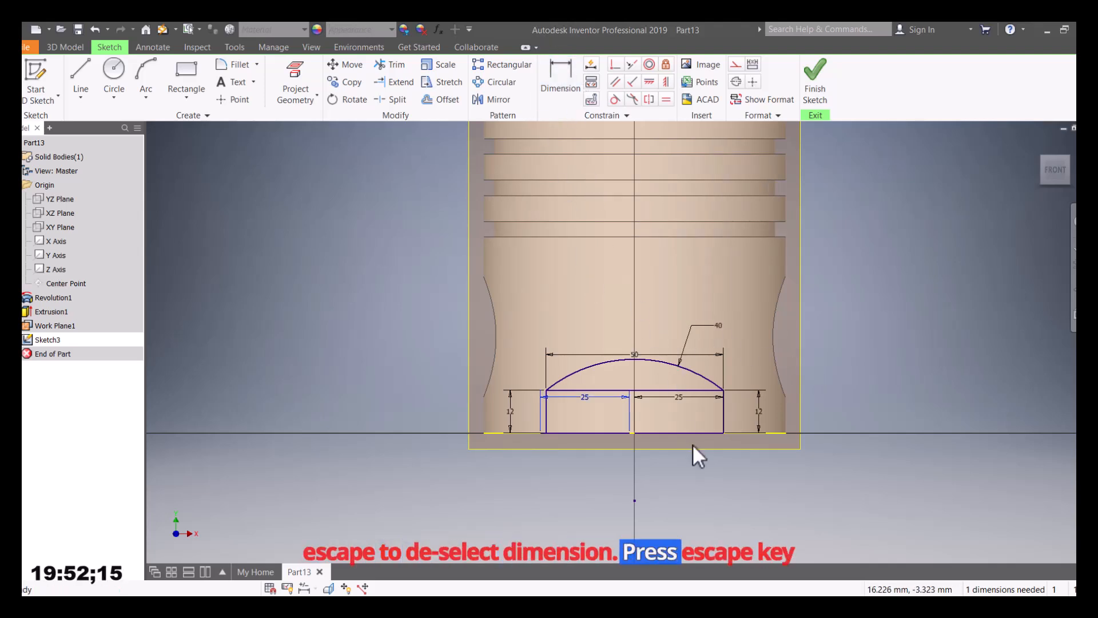
# Delete both 25 mm dimensions, the left 12 mm dimension and the straight line under the arc, and finish the sketch.
pyautogui.click(588, 397)
pyautogui.press('Delete')
pyautogui.click(511, 415)
pyautogui.press('Delete')
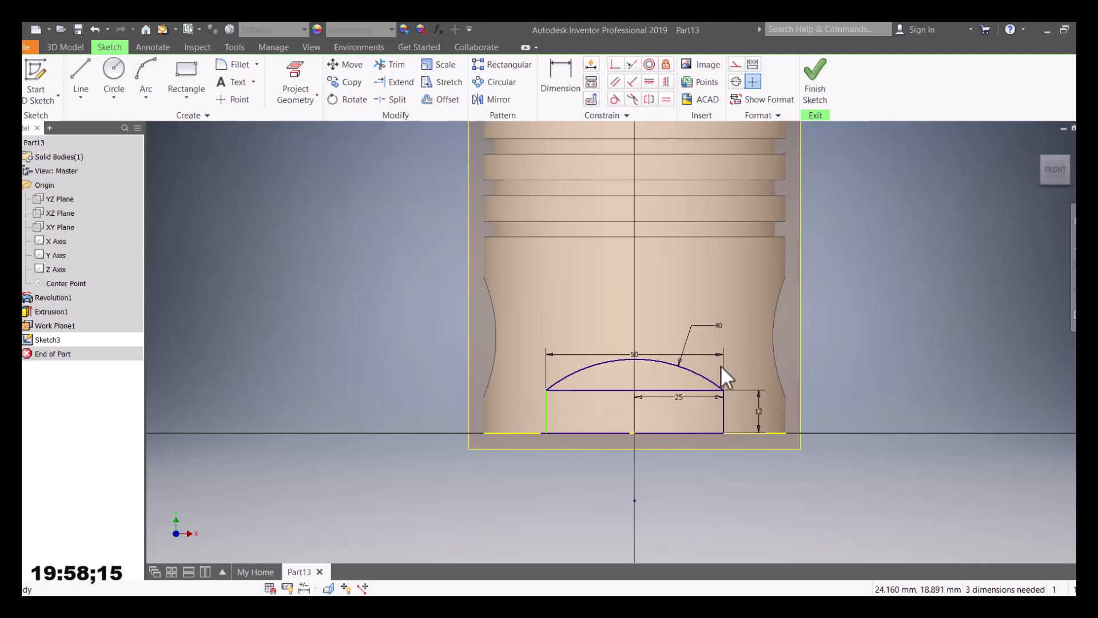
pyautogui.click(694, 400)
pyautogui.press('Delete')
pyautogui.click(674, 391)
pyautogui.press('Delete')
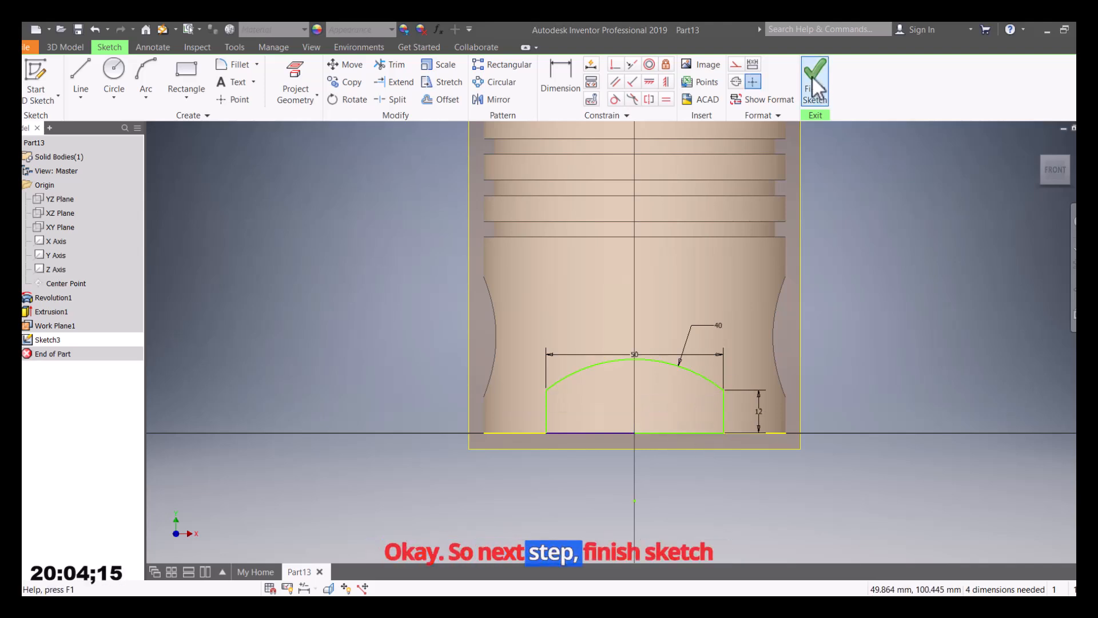
pyautogui.click(813, 83)
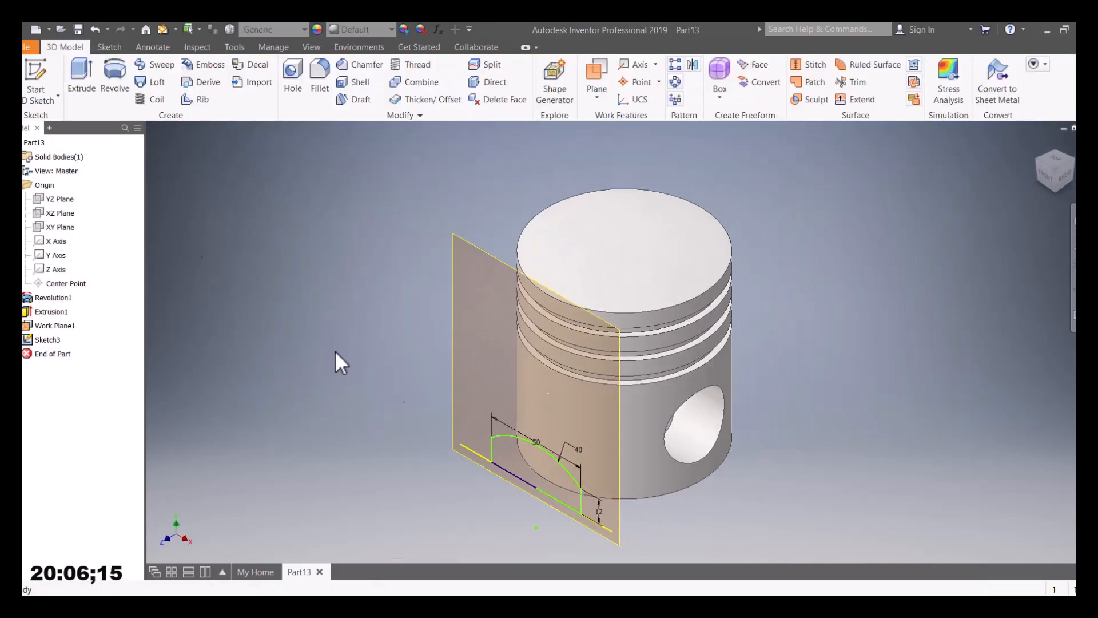
# Extrude the arched profile as a cut in the reversed direction, adjusting its depth in the right view to end before the pin hole.
pyautogui.click(81, 74)
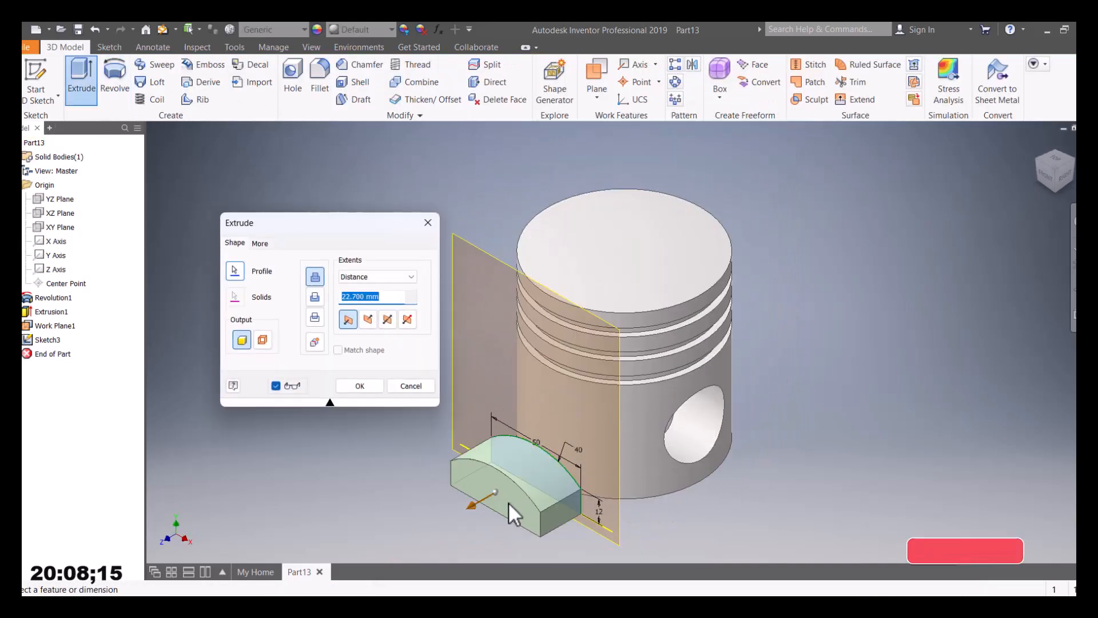
pyautogui.click(367, 320)
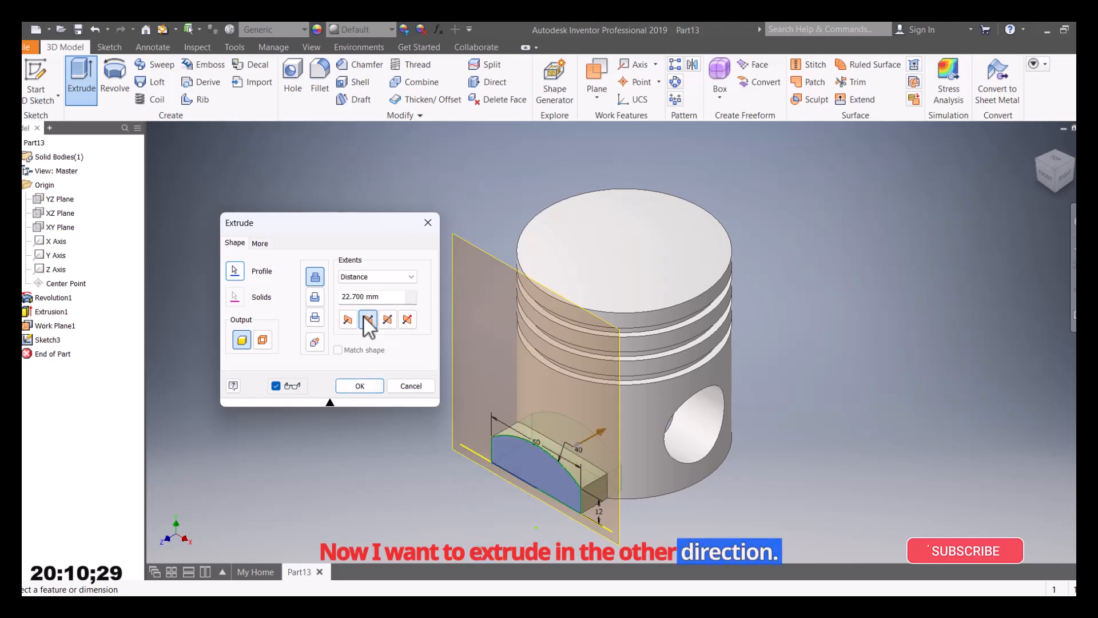
pyautogui.click(315, 296)
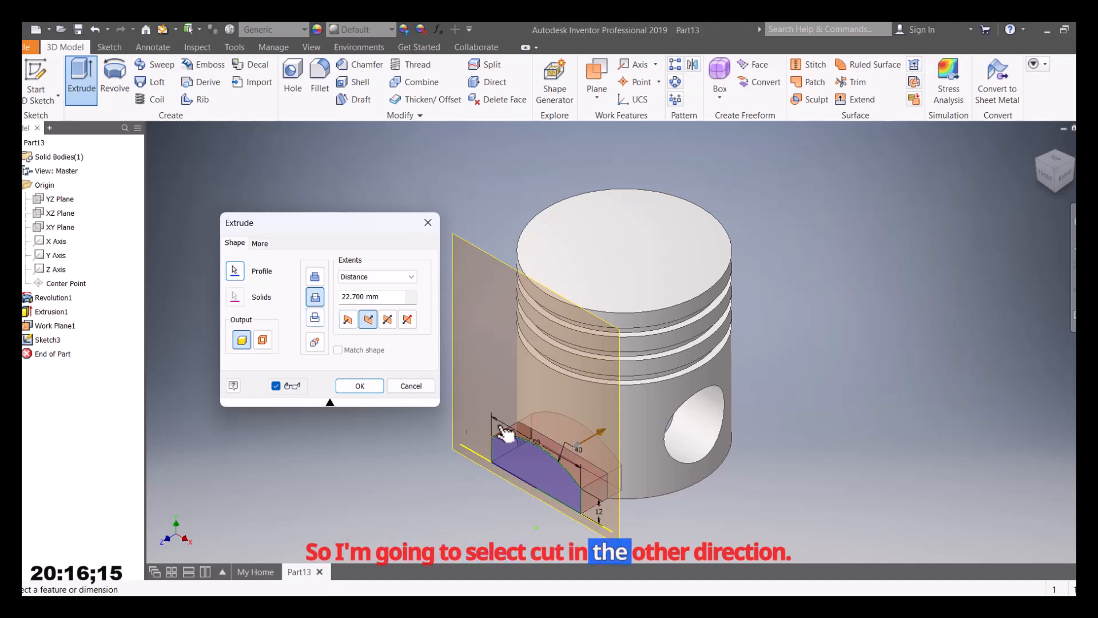
pyautogui.click(1062, 174)
pyautogui.moveTo(605, 404)
pyautogui.mouseDown()
pyautogui.moveTo(620, 405)
pyautogui.moveTo(589, 404)
pyautogui.moveTo(602, 419)
pyautogui.moveTo(620, 407)
pyautogui.moveTo(742, 412)
pyautogui.moveTo(599, 403)
pyautogui.mouseUp()
pyautogui.click(360, 386)
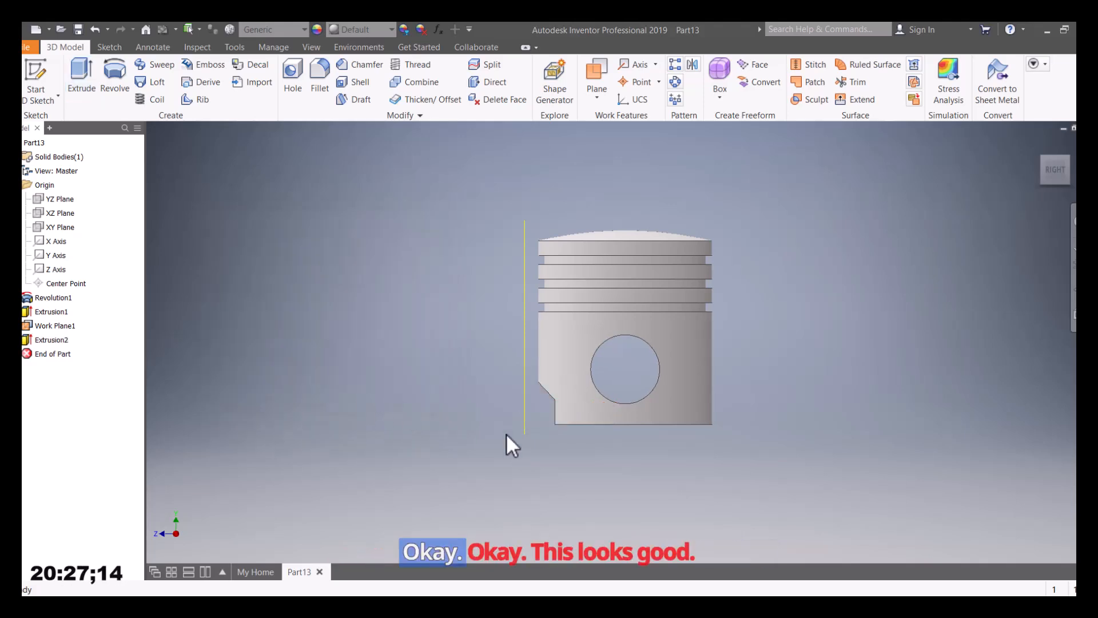
# Hide the offset work plane beside the piston and make the XY plane visible.
pyautogui.rightClick(525, 222)
pyautogui.click(578, 237)
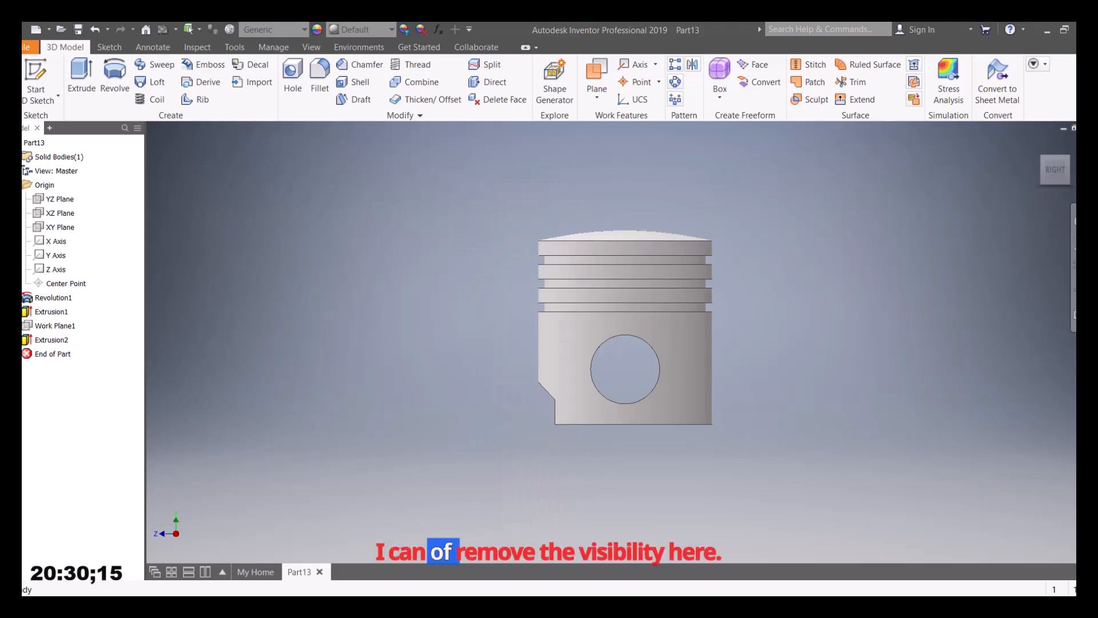
pyautogui.click(1038, 143)
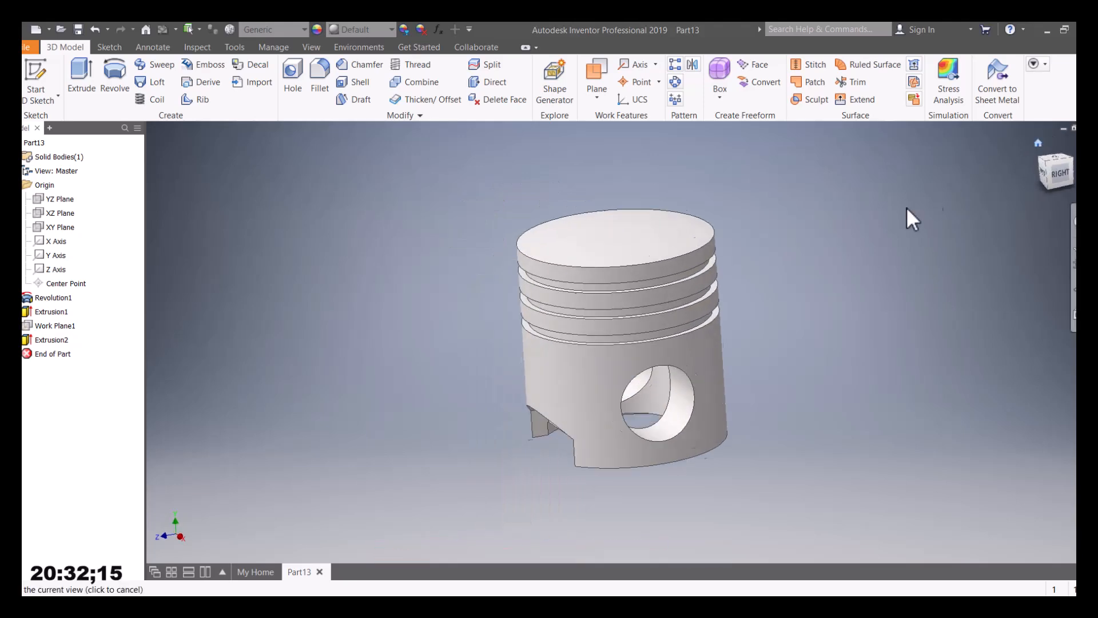
pyautogui.keyDown('shift'); pyautogui.moveTo(530, 482); pyautogui.dragTo(477, 471, button='middle'); pyautogui.keyUp('shift')
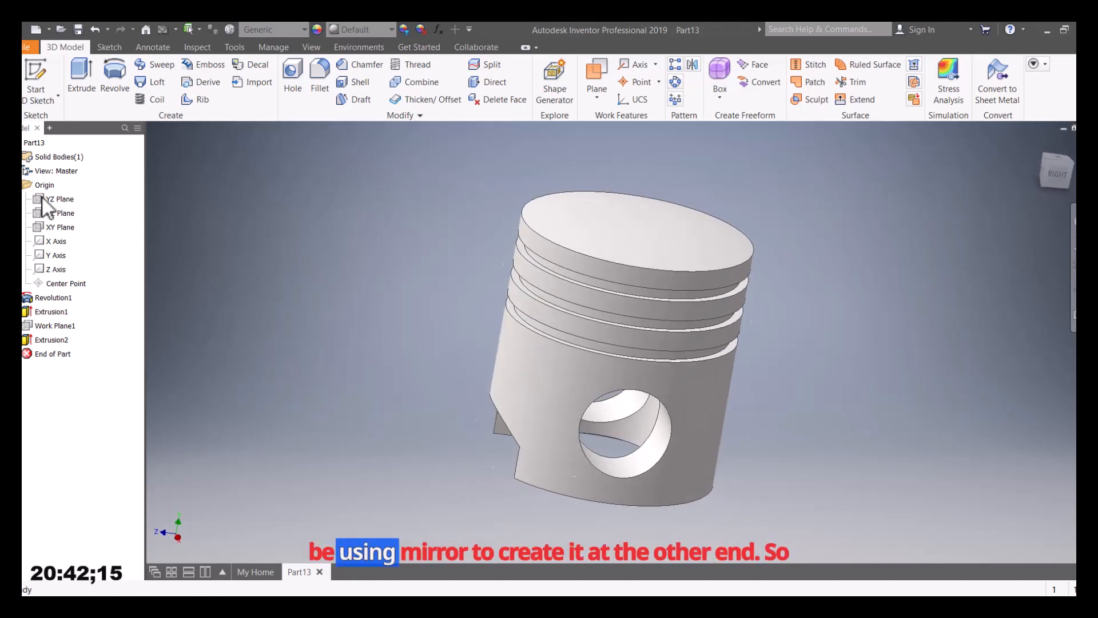
pyautogui.rightClick(56, 228)
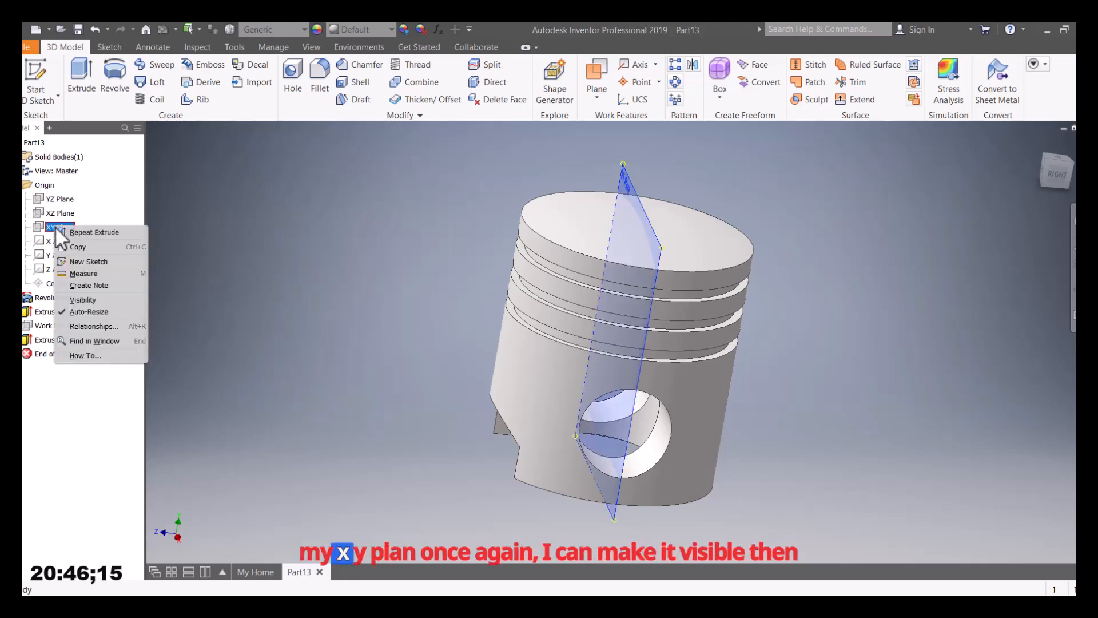
pyautogui.click(83, 303)
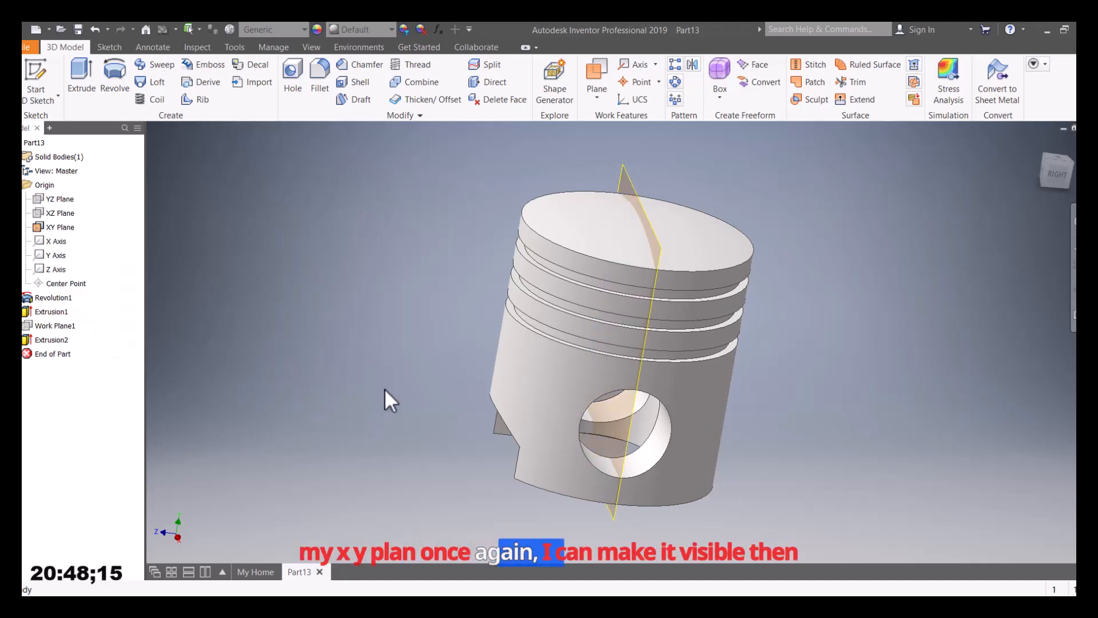
# Mirror the arched base cut about the XY plane to the piston's opposite side, and hide the plane.
pyautogui.click(694, 66)
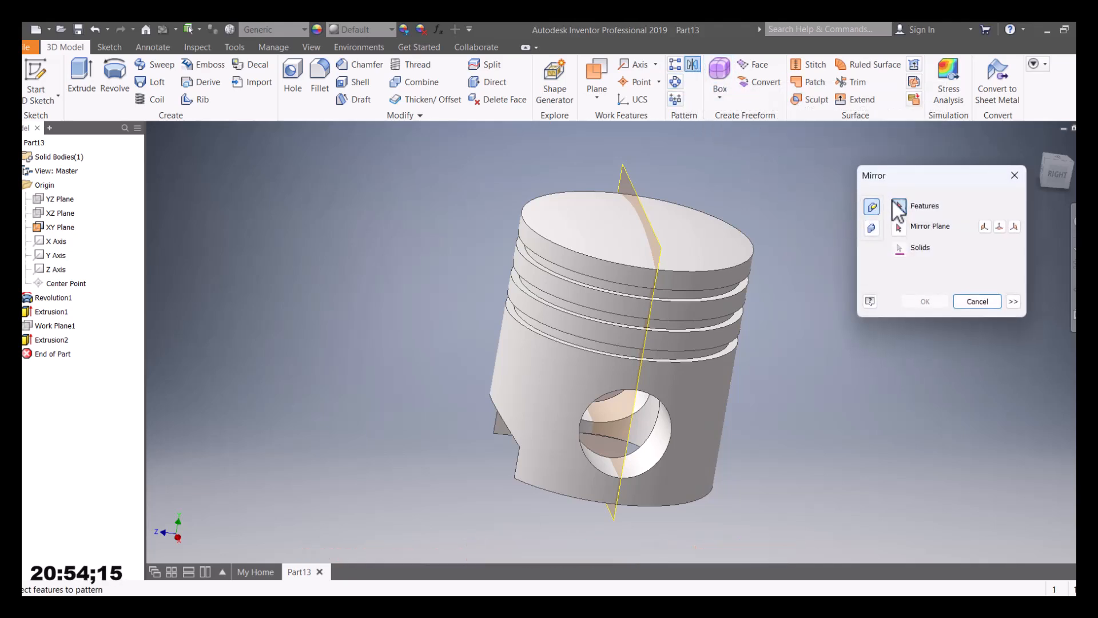
pyautogui.click(517, 445)
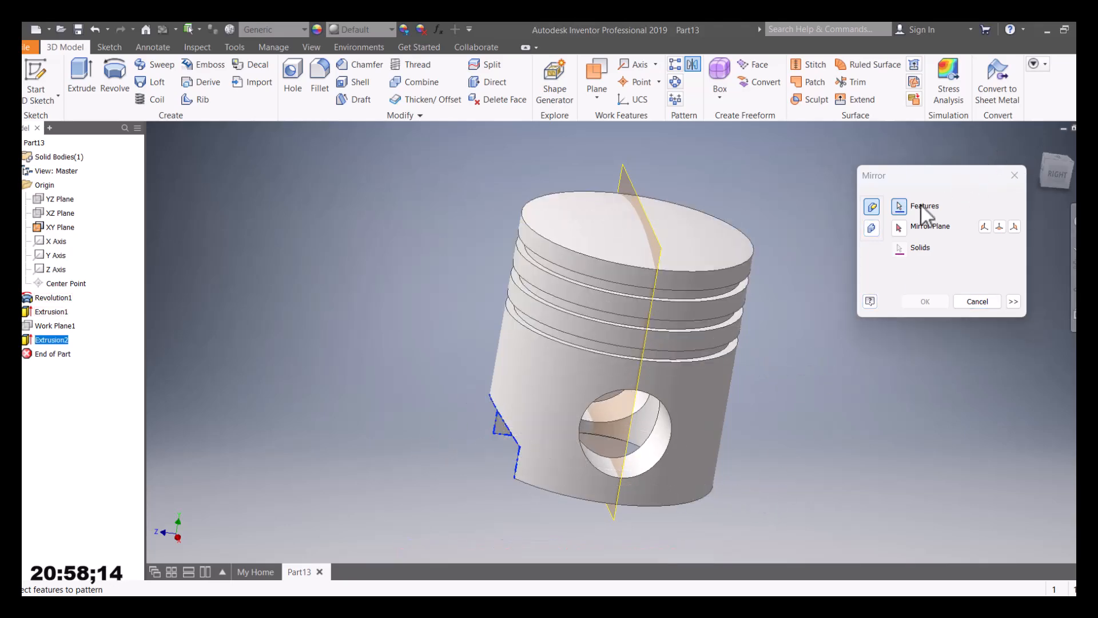
pyautogui.click(900, 229)
pyautogui.click(629, 181)
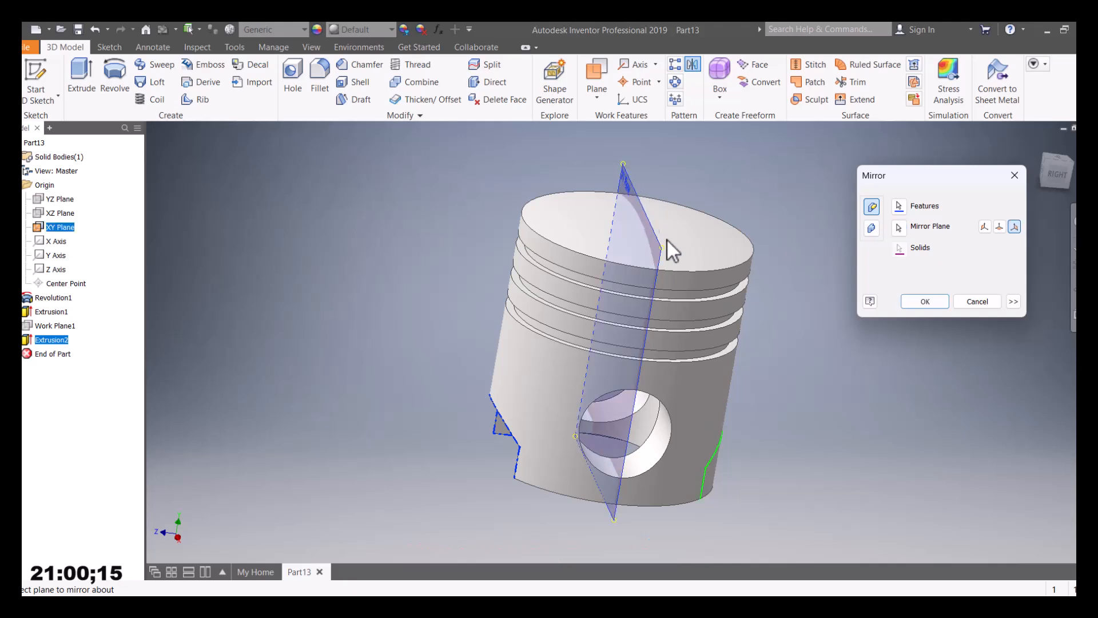
pyautogui.click(929, 302)
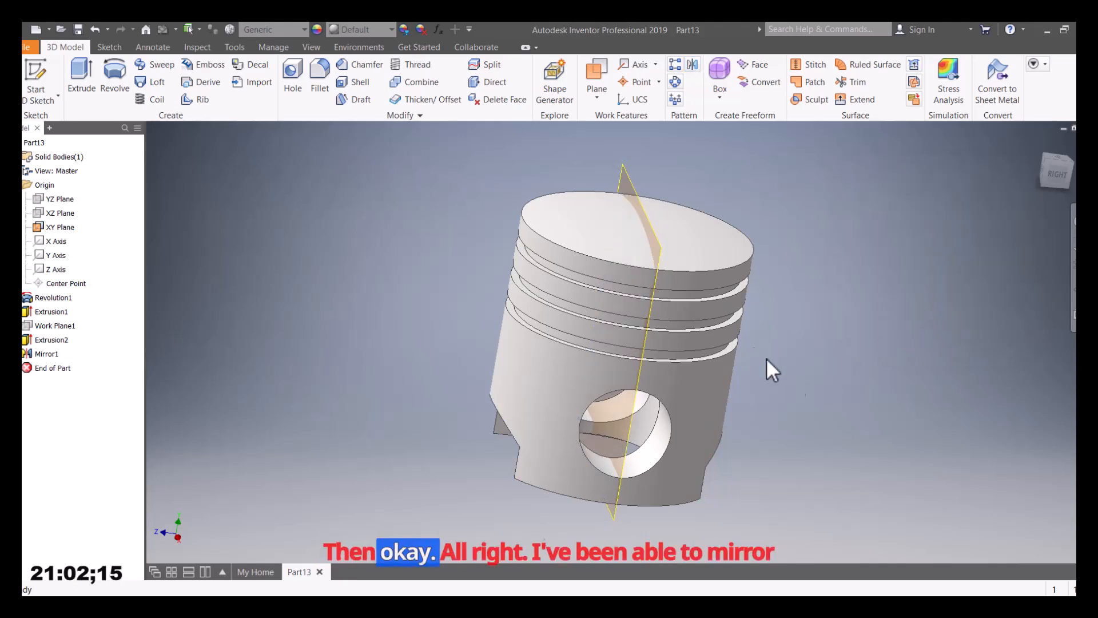
pyautogui.rightClick(629, 179)
pyautogui.click(667, 193)
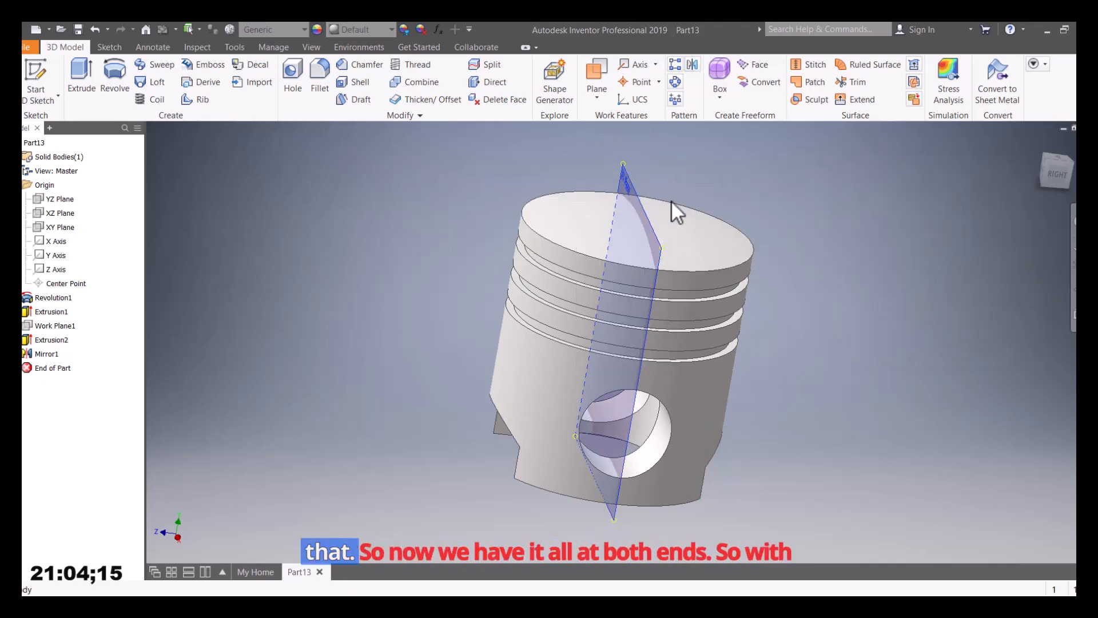
# Inspect the arched cuts on both sides of the piston from several angles and return to the home view.
pyautogui.keyDown('shift'); pyautogui.moveTo(804, 424); pyautogui.dragTo(842, 424, button='middle'); pyautogui.keyUp('shift')
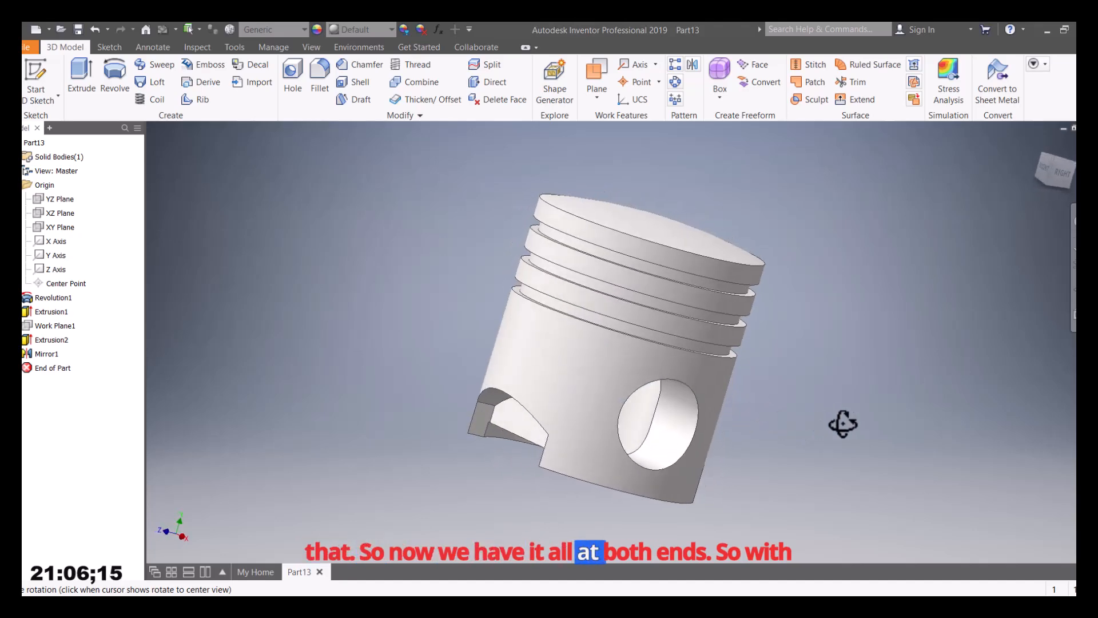
pyautogui.click(1038, 143)
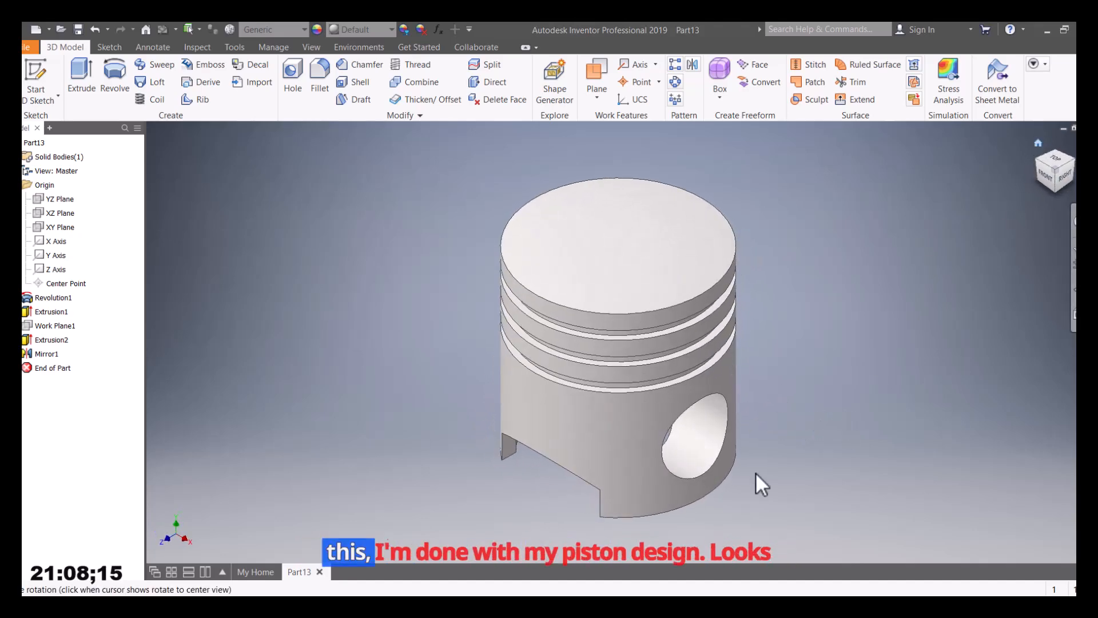
pyautogui.keyDown('shift'); pyautogui.moveTo(713, 473); pyautogui.dragTo(536, 352, button='middle'); pyautogui.keyUp('shift')
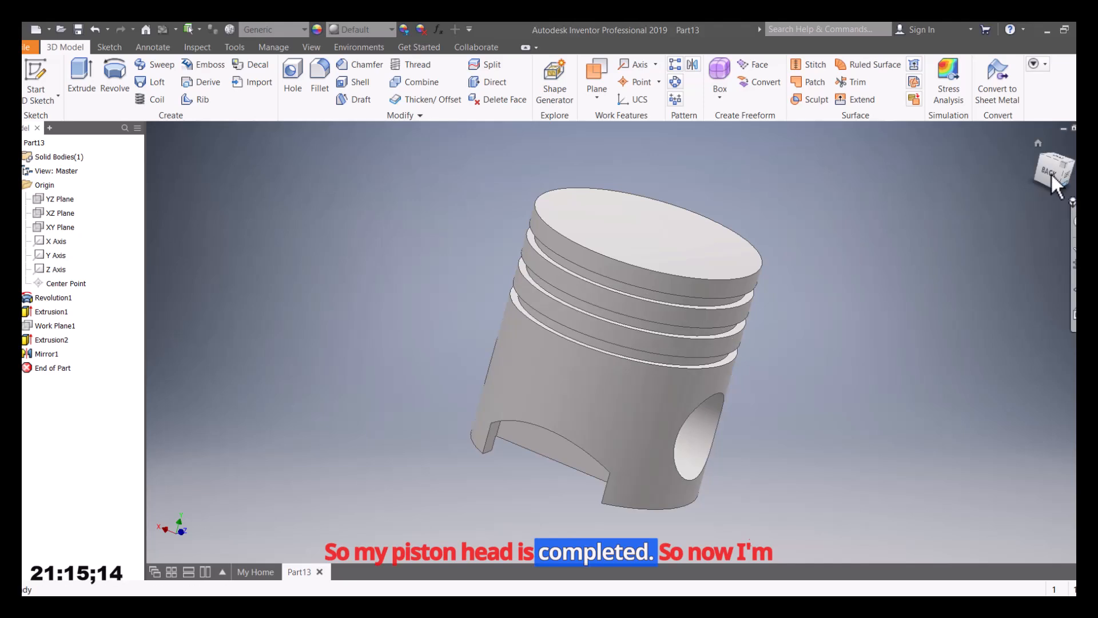
pyautogui.click(1038, 144)
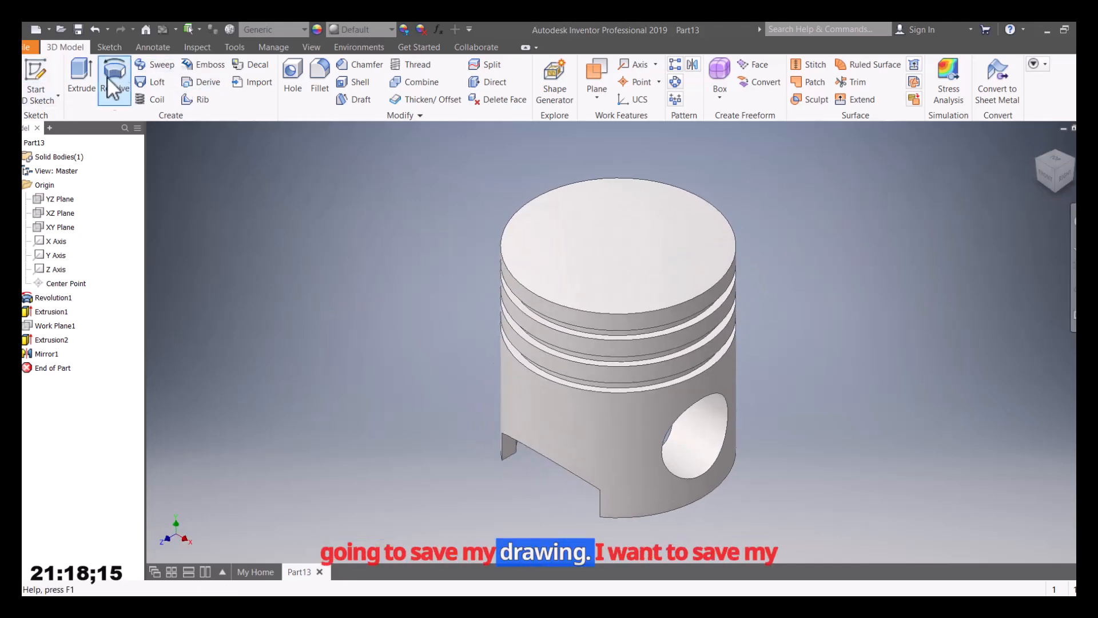
# Save the part in the Crank Assembly folder under the file name Piston Head.
pyautogui.click(77, 29)
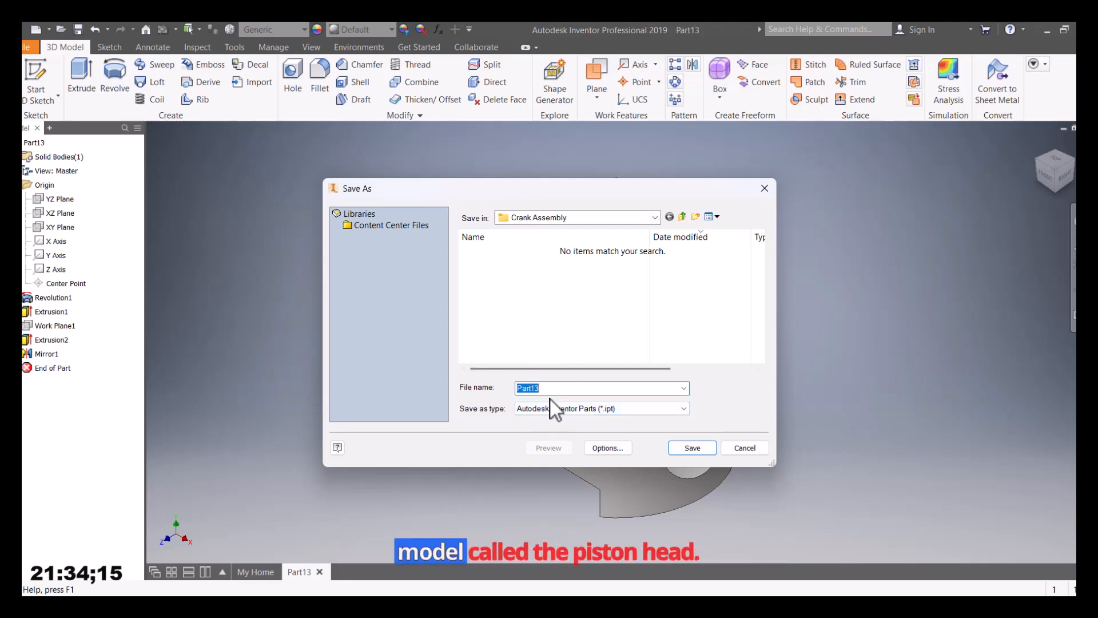
pyautogui.write('Piston Head')
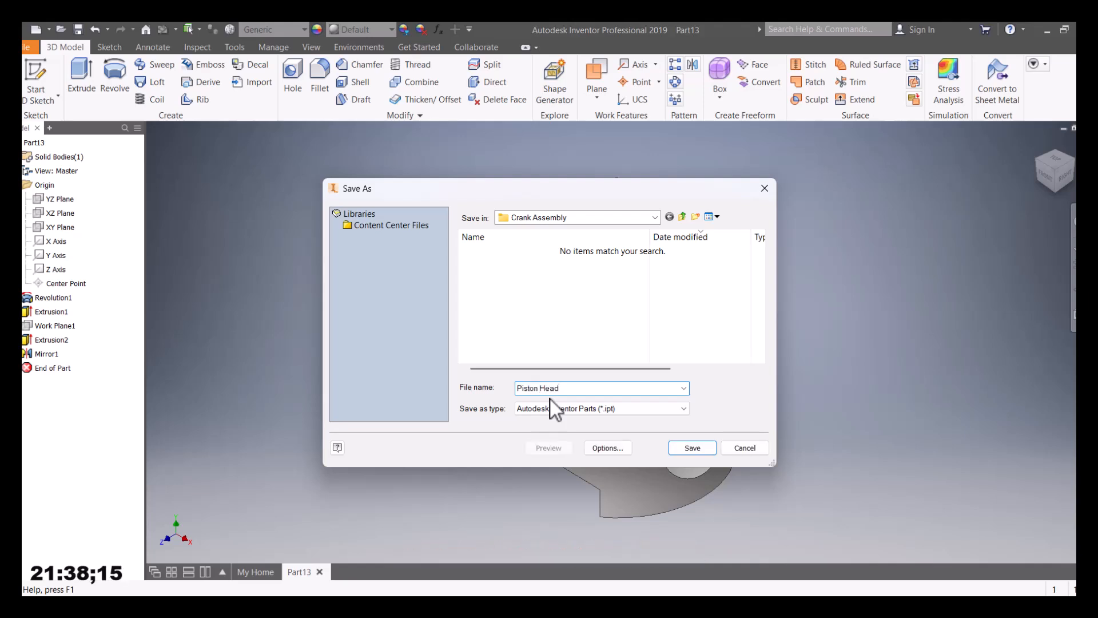
pyautogui.click(678, 447)
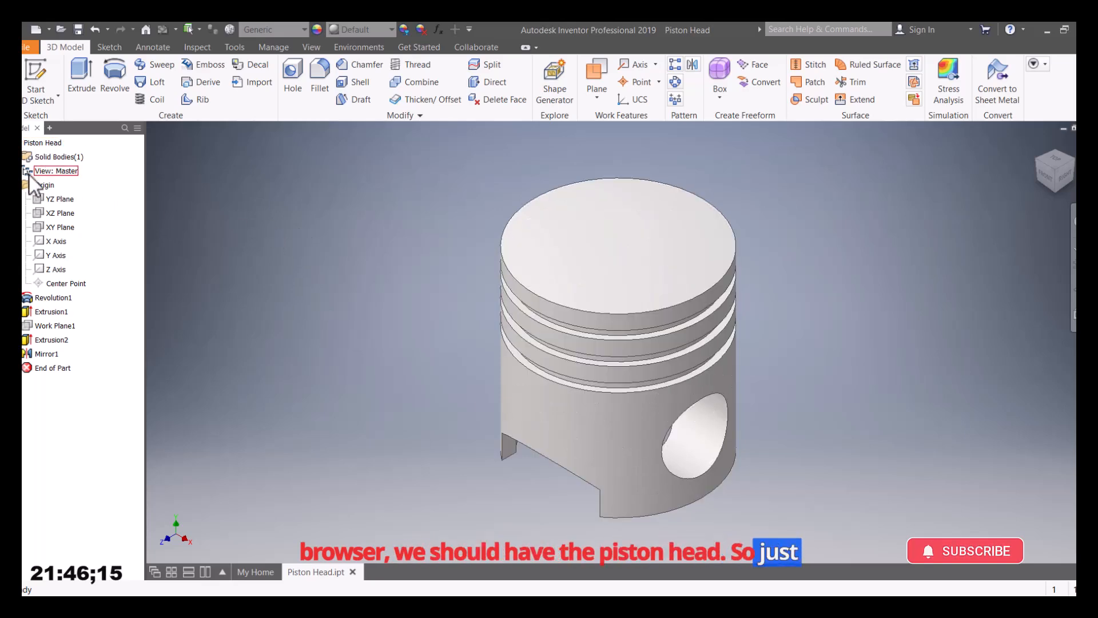
# Assign the Steel Galvanized appearance from the Inventor Material Library to the whole piston part, finding it with the search term steel.
pyautogui.click(51, 143)
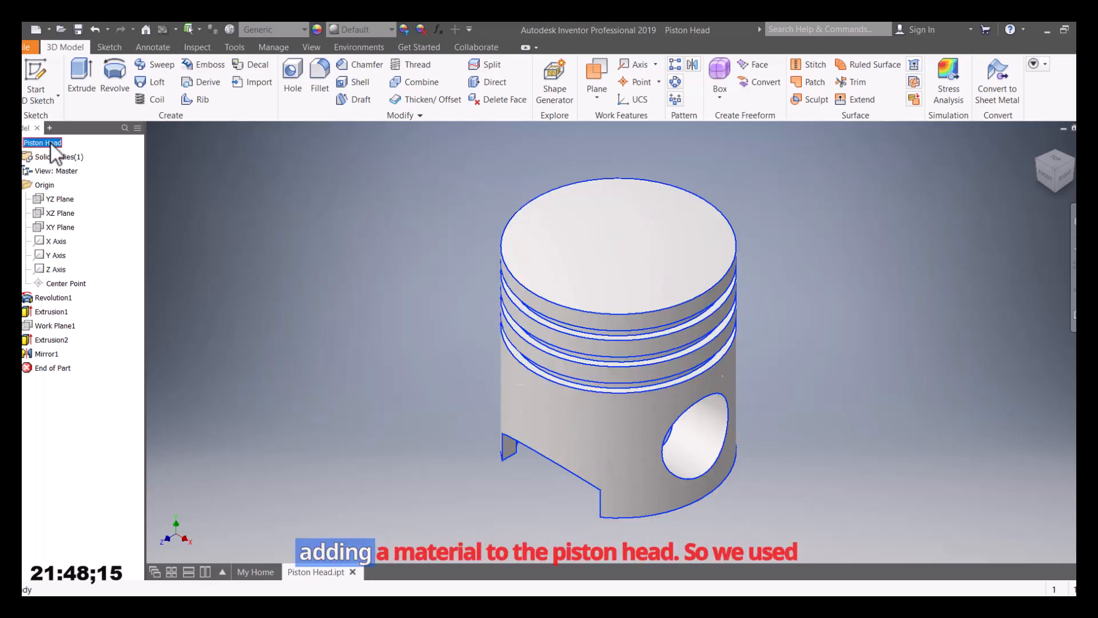
pyautogui.click(318, 30)
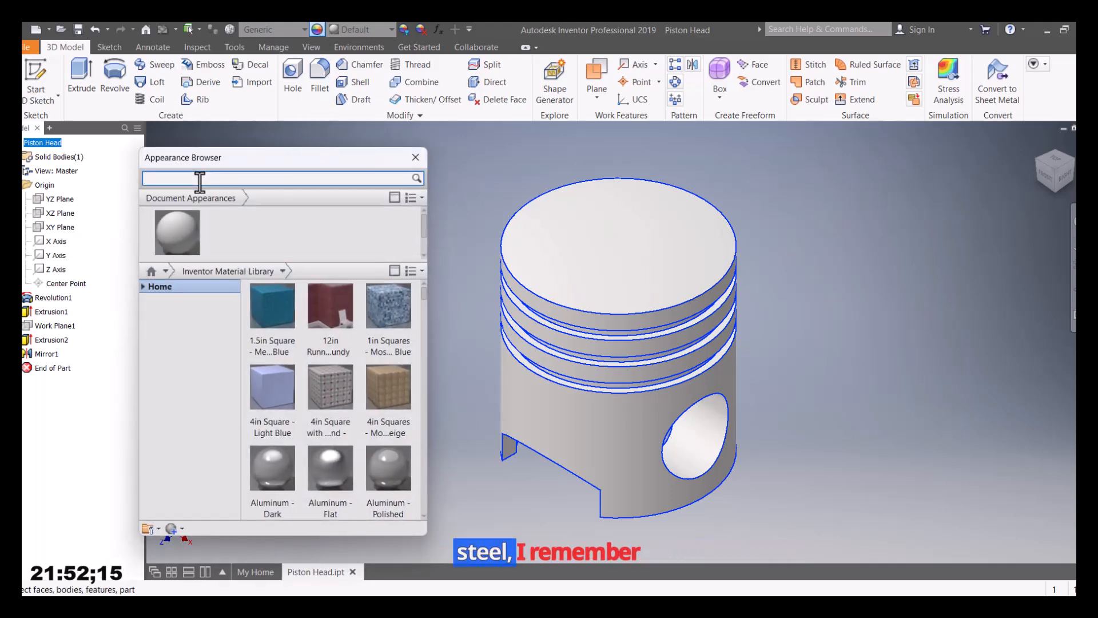
pyautogui.write('steel')
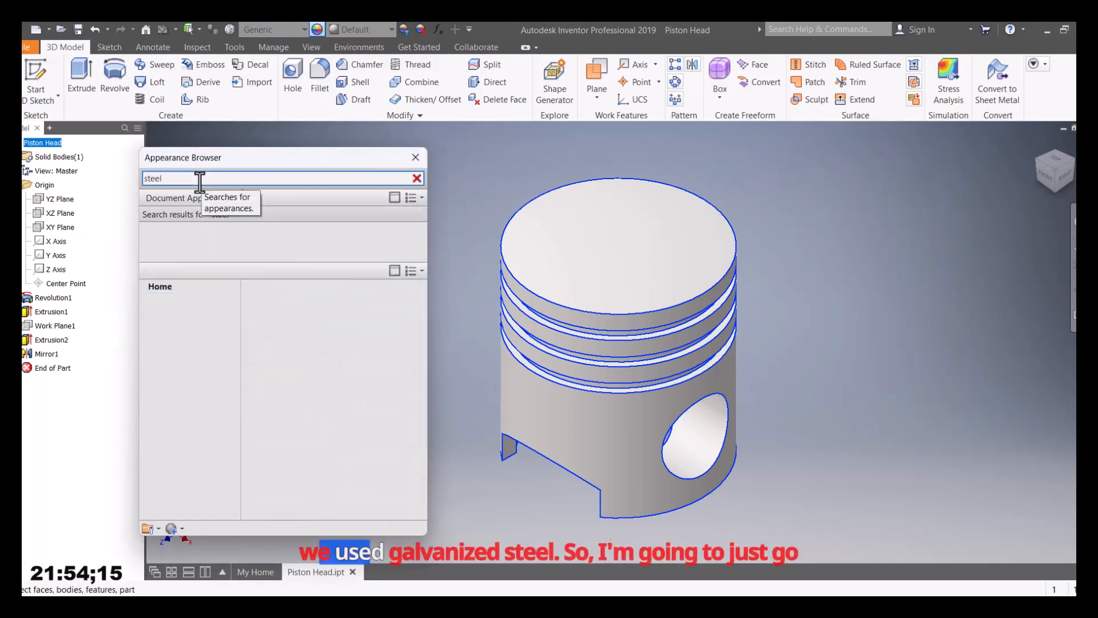
pyautogui.moveTo(421, 297); pyautogui.dragTo(417, 473)
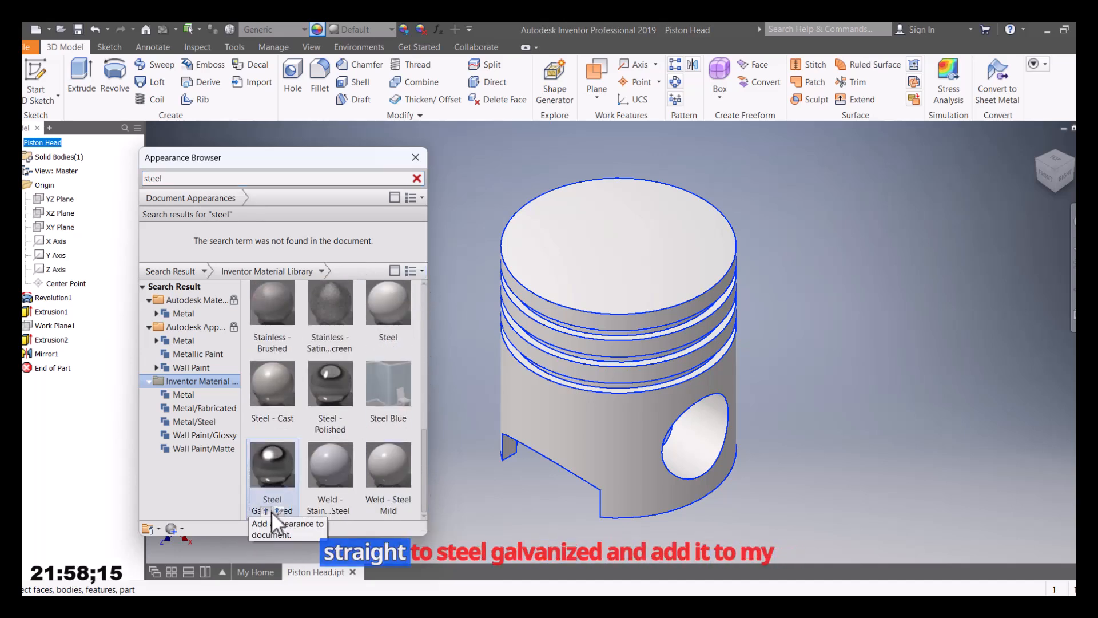
pyautogui.click(270, 468)
pyautogui.rightClick(269, 468)
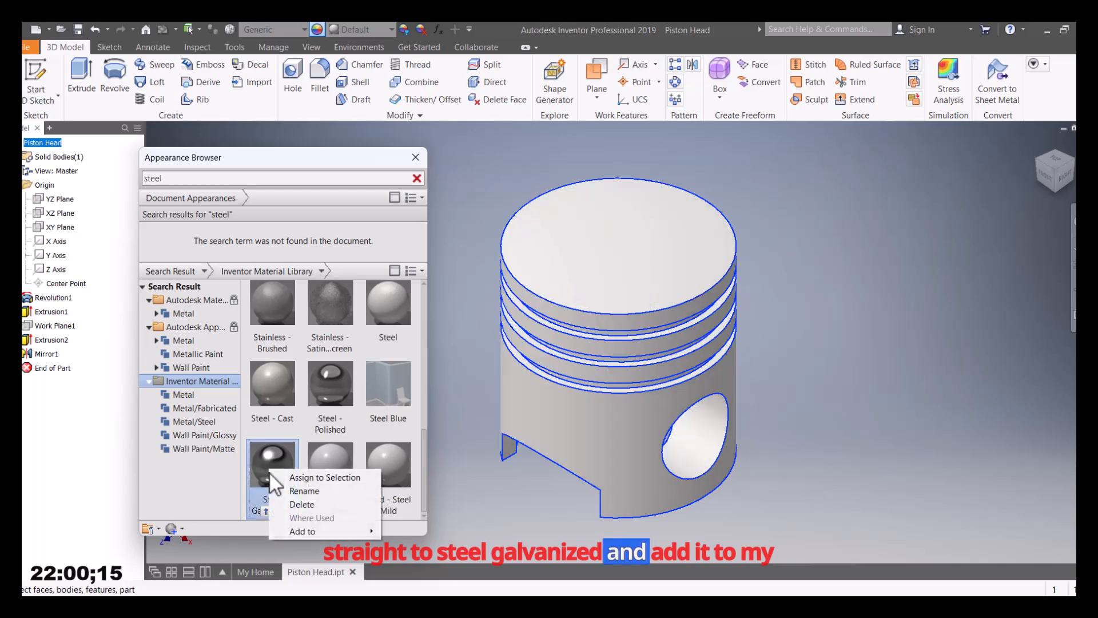
pyautogui.click(301, 479)
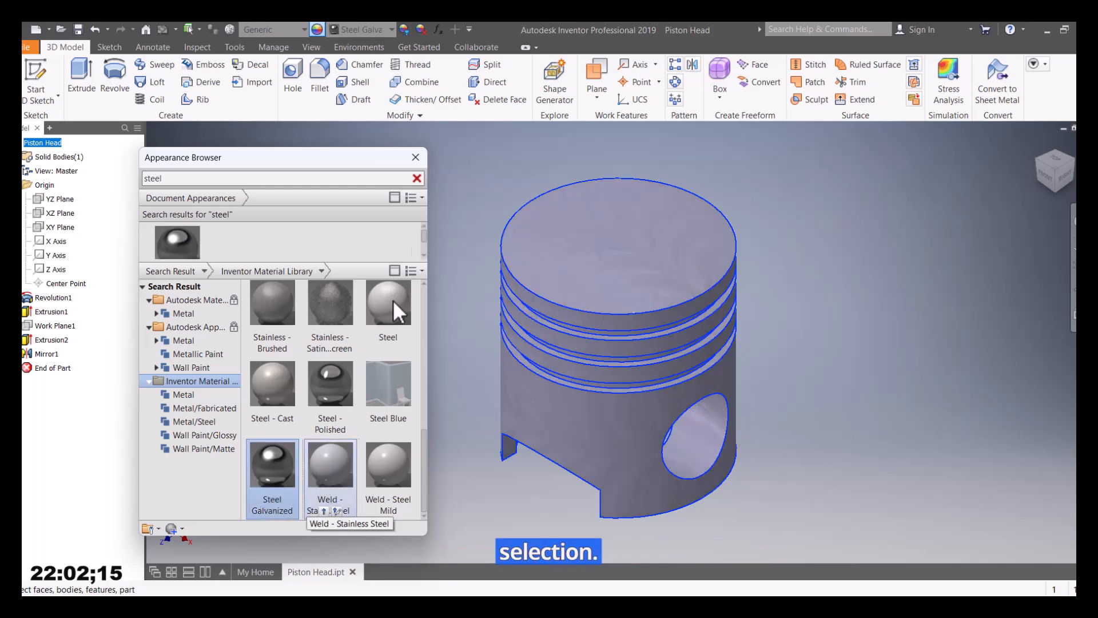
pyautogui.click(415, 157)
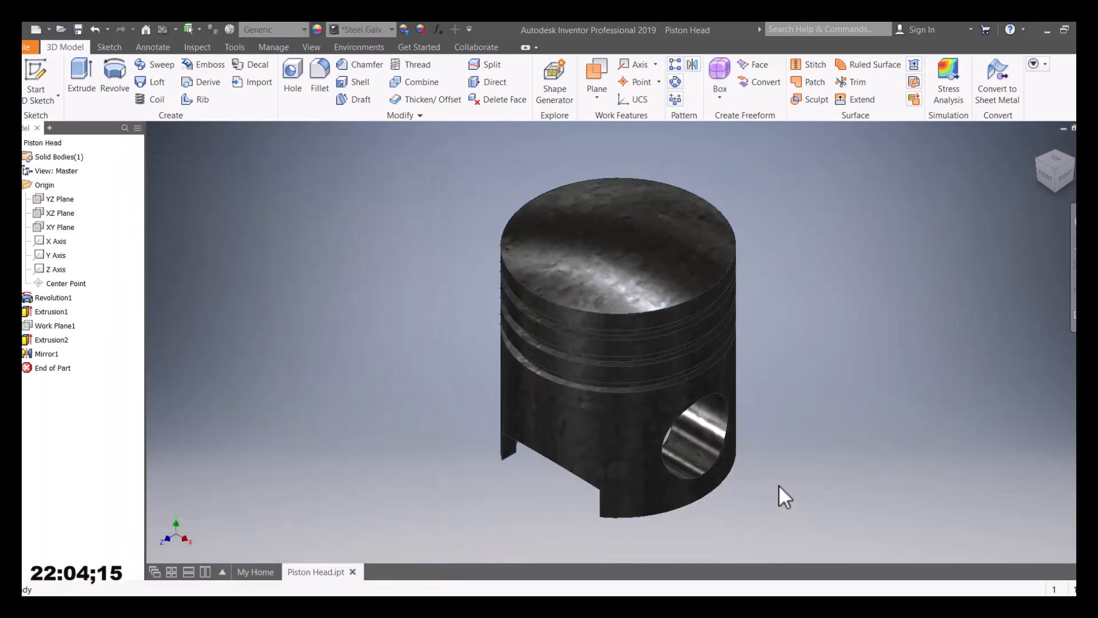
# Examine the piston's new surface appearance, ring grooves, pin hole and base cuts from several angles.
pyautogui.keyDown('shift'); pyautogui.moveTo(770, 466); pyautogui.dragTo(983, 394, button='middle'); pyautogui.keyUp('shift')
pyautogui.keyDown('shift'); pyautogui.moveTo(470, 423); pyautogui.dragTo(907, 322, button='middle'); pyautogui.keyUp('shift')
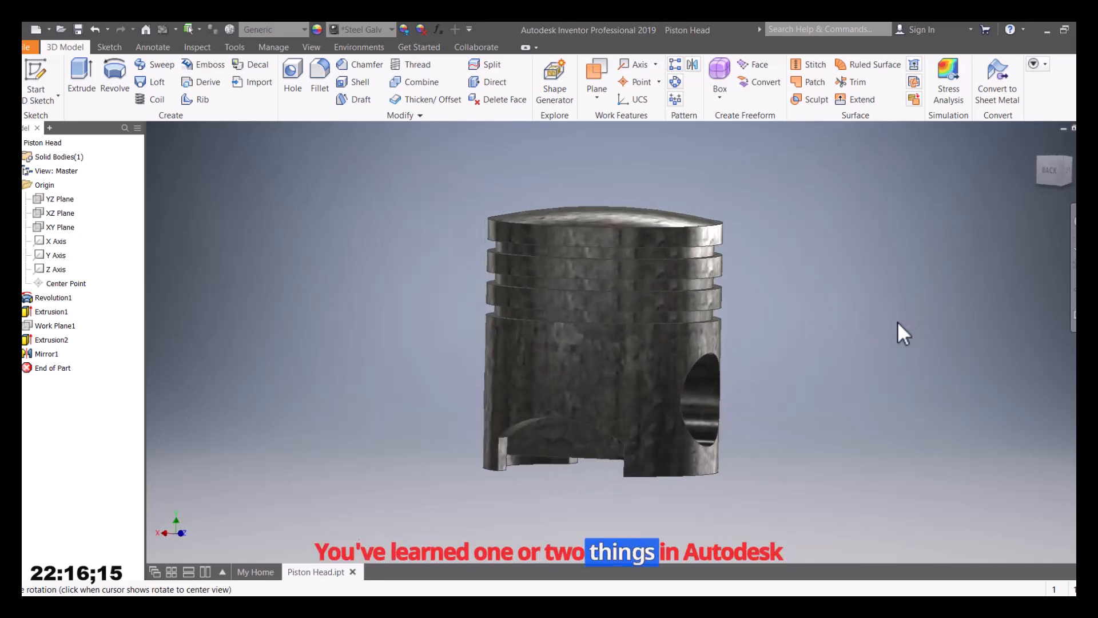
pyautogui.keyDown('shift'); pyautogui.moveTo(619, 416); pyautogui.dragTo(765, 428, button='middle'); pyautogui.keyUp('shift')
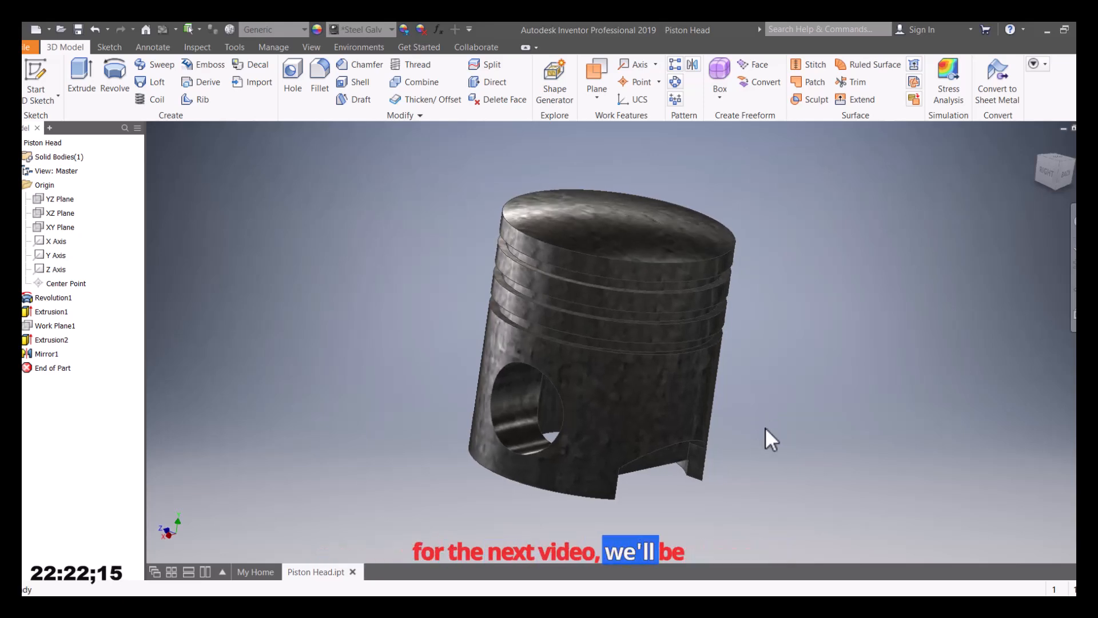